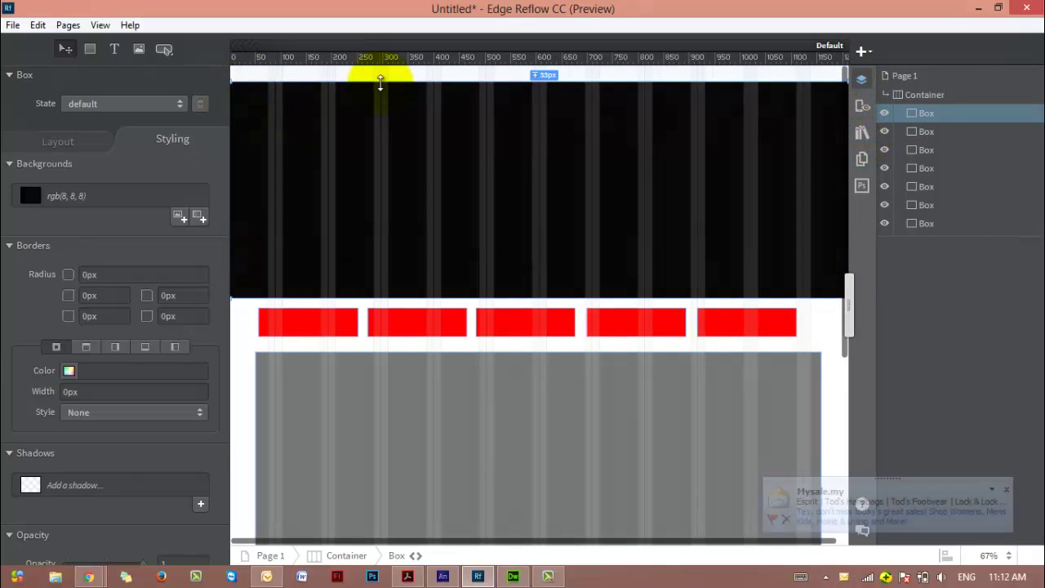
Display the layout settings of the black box above the row of red boxes
{"action": "left_click", "coordinate": [65, 138]}
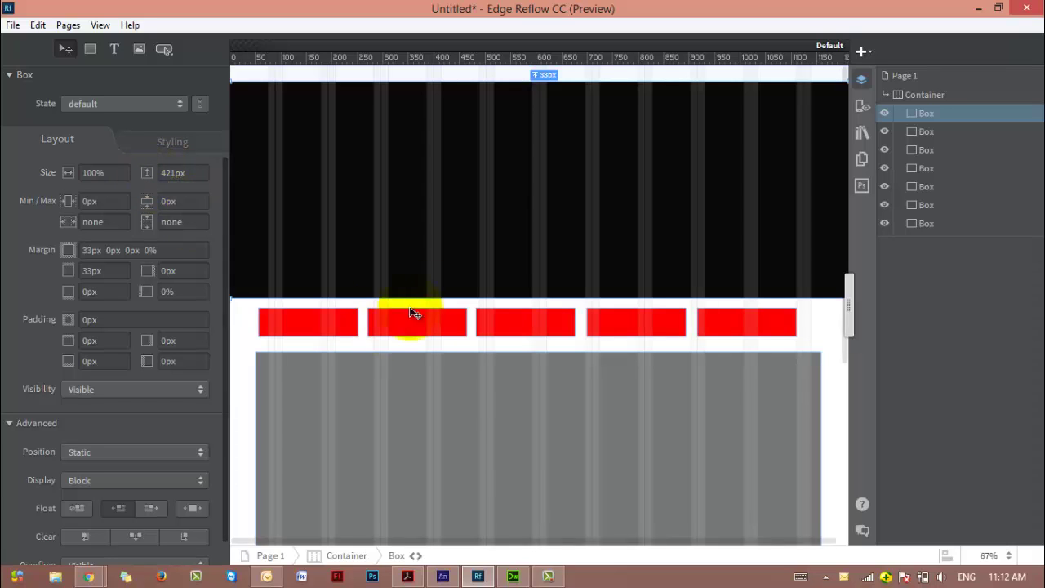
{"action": "left_click", "coordinate": [508, 249]}
Begin saving the project under a new name and create a folder named "tey project" on the Desktop
{"action": "left_click", "coordinate": [13, 25]}
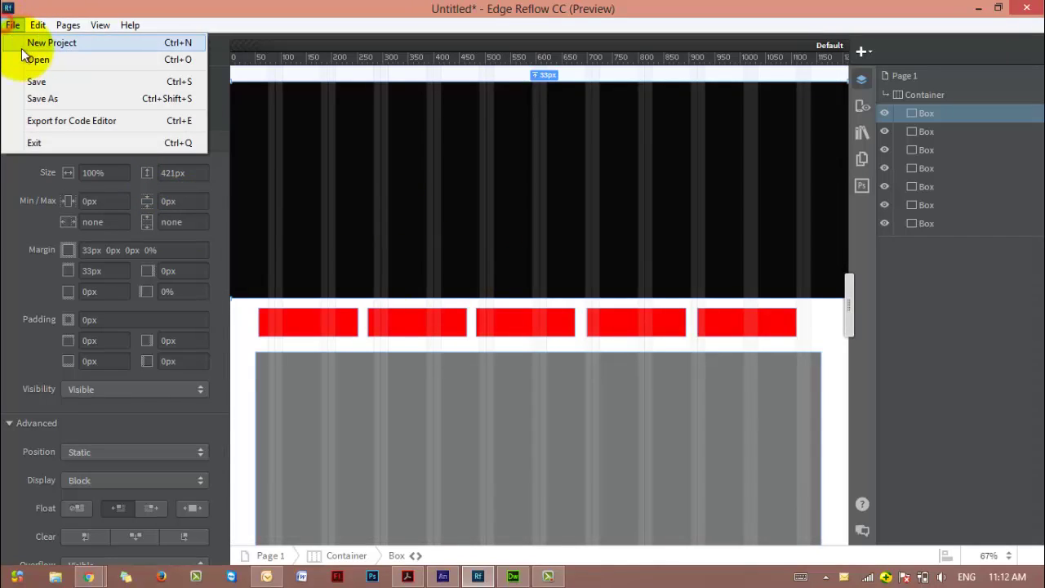
{"action": "left_click", "coordinate": [48, 98]}
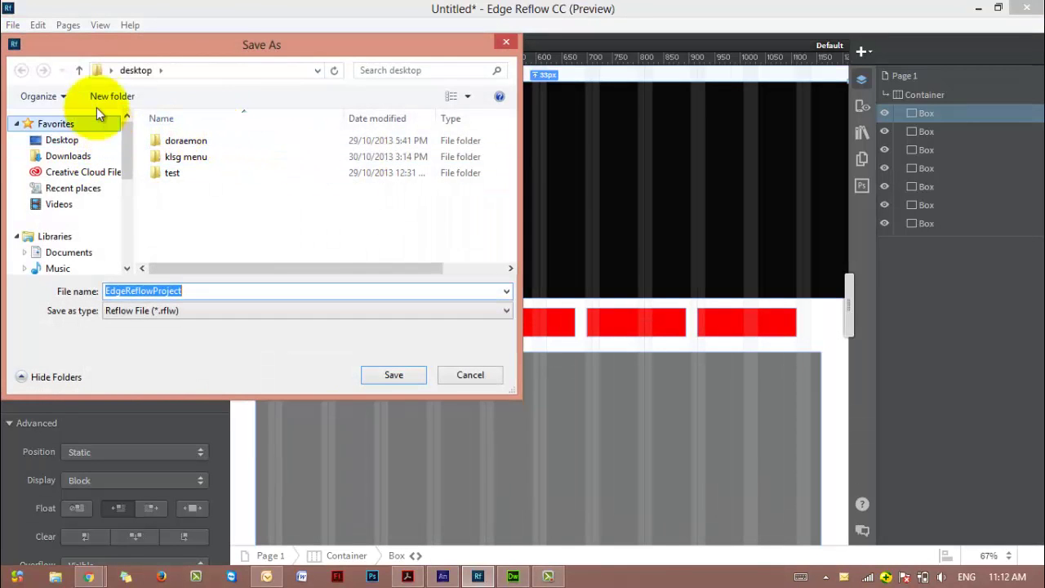
{"action": "left_click", "coordinate": [137, 71]}
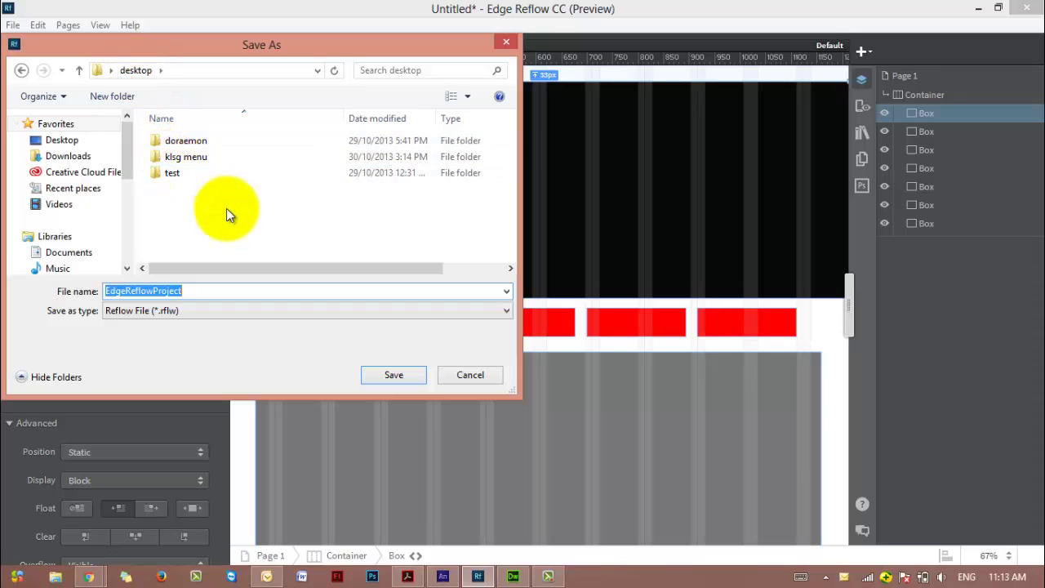
{"action": "left_click", "coordinate": [62, 139]}
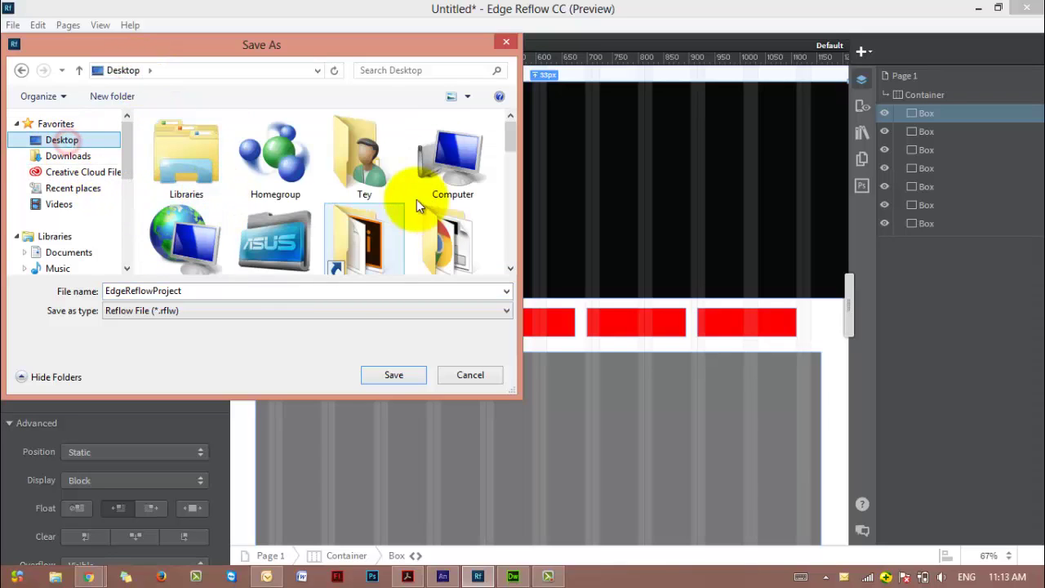
{"action": "left_click_drag", "start_coordinate": [508, 143], "coordinate": [509, 268]}
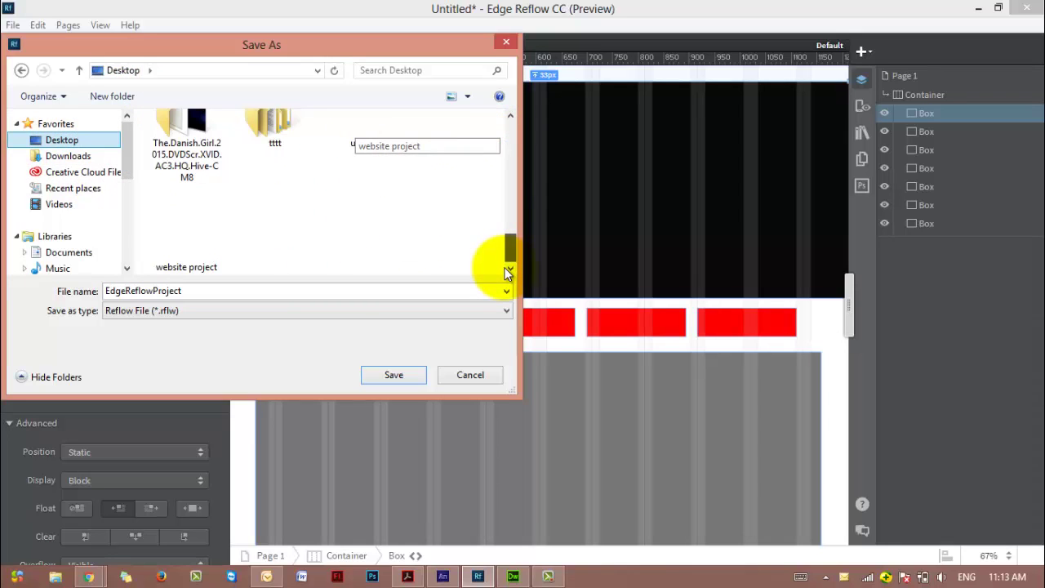
{"action": "left_click", "coordinate": [116, 99]}
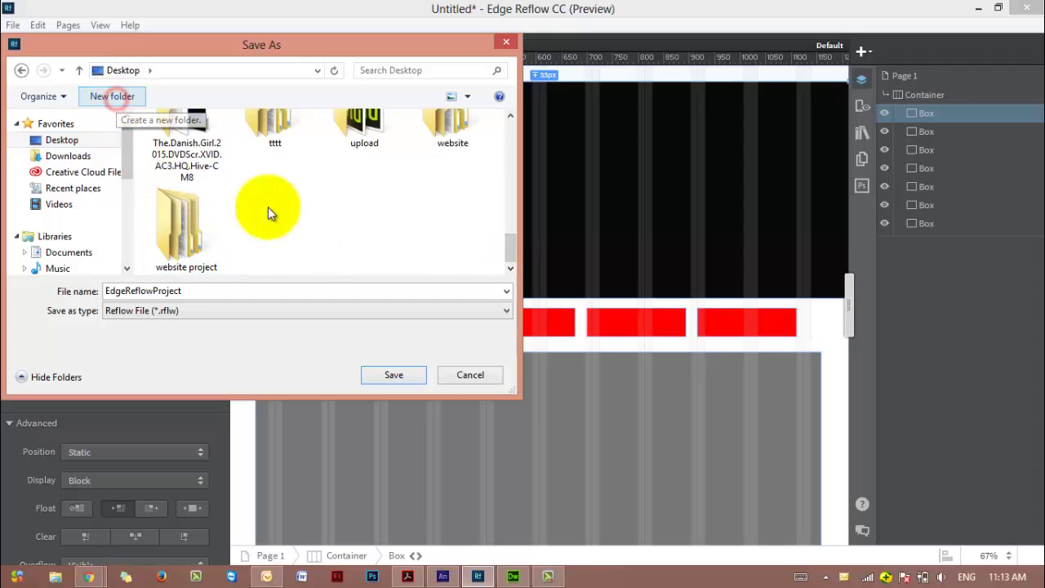
{"action": "type", "text": "tey"}
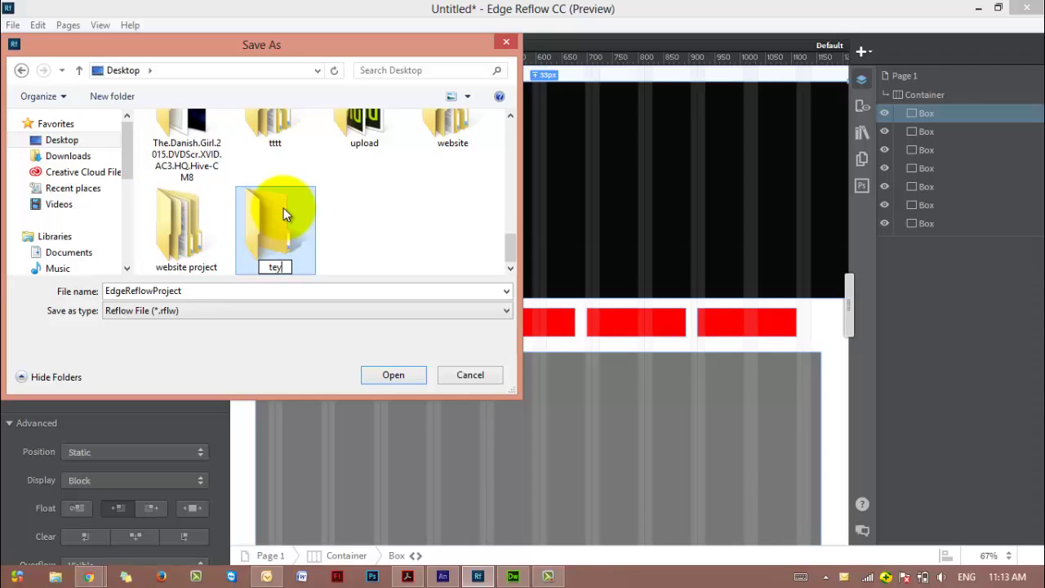
{"action": "type", "text": " project"}
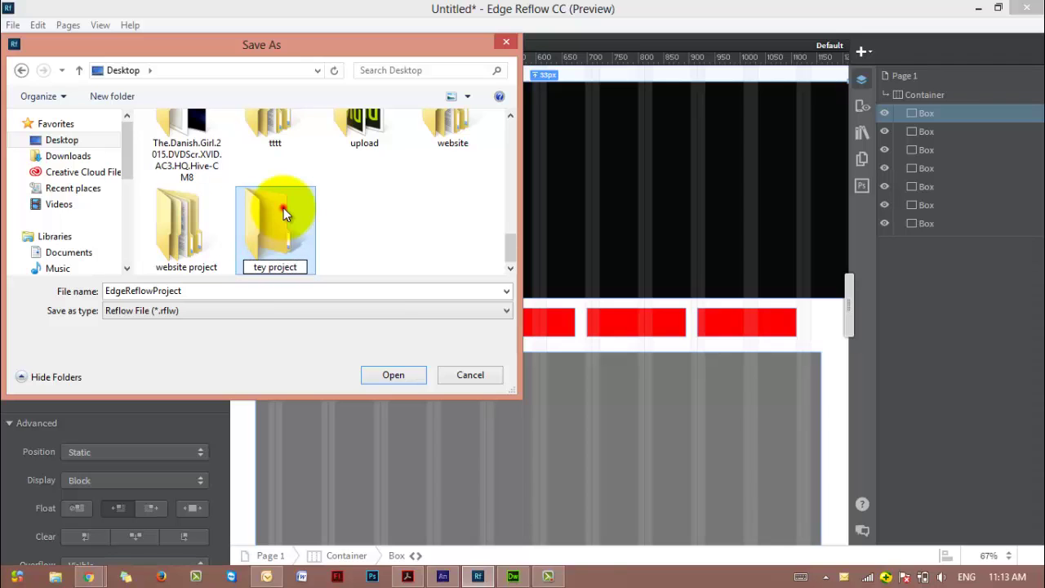
{"action": "double_click", "coordinate": [283, 210]}
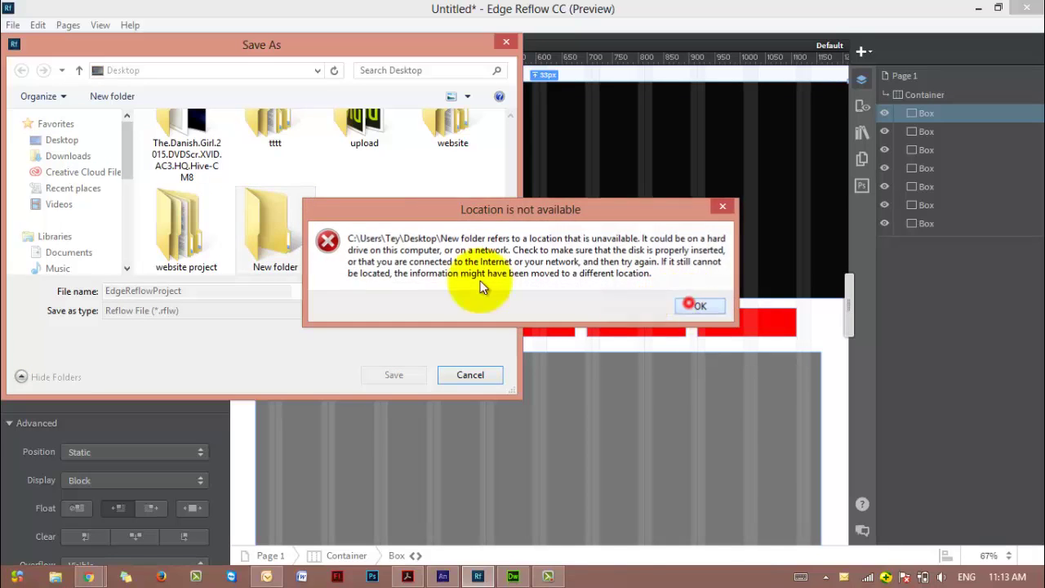
{"action": "left_click", "coordinate": [698, 305]}
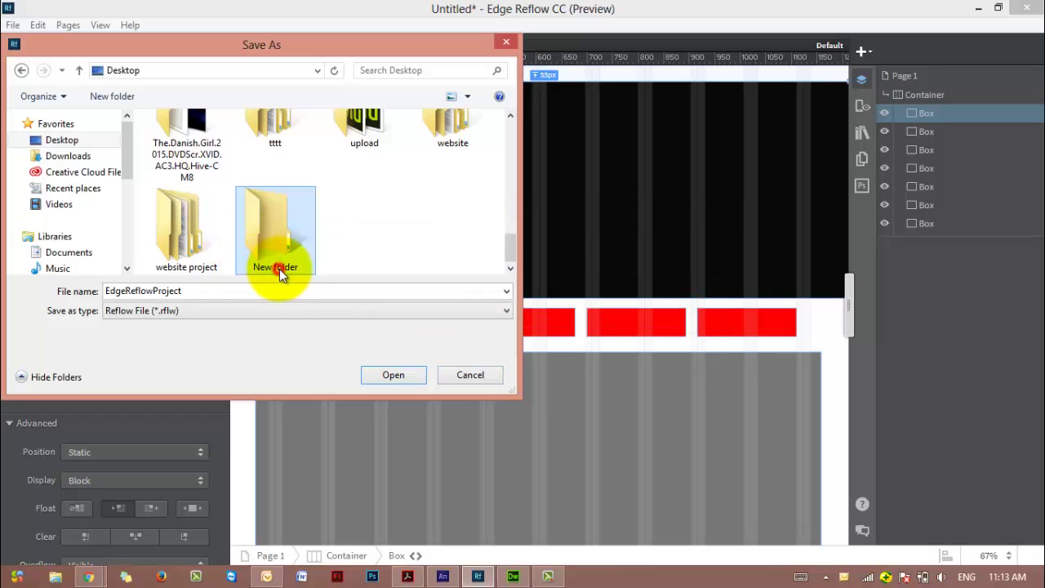
Try to rename the new Desktop folder as "tey project 01"
{"action": "left_click", "coordinate": [279, 268]}
{"action": "type", "text": "tey"}
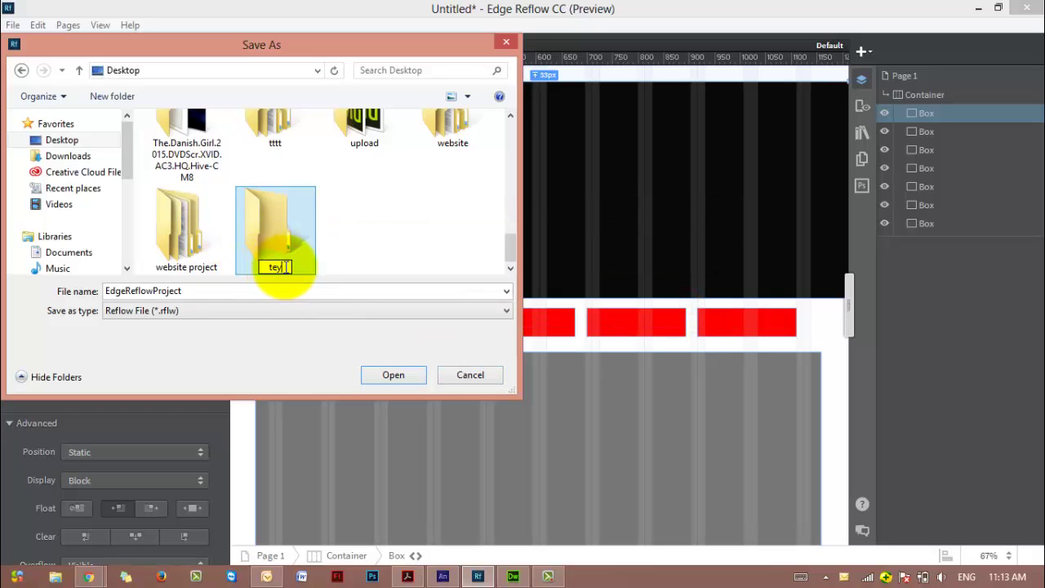
{"action": "type", "text": " project 01"}
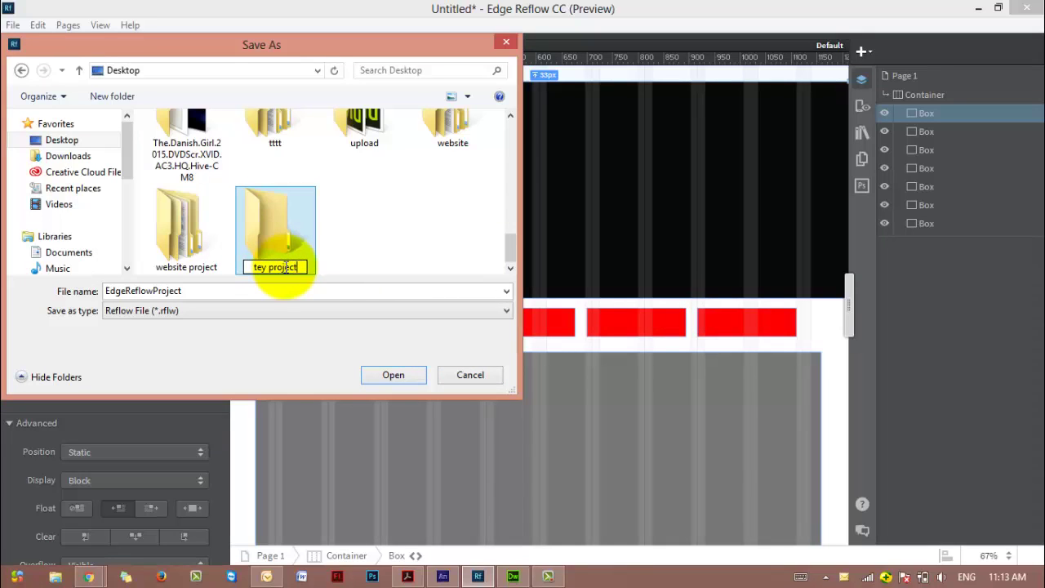
{"action": "left_click", "coordinate": [280, 228]}
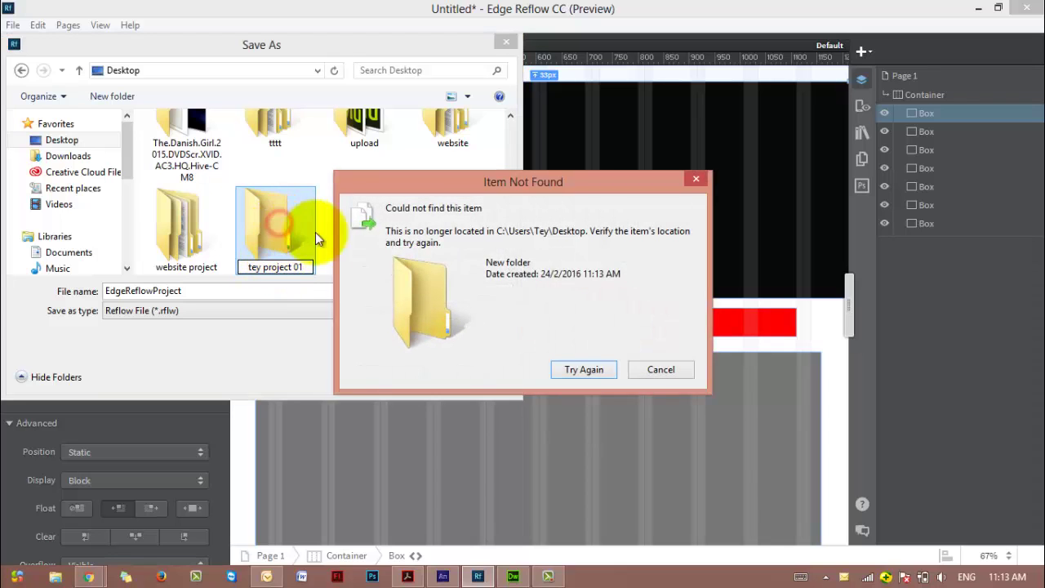
{"action": "left_click", "coordinate": [589, 369]}
{"action": "left_click", "coordinate": [635, 371]}
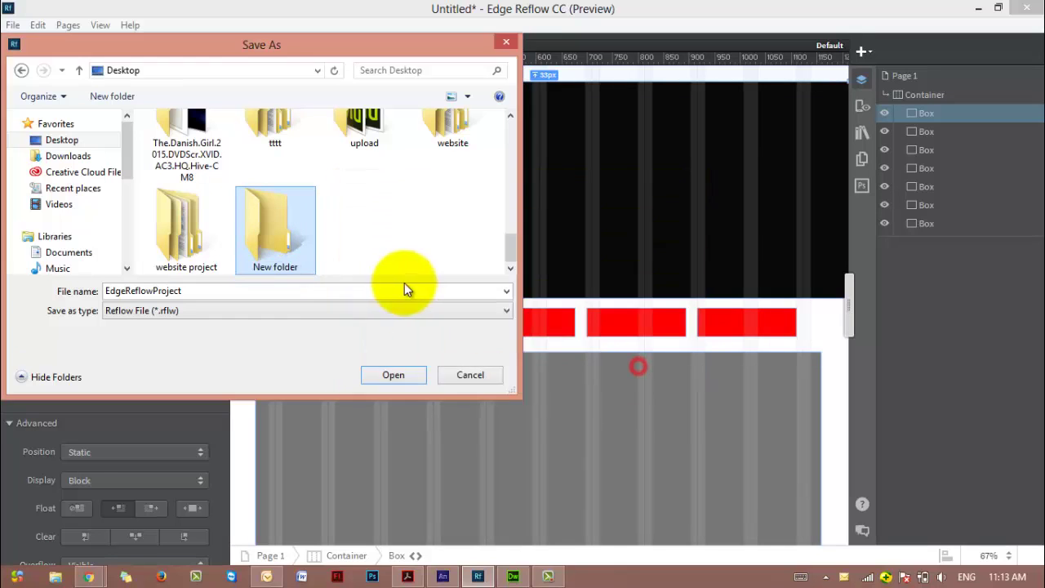
Try to rename the new Desktop folder as "tey001"
{"action": "left_click", "coordinate": [294, 268]}
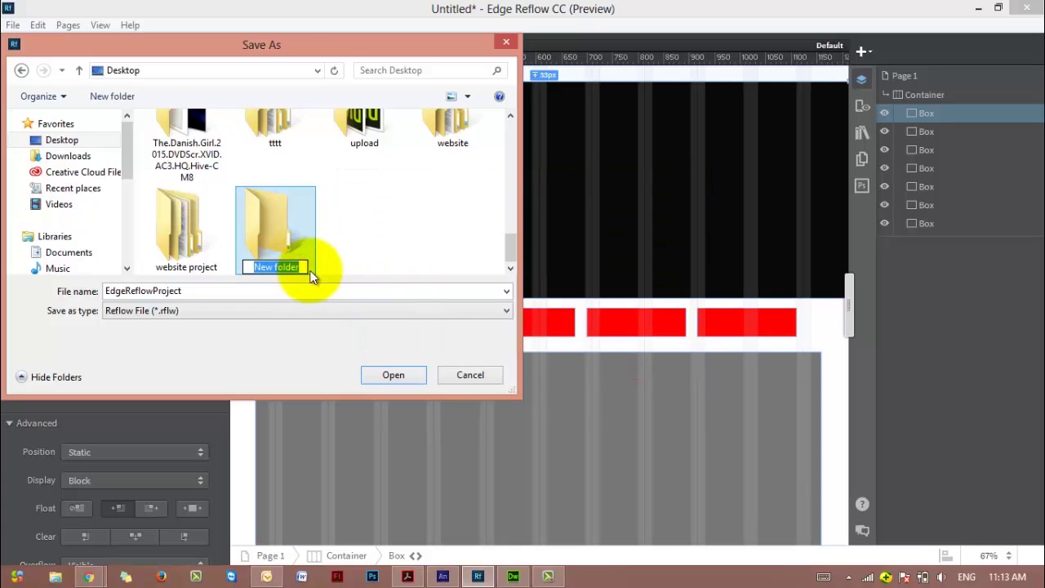
{"action": "type", "text": "tey001"}
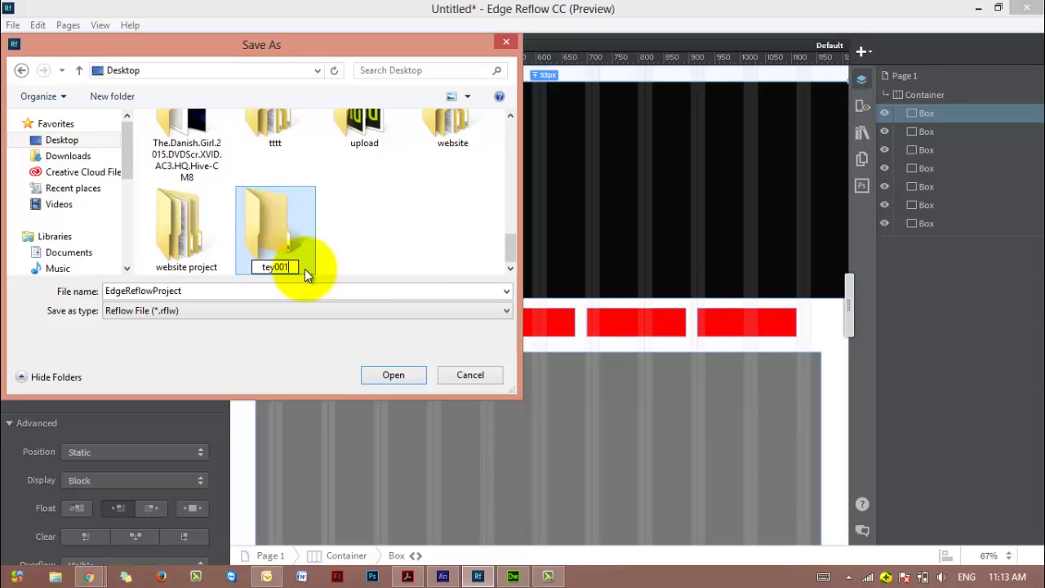
{"action": "key", "text": "Return"}
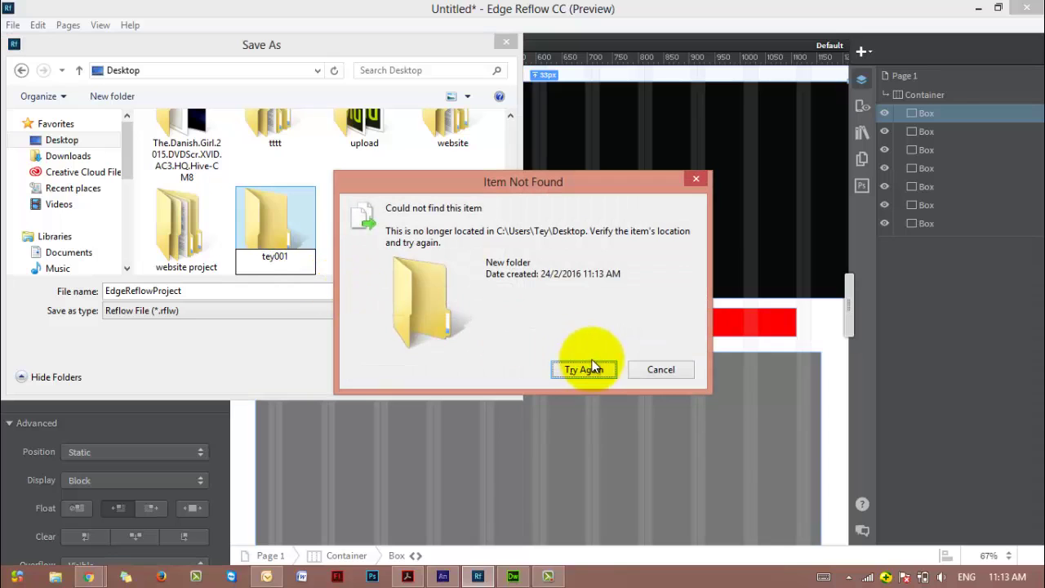
{"action": "left_click", "coordinate": [605, 371]}
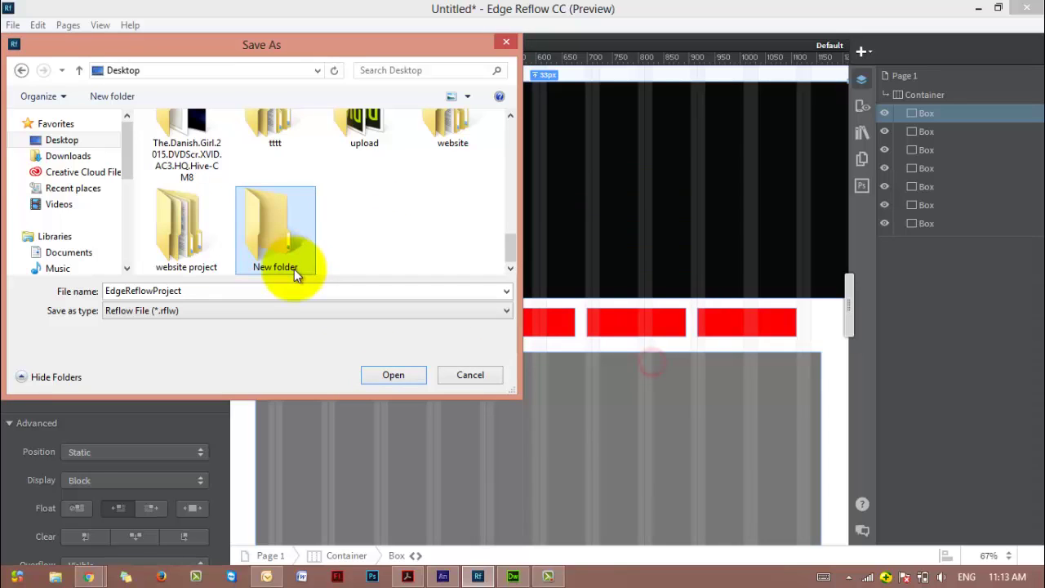
Try to rename the new Desktop folder as "001", and cancel the save
{"action": "left_click", "coordinate": [292, 268]}
{"action": "type", "text": "001"}
{"action": "key", "text": "Return"}
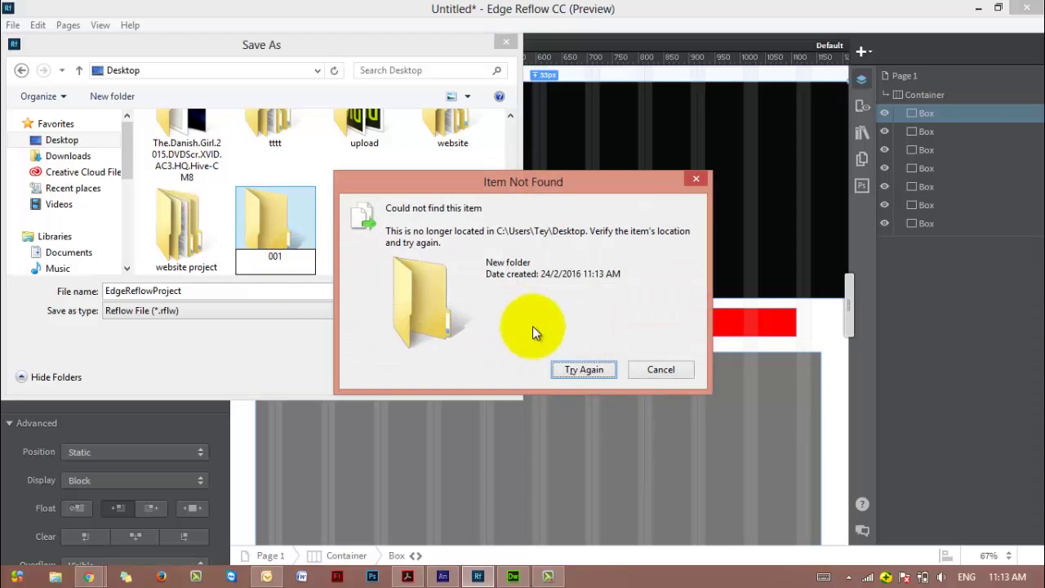
{"action": "left_click", "coordinate": [599, 372]}
{"action": "left_click", "coordinate": [658, 370]}
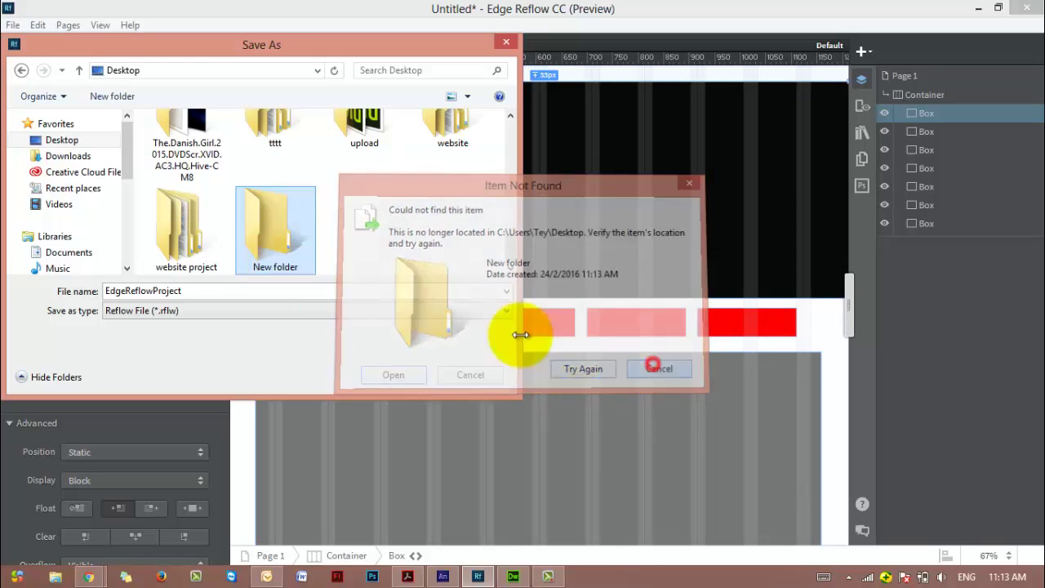
{"action": "left_click", "coordinate": [473, 374]}
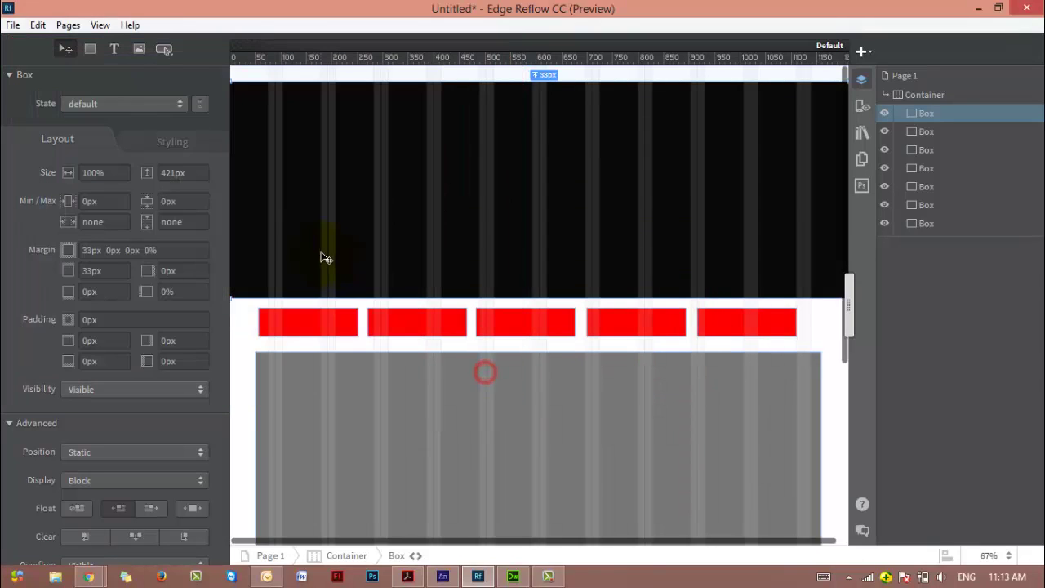
Save the project as a Reflow file named "tey-project" in the "tey project" folder on the Desktop
{"action": "left_click", "coordinate": [13, 25]}
{"action": "left_click", "coordinate": [36, 99]}
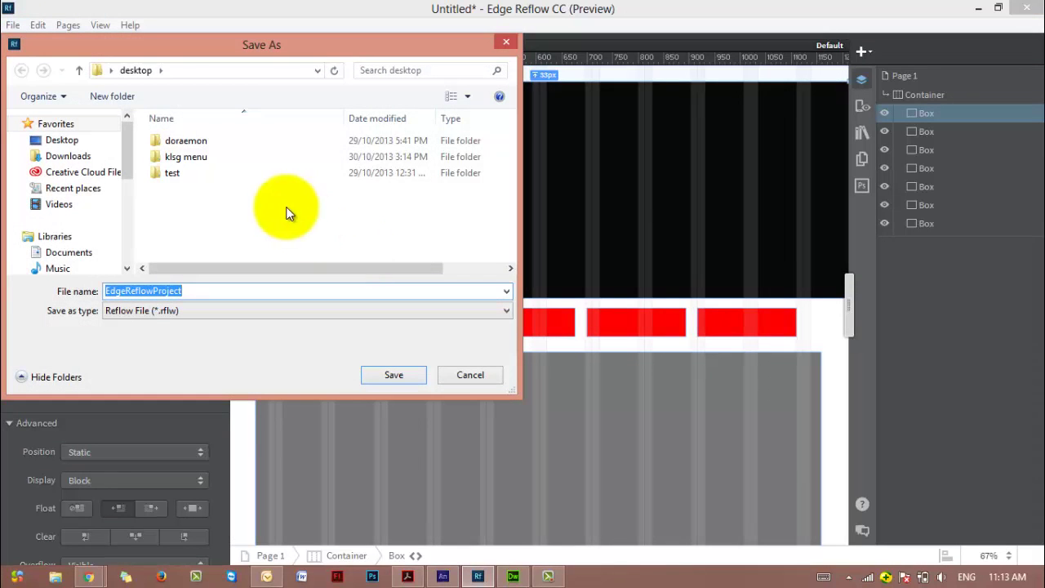
{"action": "left_click", "coordinate": [59, 141]}
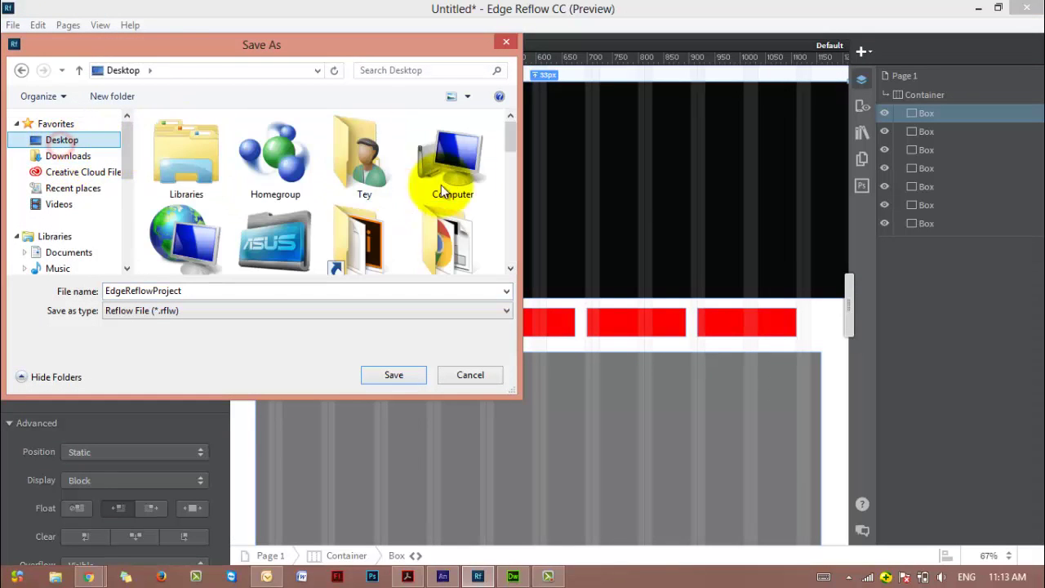
{"action": "left_click_drag", "start_coordinate": [513, 138], "coordinate": [474, 250]}
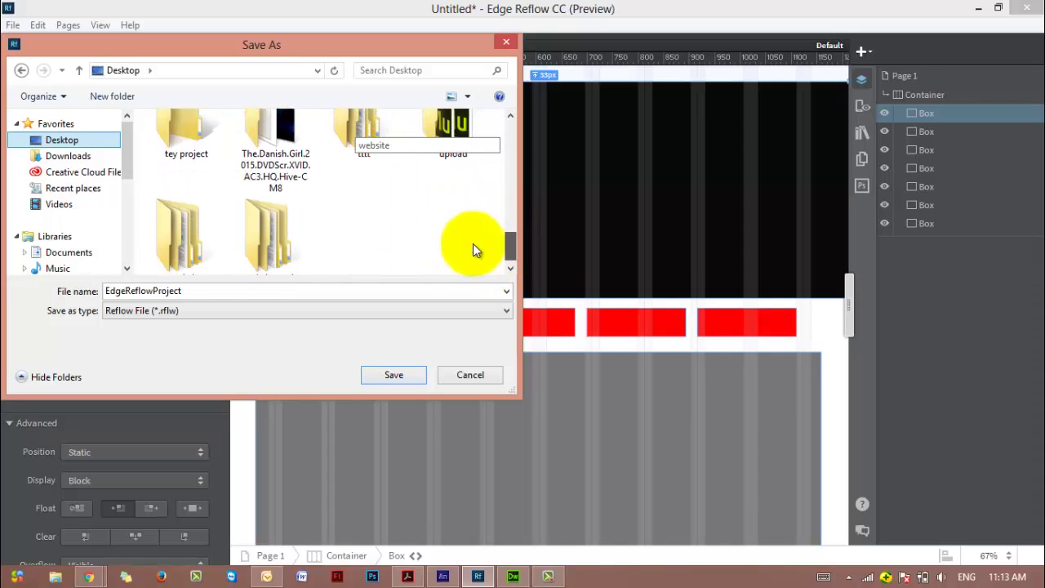
{"action": "double_click", "coordinate": [191, 139]}
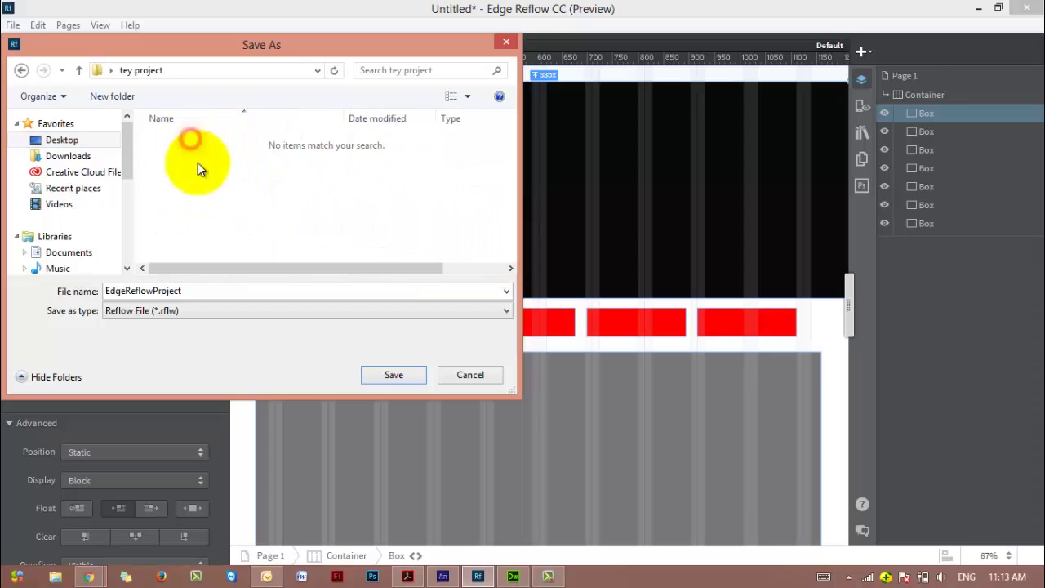
{"action": "left_click", "coordinate": [219, 292]}
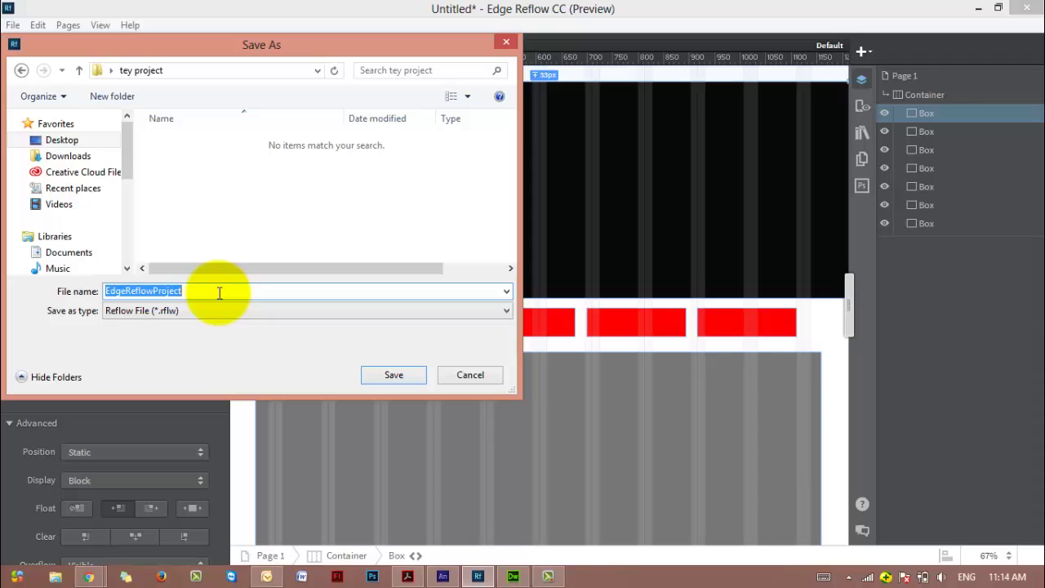
{"action": "type", "text": "tey-project"}
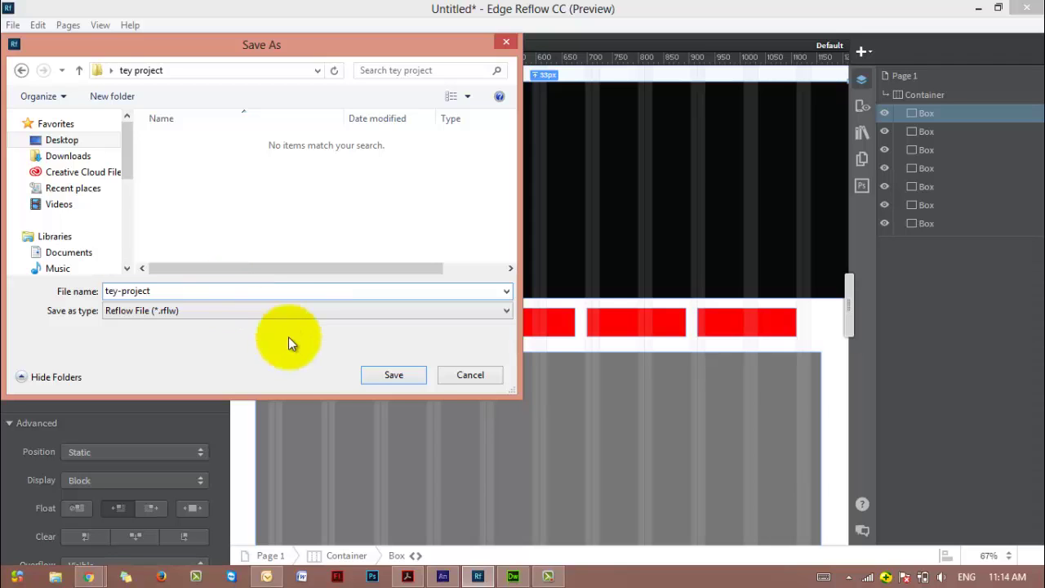
{"action": "left_click", "coordinate": [410, 381]}
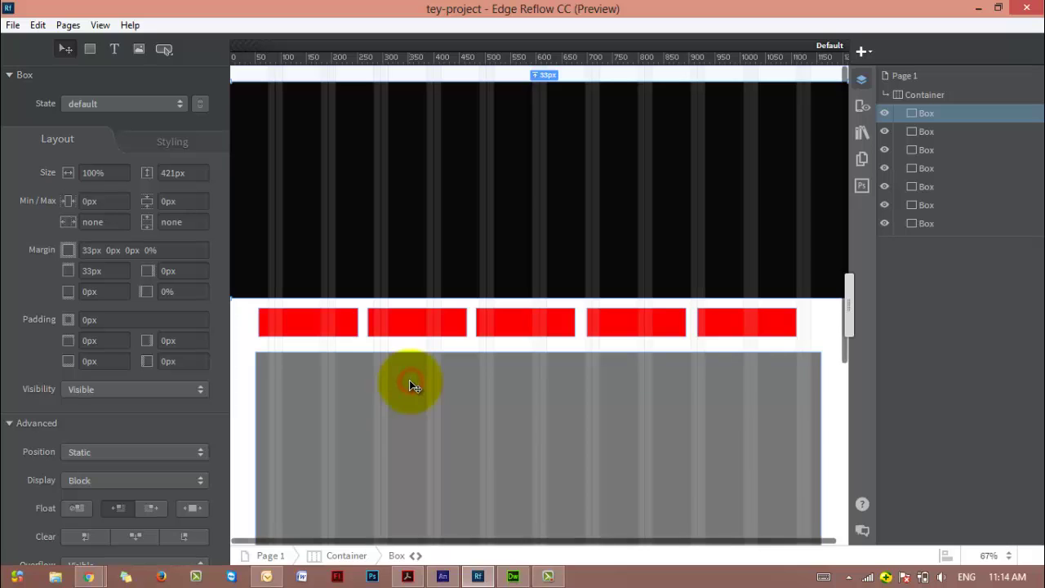
Preview the saved page in Chrome and examine the layout of its boxes
{"action": "left_click", "coordinate": [13, 25]}
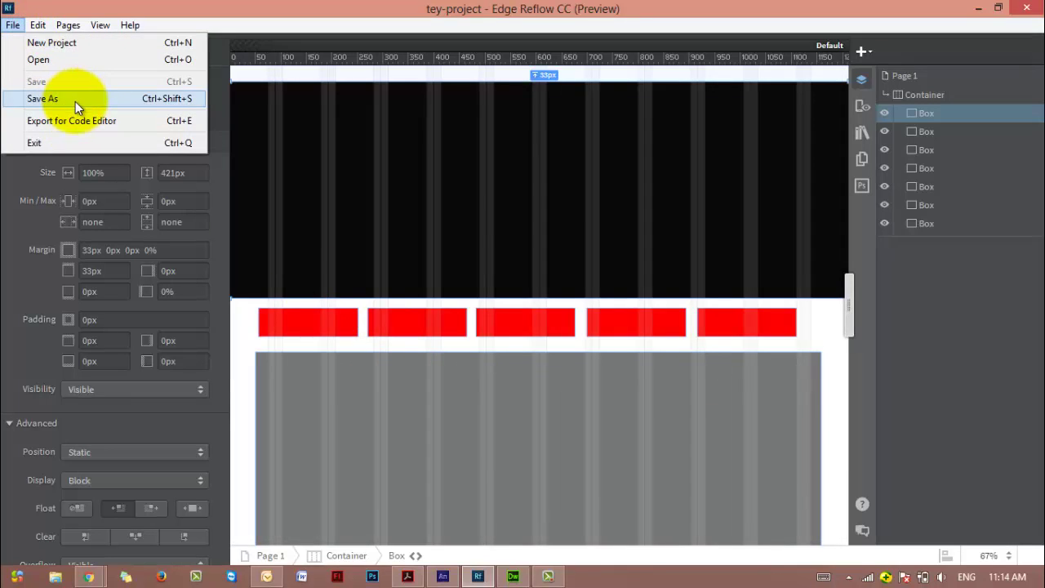
{"action": "key", "text": "Escape"}
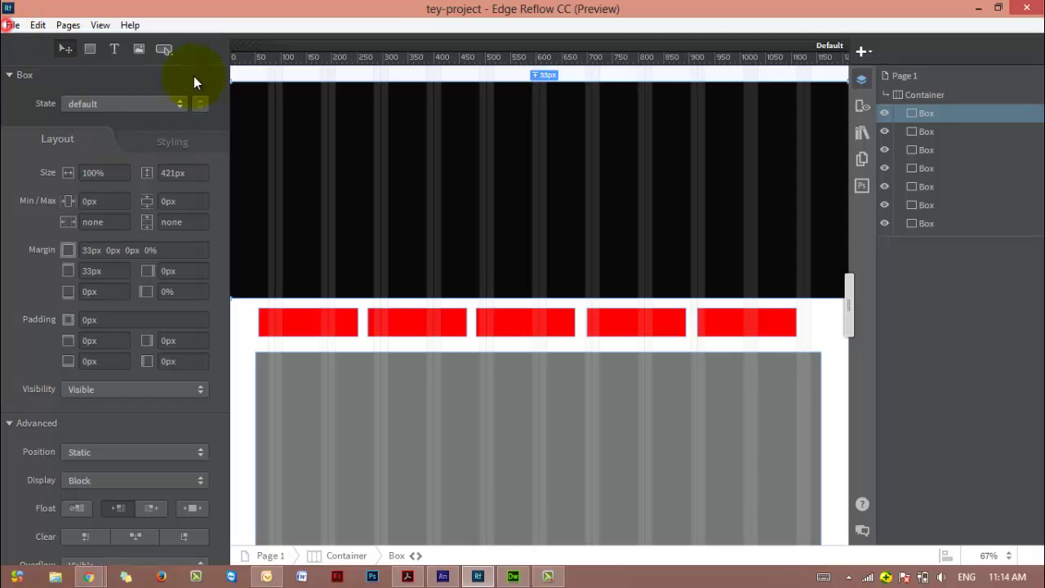
{"action": "left_click", "coordinate": [68, 25]}
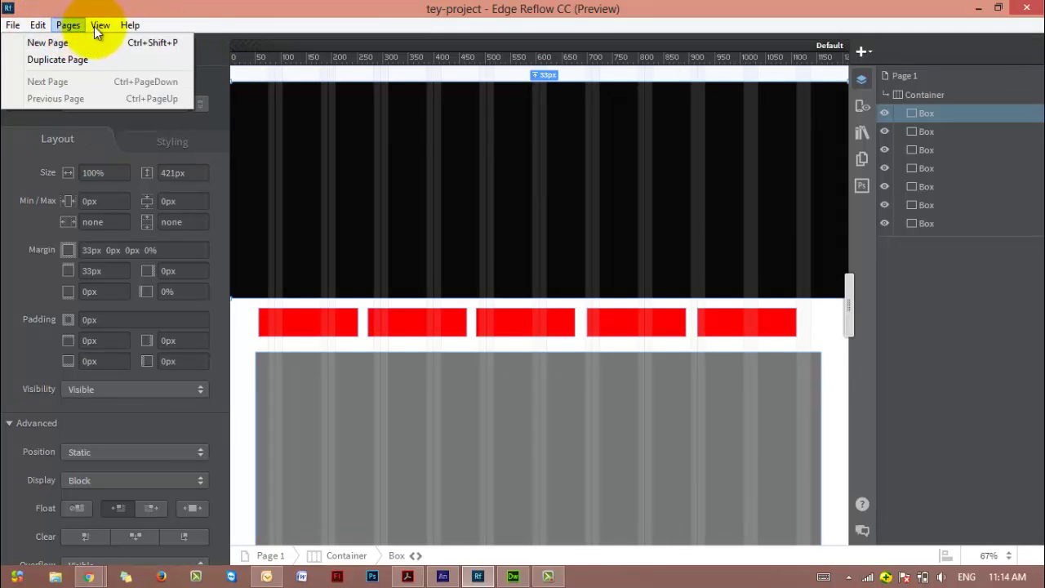
{"action": "mouse_move", "coordinate": [97, 26]}
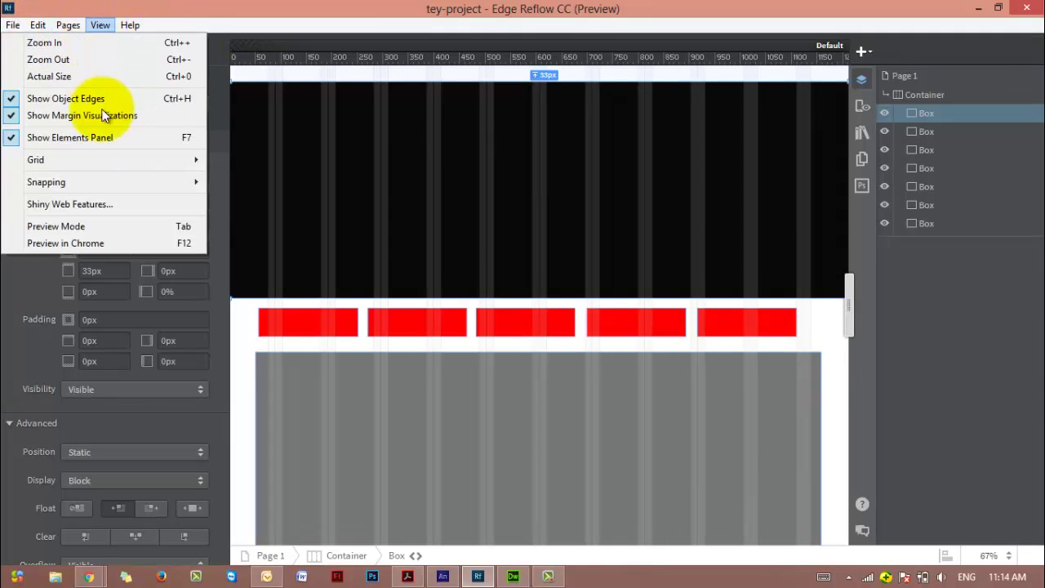
{"action": "left_click", "coordinate": [107, 245]}
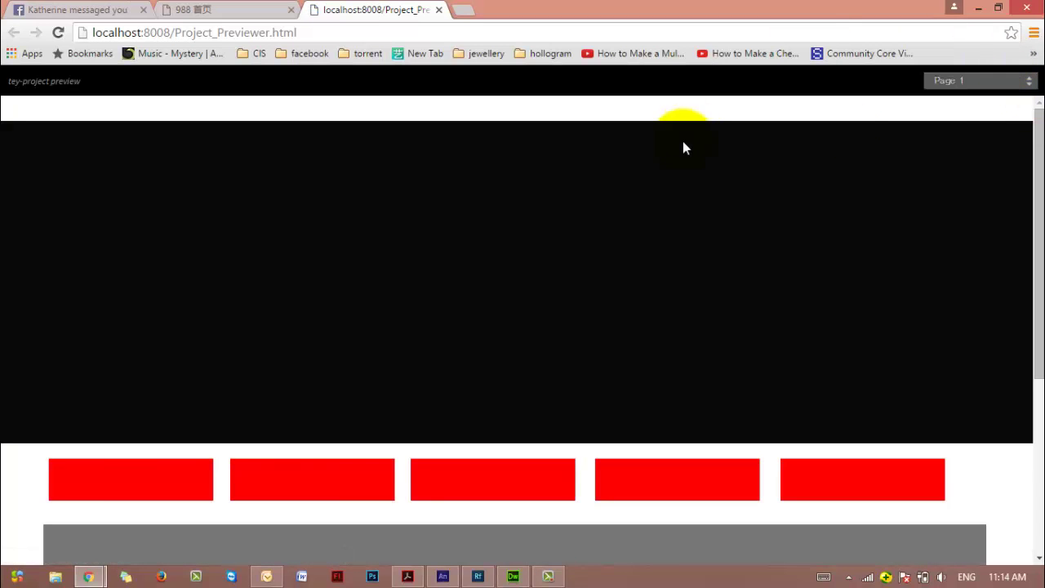
{"action": "mouse_move", "coordinate": [1026, 116]}
{"action": "left_mouse_down"}
{"action": "mouse_move", "coordinate": [1026, 351]}
{"action": "mouse_move", "coordinate": [1036, 134]}
{"action": "mouse_move", "coordinate": [1029, 194]}
{"action": "mouse_move", "coordinate": [1020, 105]}
{"action": "left_mouse_up"}
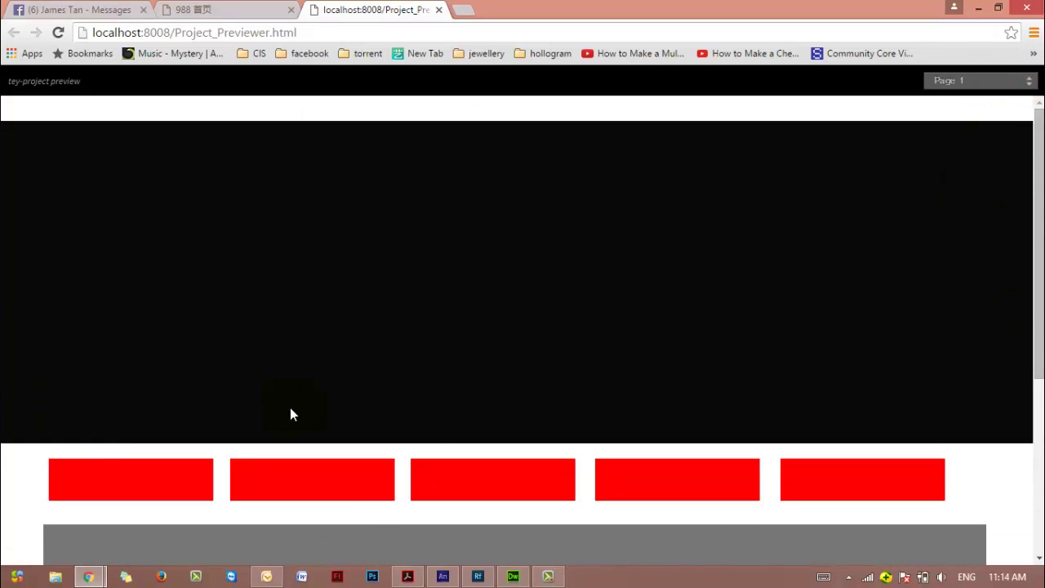
Minimize the open windows and open the "tey-project" folder inside the Desktop folder "tey project"
{"action": "left_click", "coordinate": [979, 10]}
{"action": "left_click", "coordinate": [980, 15]}
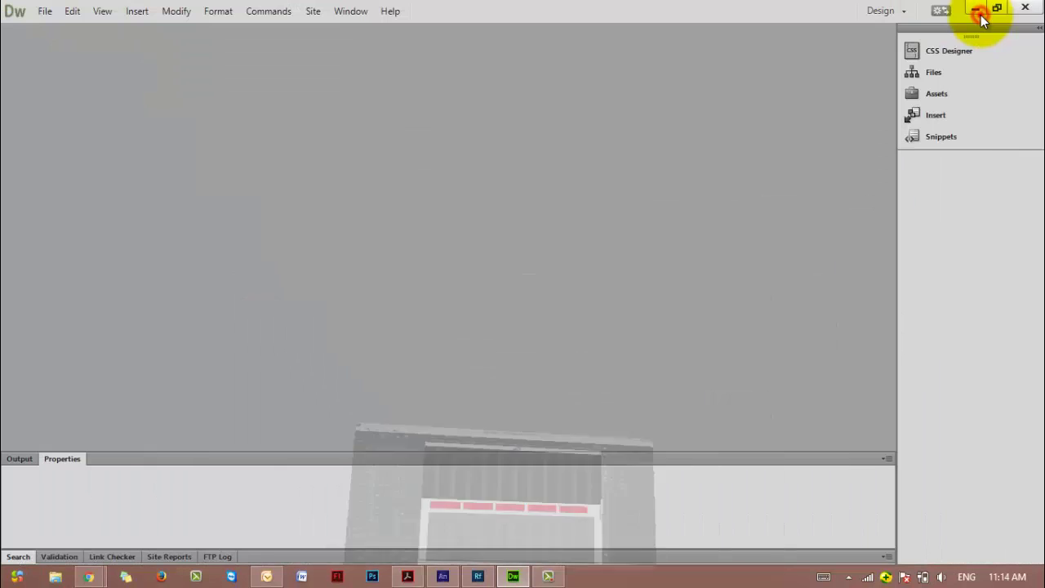
{"action": "left_click", "coordinate": [977, 10]}
{"action": "left_click", "coordinate": [976, 9]}
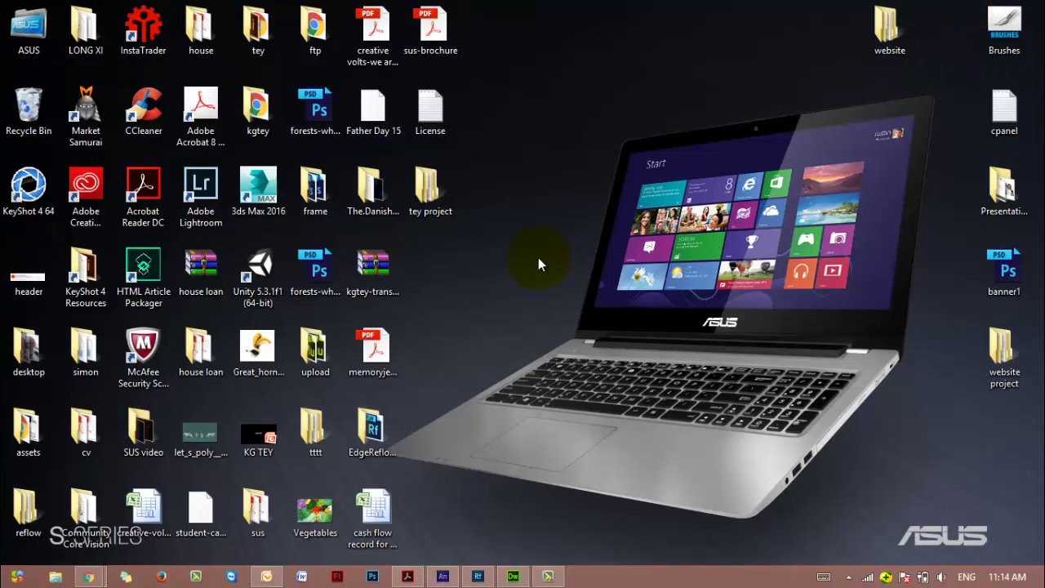
{"action": "double_click", "coordinate": [428, 190]}
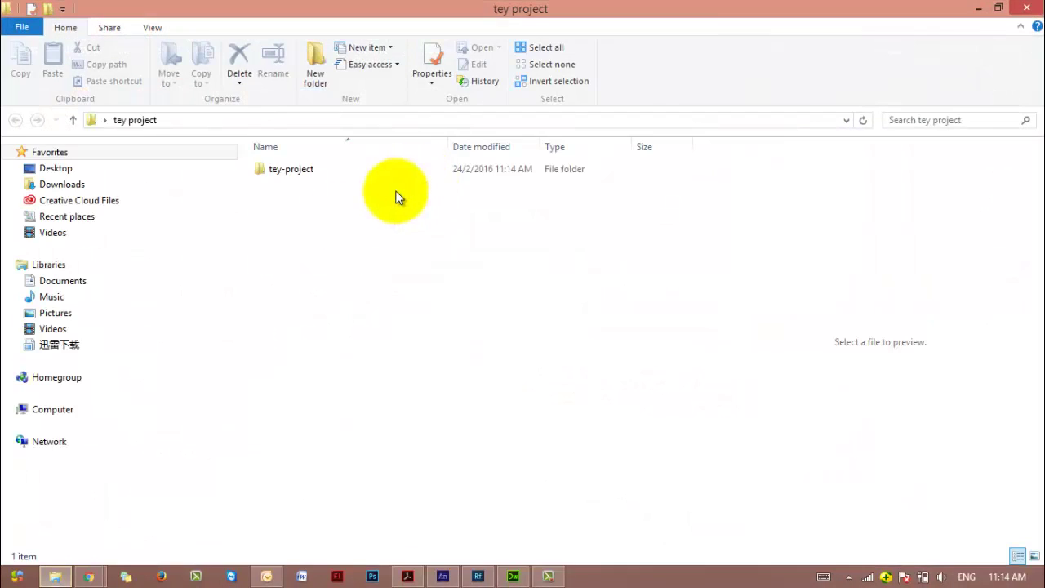
{"action": "double_click", "coordinate": [287, 172]}
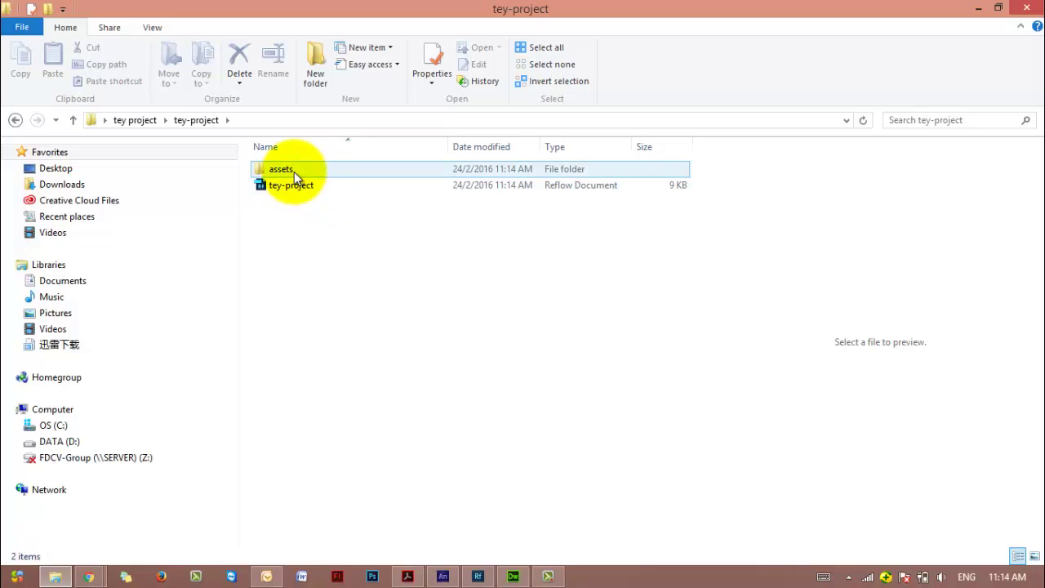
Open the "assets" folder, examine its image folder, CSS and HTML files, and return to the "tey-project" folder
{"action": "left_click", "coordinate": [294, 171]}
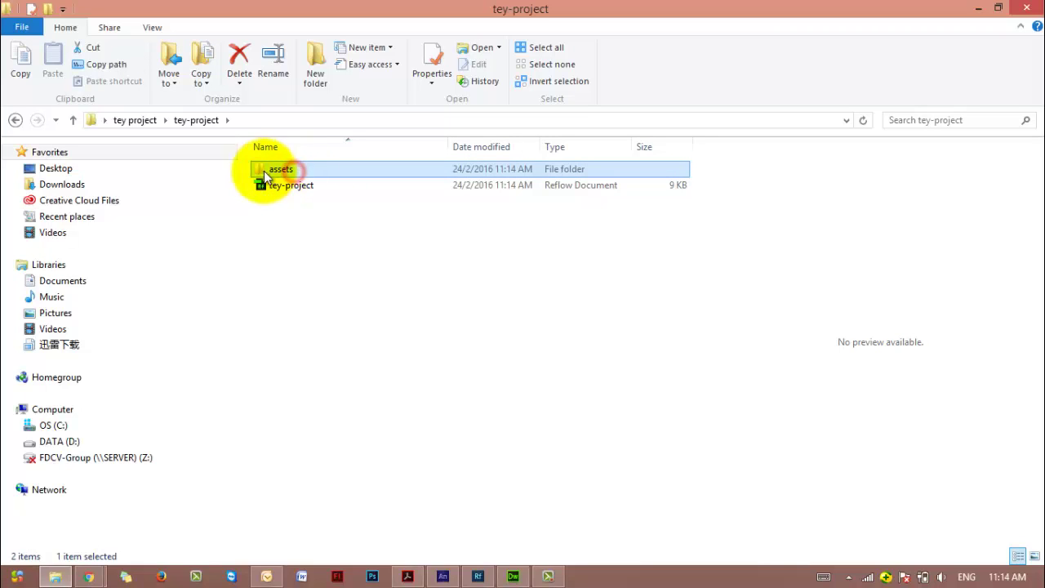
{"action": "double_click", "coordinate": [294, 171]}
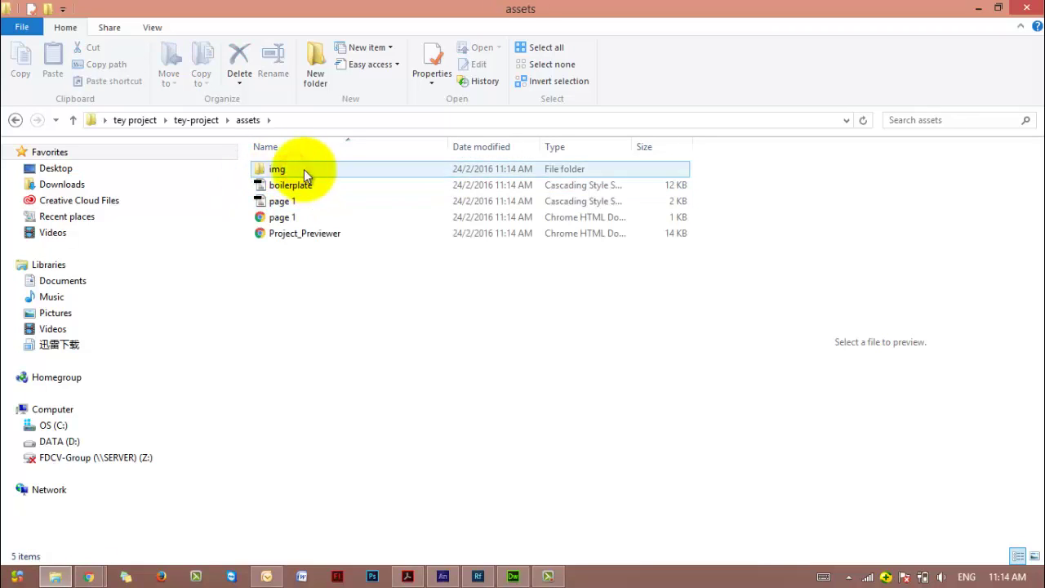
{"action": "left_click", "coordinate": [296, 169]}
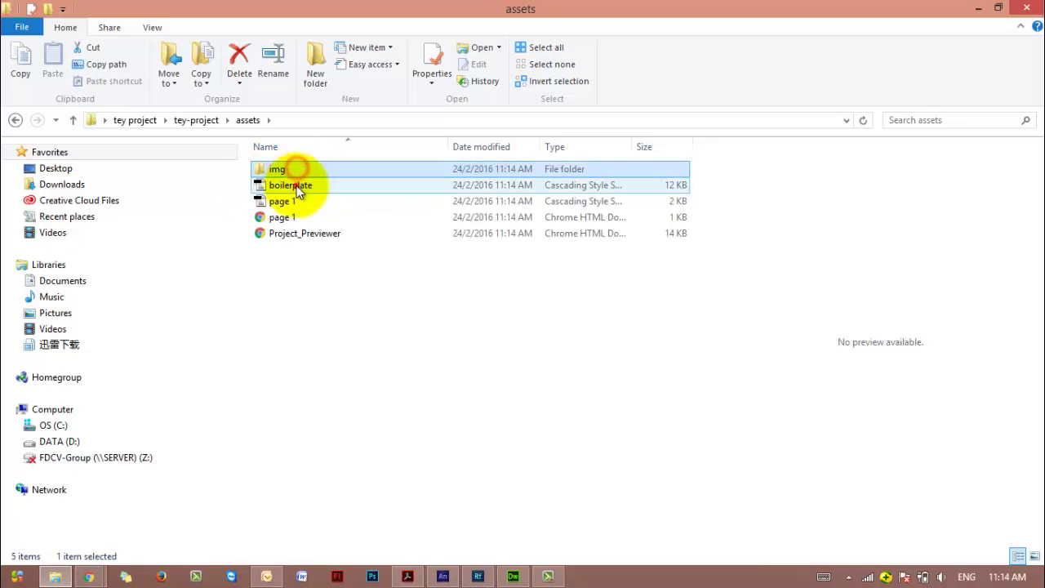
{"action": "key", "text": "Down"}
{"action": "key", "text": "Down"}
{"action": "left_click", "coordinate": [292, 231]}
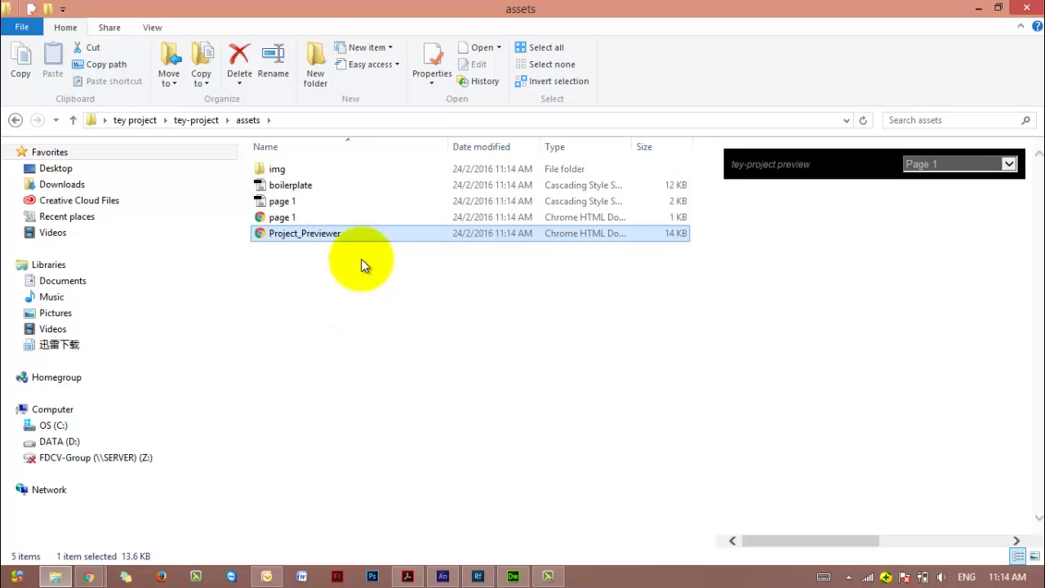
{"action": "left_click", "coordinate": [14, 120]}
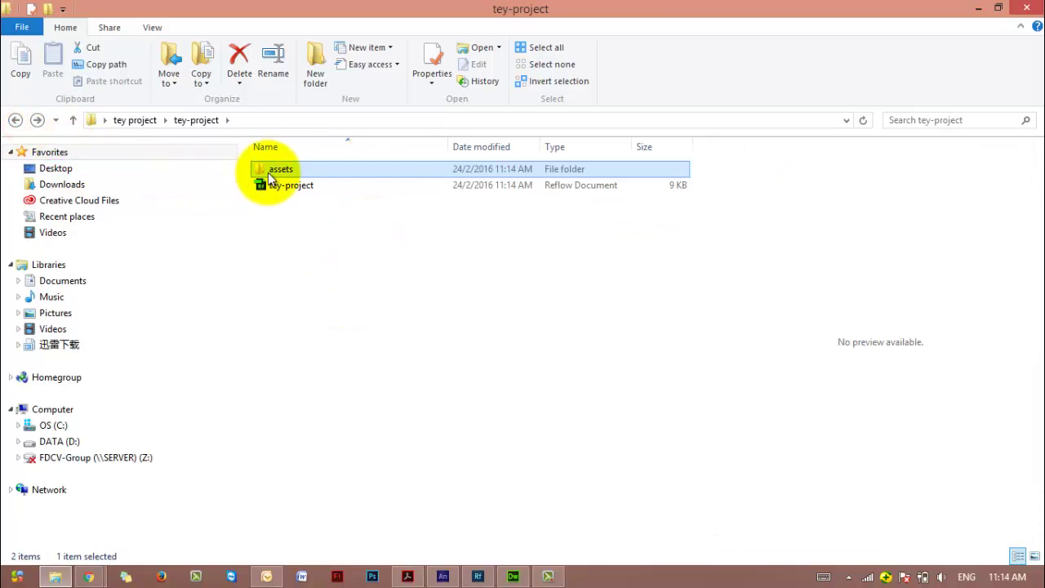
{"action": "double_click", "coordinate": [273, 169]}
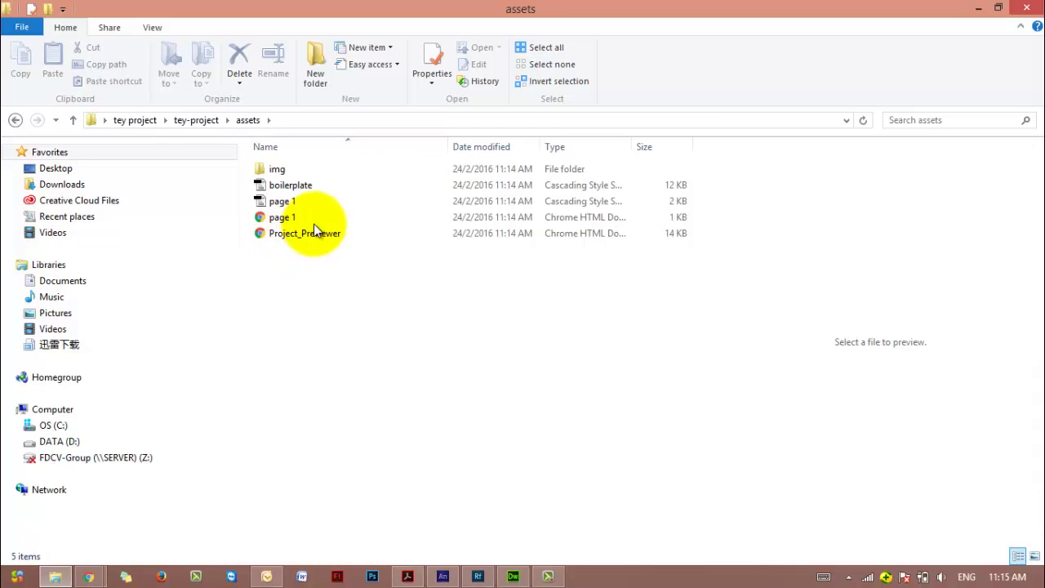
{"action": "left_click", "coordinate": [296, 172]}
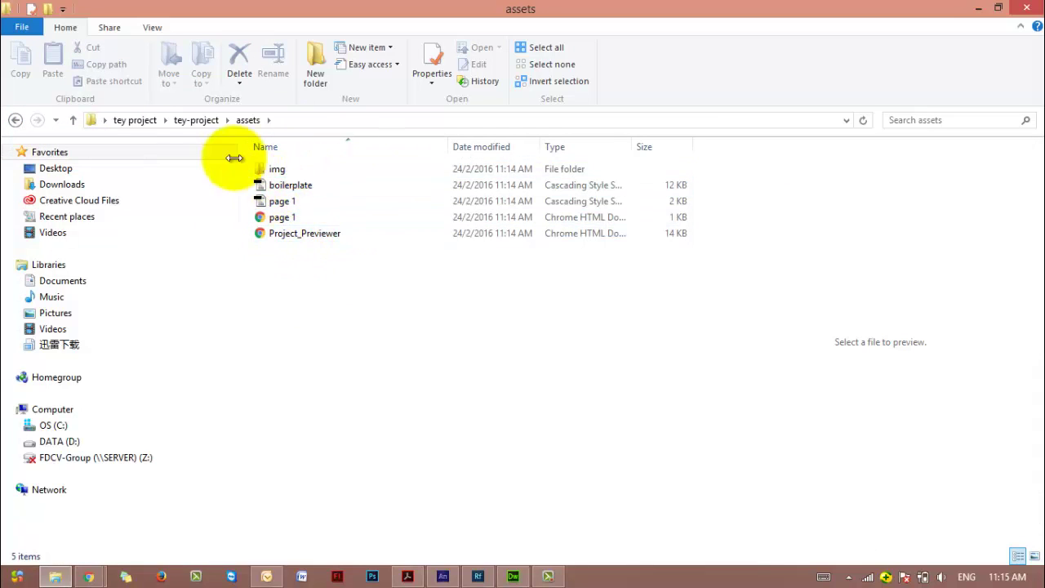
{"action": "left_click", "coordinate": [13, 120]}
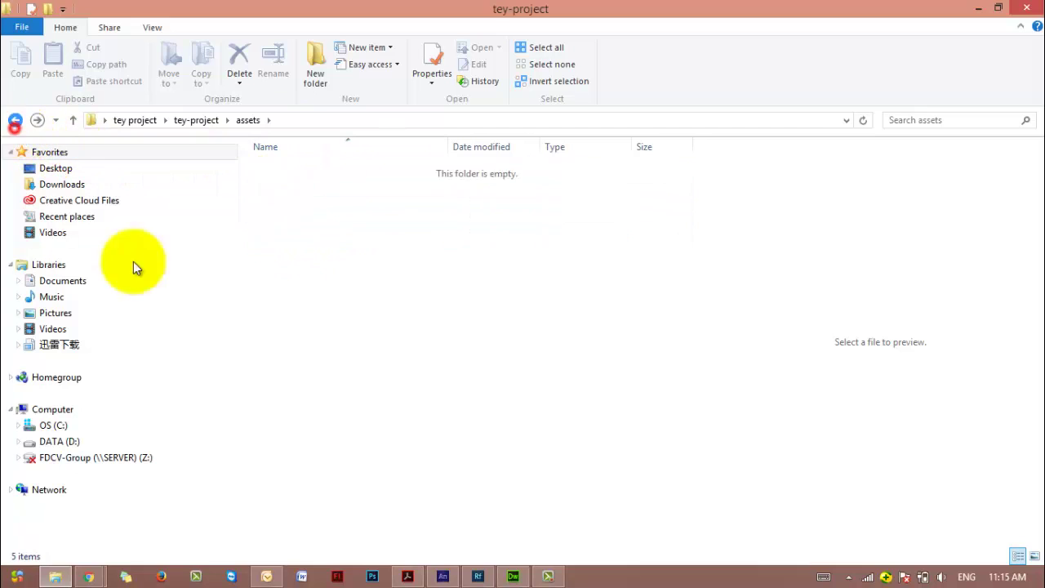
Switch to Edge Reflow, check the file types available for saving a copy of the project, and cancel the save
{"action": "left_click", "coordinate": [478, 577]}
{"action": "left_click", "coordinate": [12, 24]}
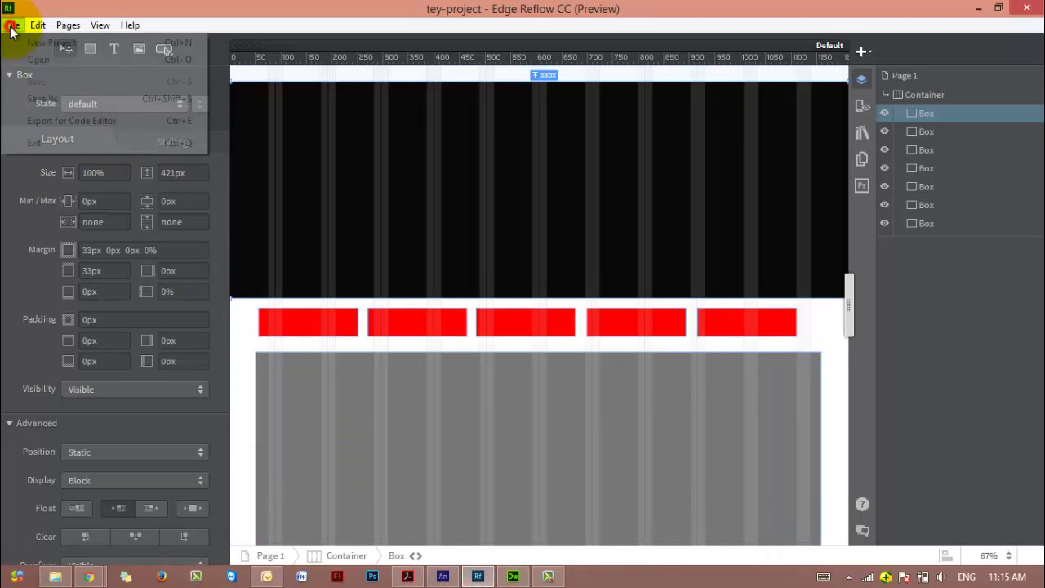
{"action": "left_click", "coordinate": [28, 94]}
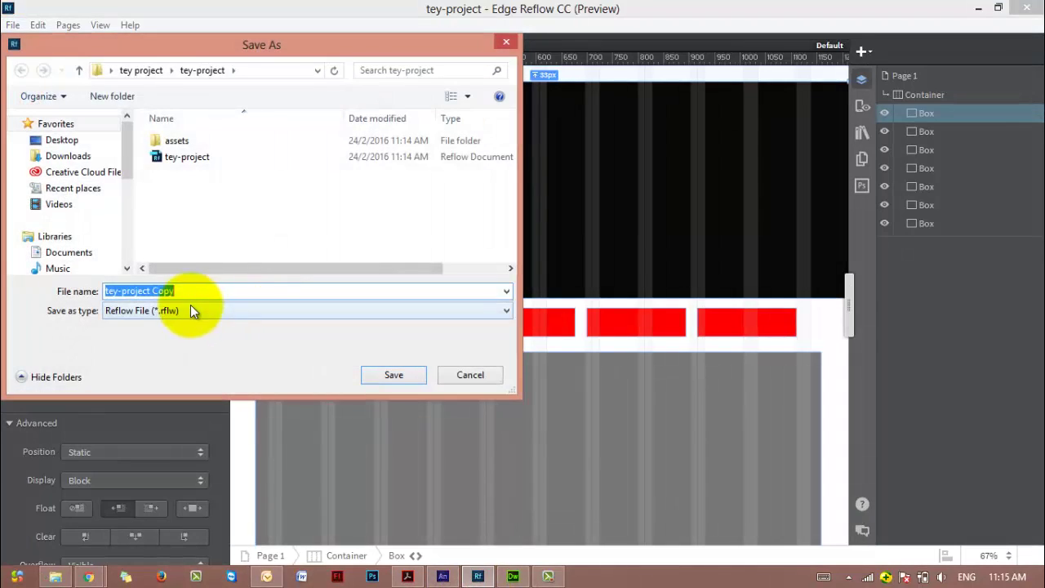
{"action": "left_click", "coordinate": [191, 308]}
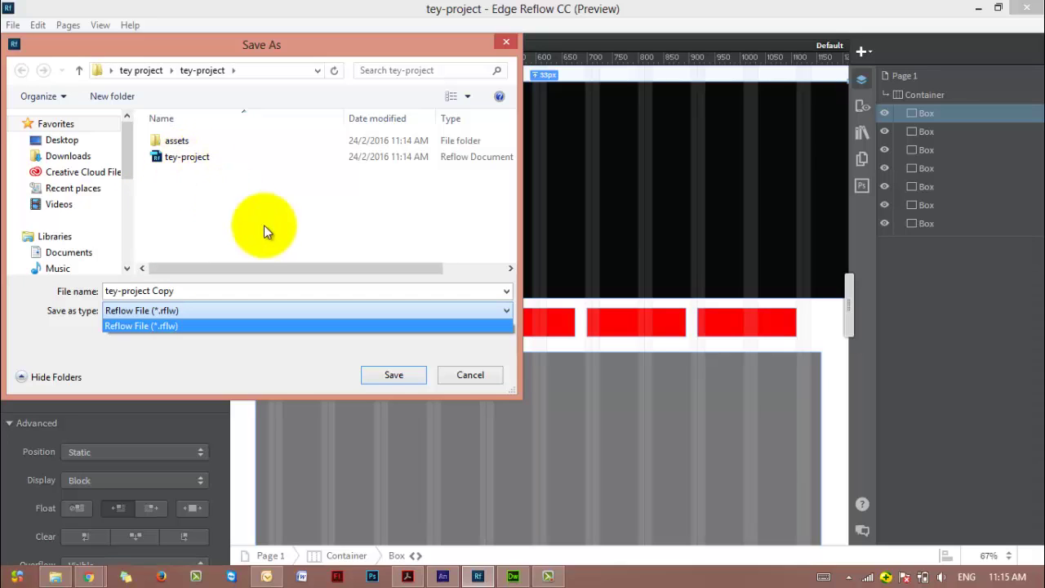
{"action": "left_click", "coordinate": [474, 376]}
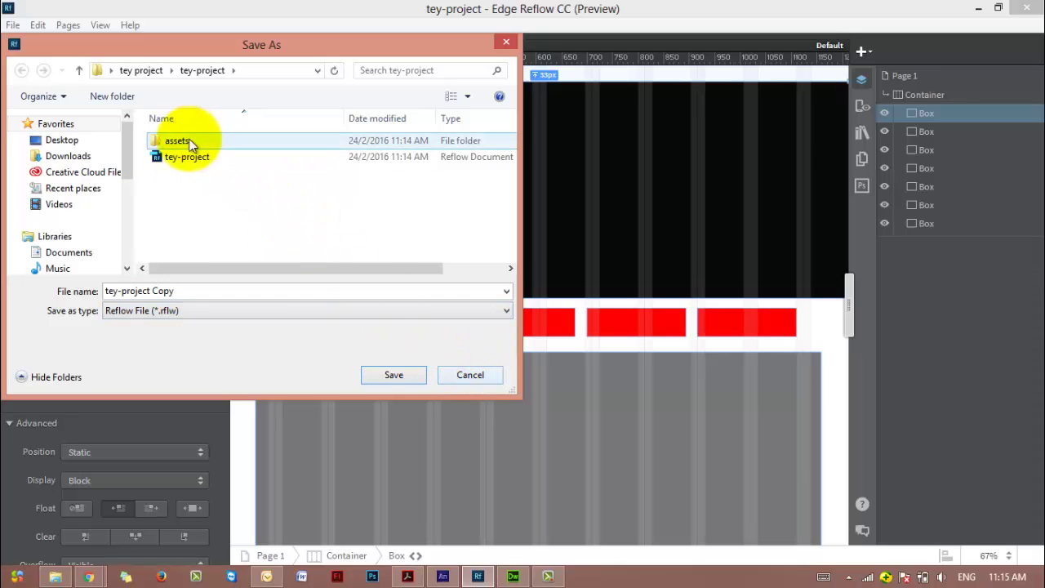
{"action": "left_click", "coordinate": [471, 375]}
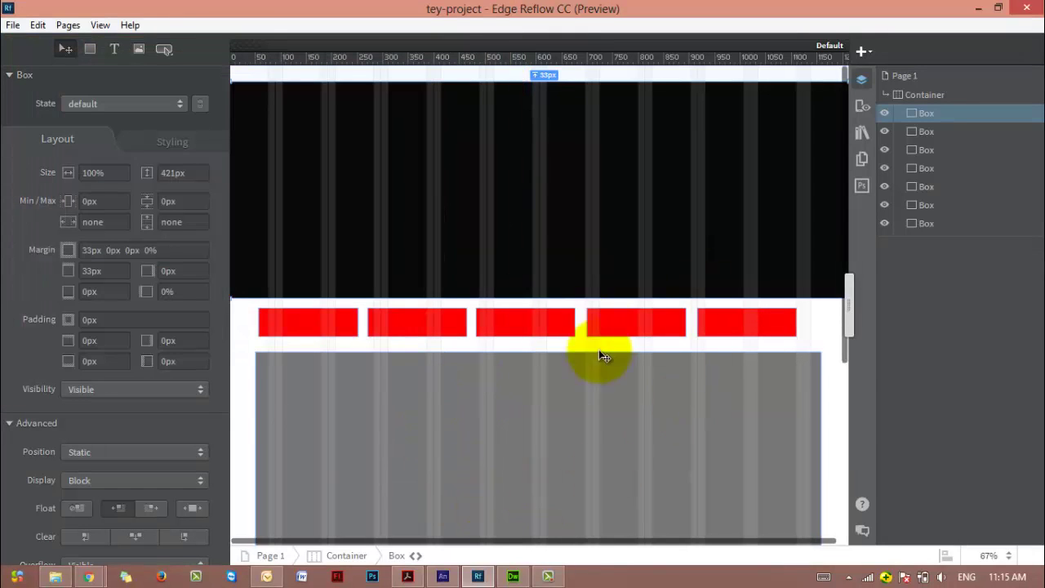
Switch to Dreamweaver and start a new site named "tey-project"
{"action": "left_click", "coordinate": [513, 577]}
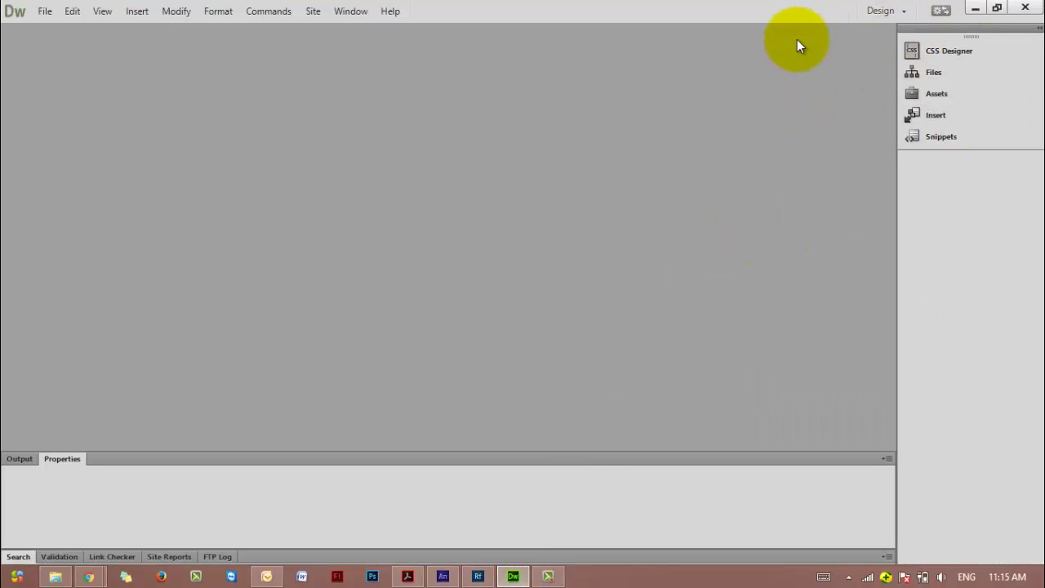
{"action": "left_click", "coordinate": [315, 11]}
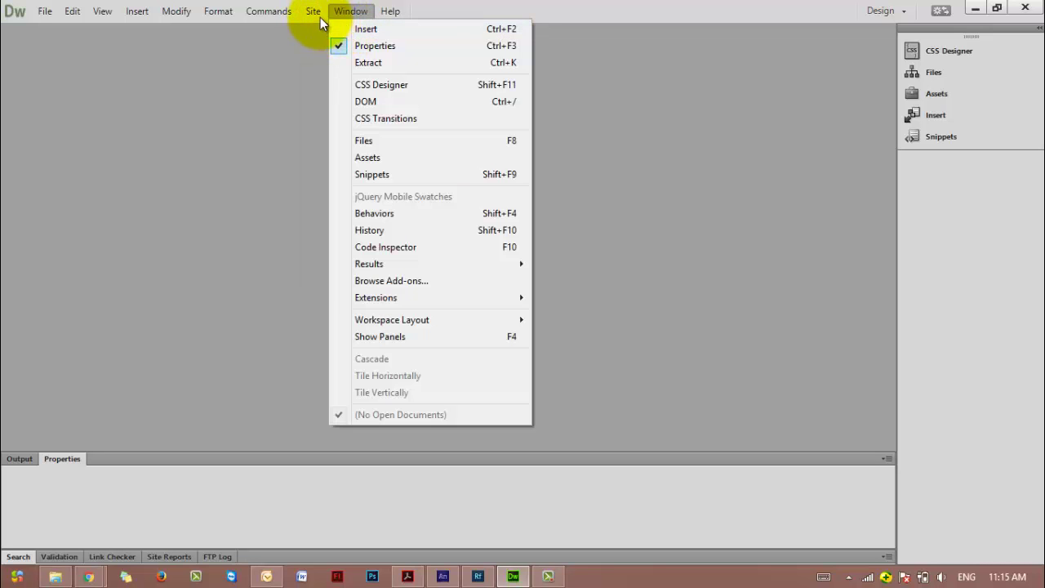
{"action": "left_click", "coordinate": [316, 29]}
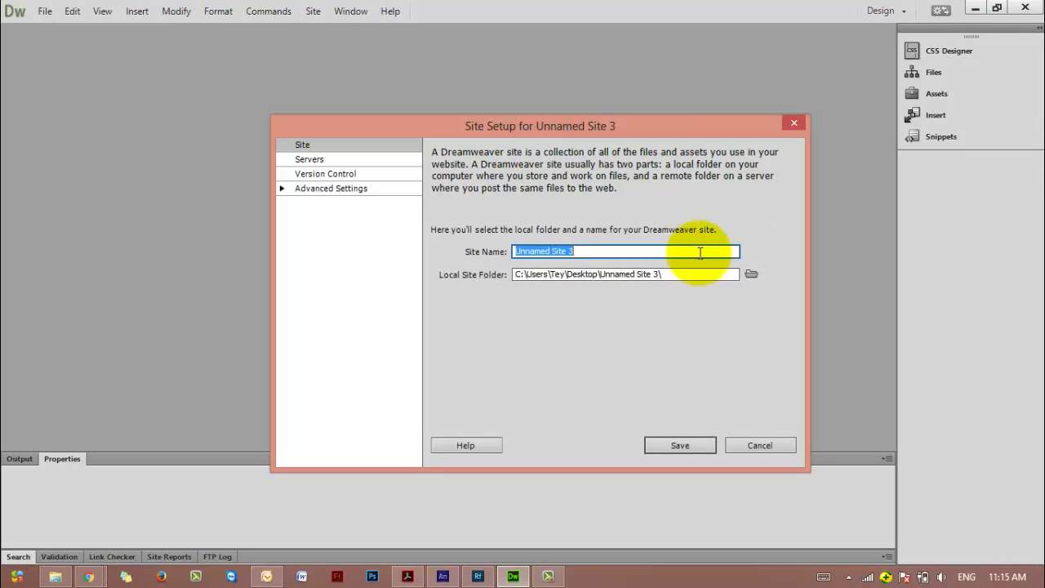
{"action": "type", "text": "tey-project"}
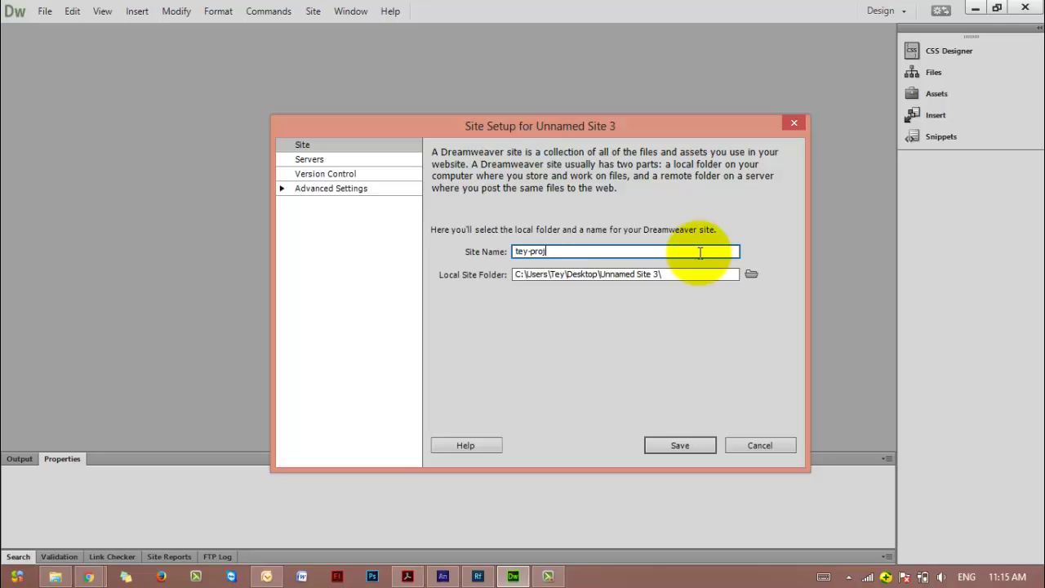
Set the site's local folder to the "assets" folder in tey project > tey-project on the Desktop, and save the site
{"action": "left_click", "coordinate": [751, 276]}
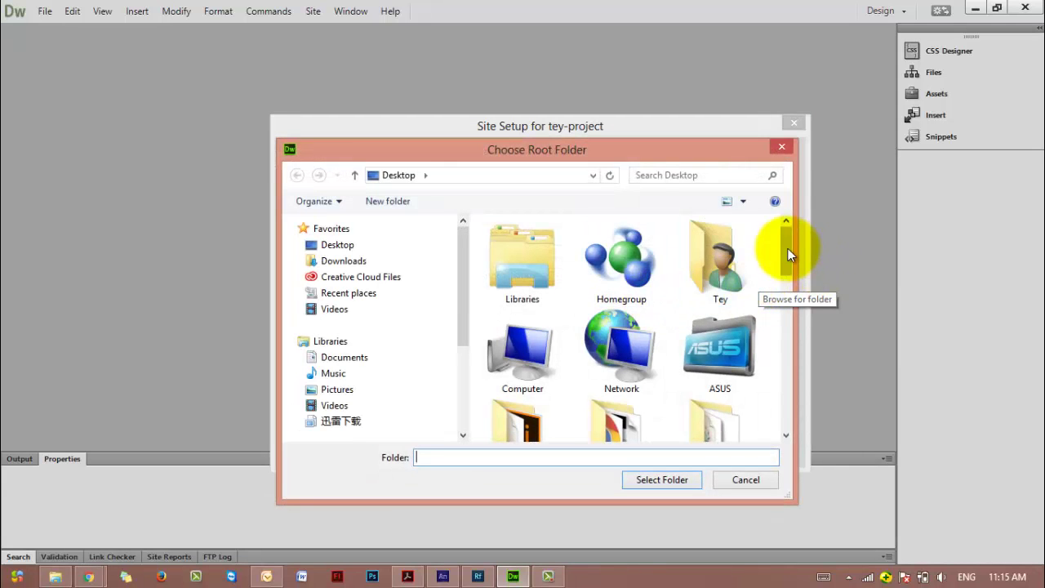
{"action": "left_click_drag", "start_coordinate": [788, 245], "coordinate": [791, 405]}
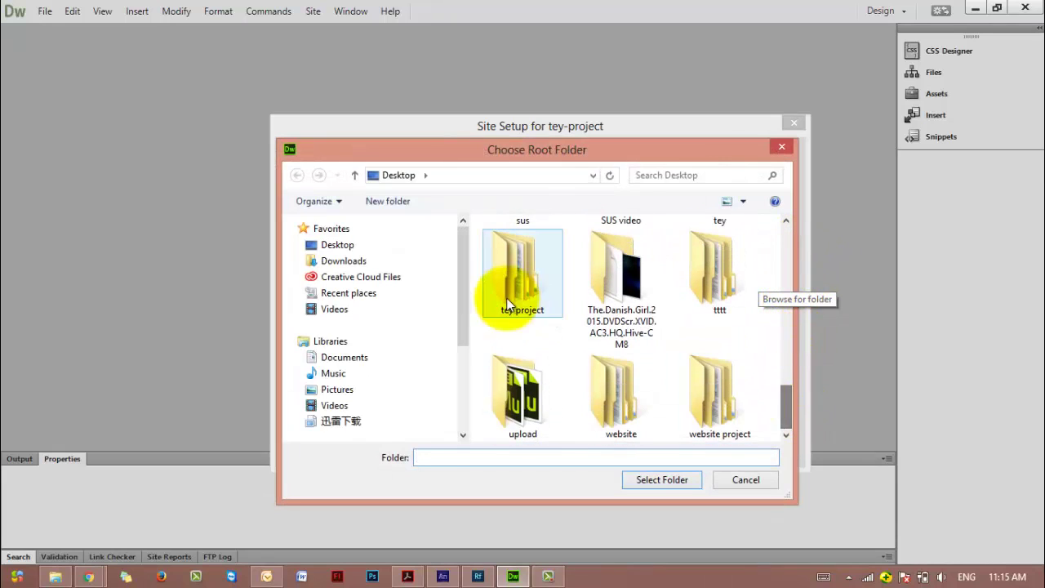
{"action": "double_click", "coordinate": [510, 274]}
{"action": "double_click", "coordinate": [526, 246]}
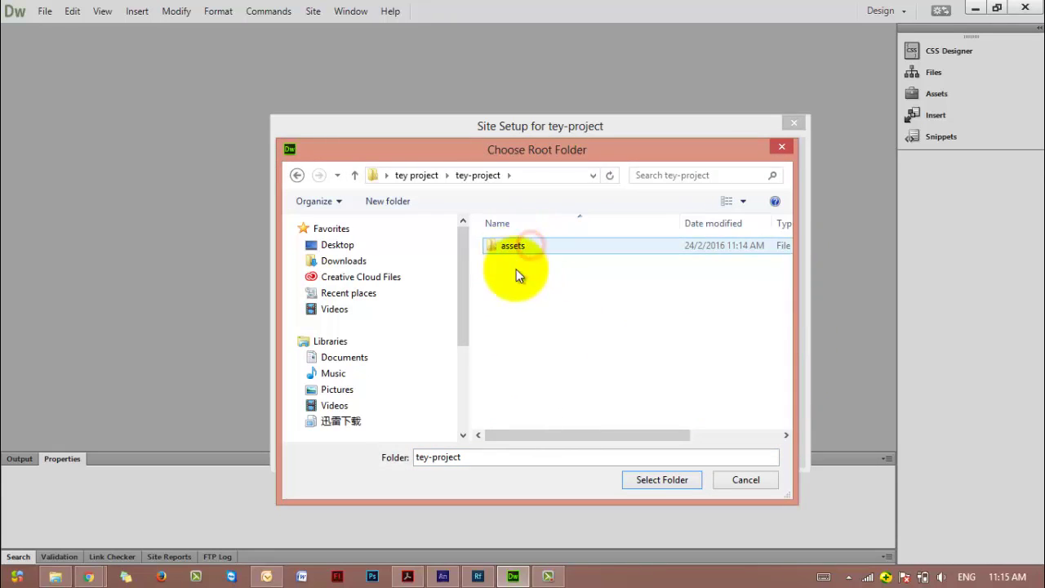
{"action": "double_click", "coordinate": [516, 247]}
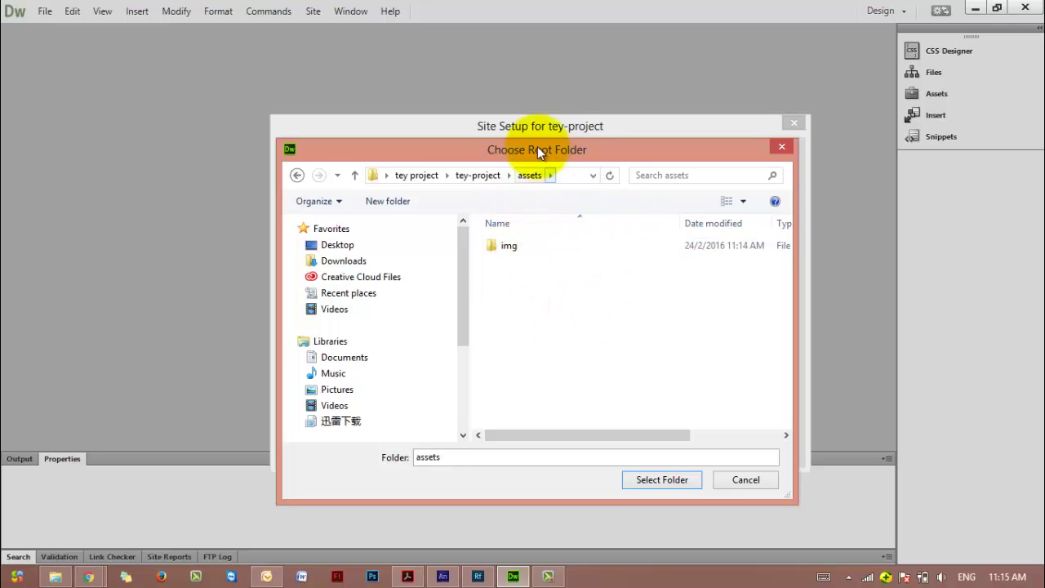
{"action": "left_click", "coordinate": [675, 472]}
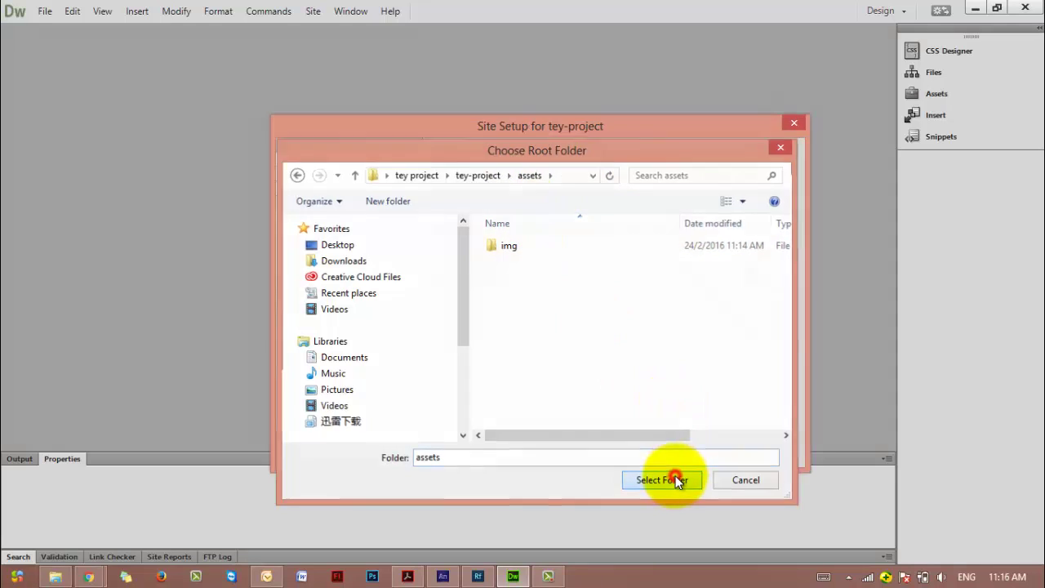
{"action": "left_click", "coordinate": [686, 451]}
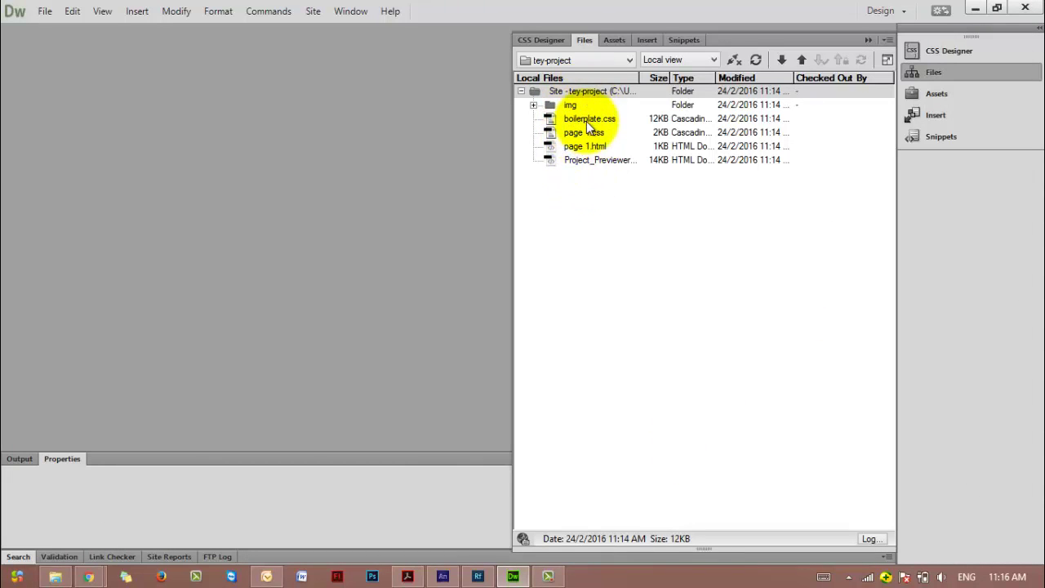
Select page 1.html in the site files, switch to Edge Reflow, and rename its page "Page 1" as "index"
{"action": "left_click", "coordinate": [548, 146]}
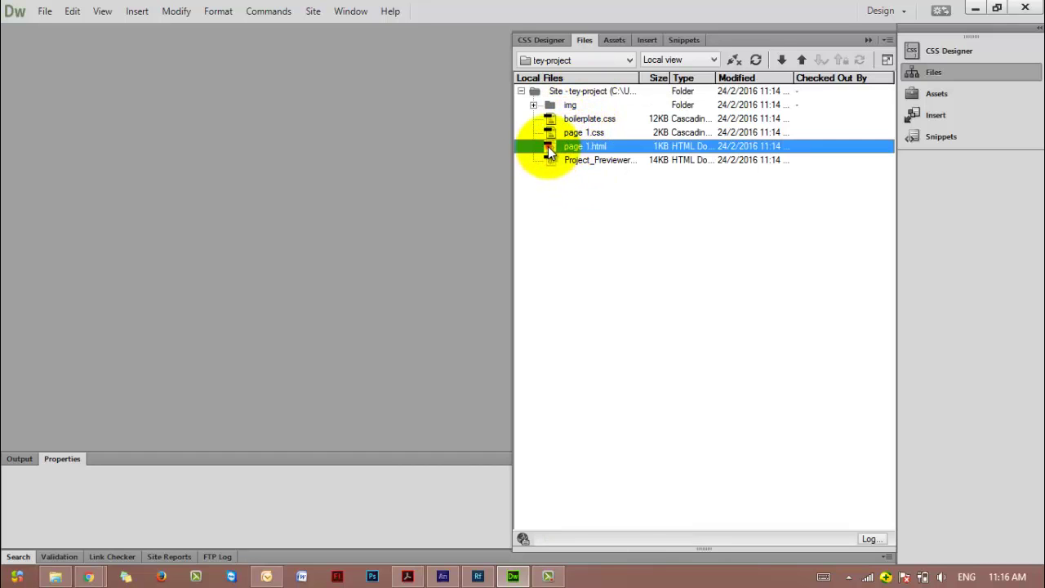
{"action": "left_click", "coordinate": [478, 576]}
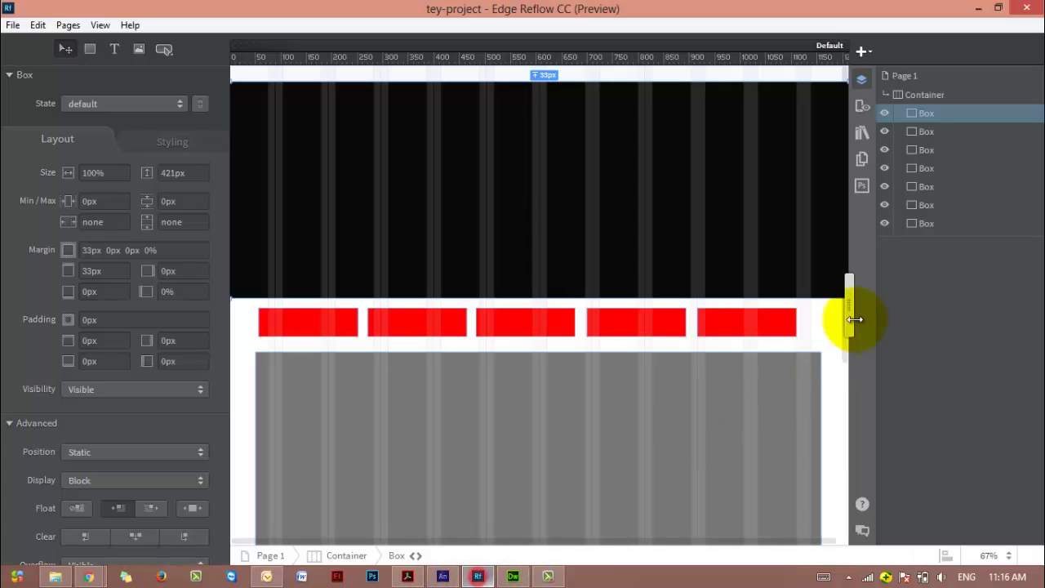
{"action": "left_click", "coordinate": [862, 80]}
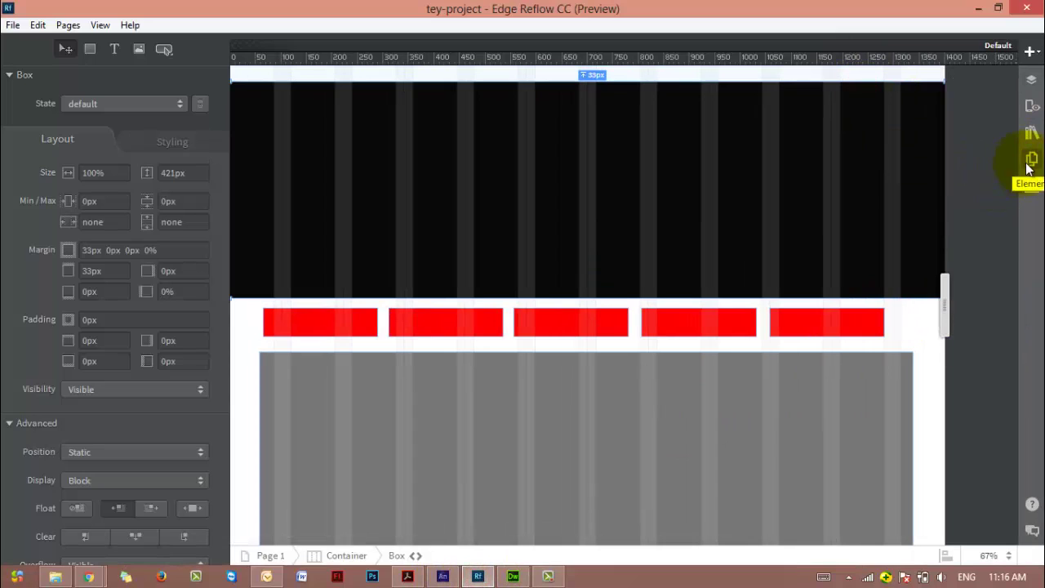
{"action": "left_click", "coordinate": [1028, 161]}
{"action": "double_click", "coordinate": [890, 154]}
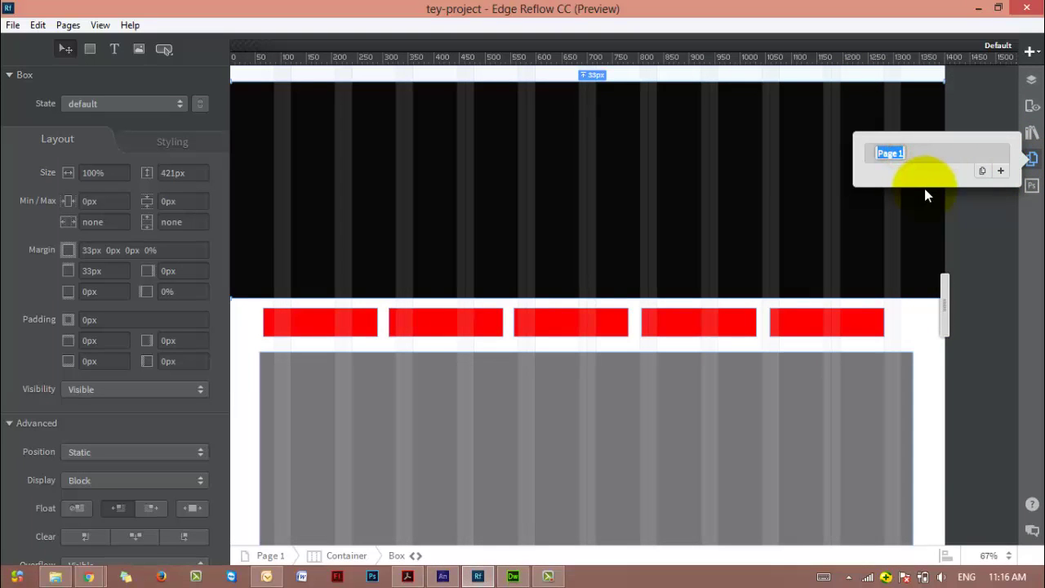
{"action": "type", "text": "index."}
{"action": "key", "text": "BackSpace"}
{"action": "left_click", "coordinate": [923, 178]}
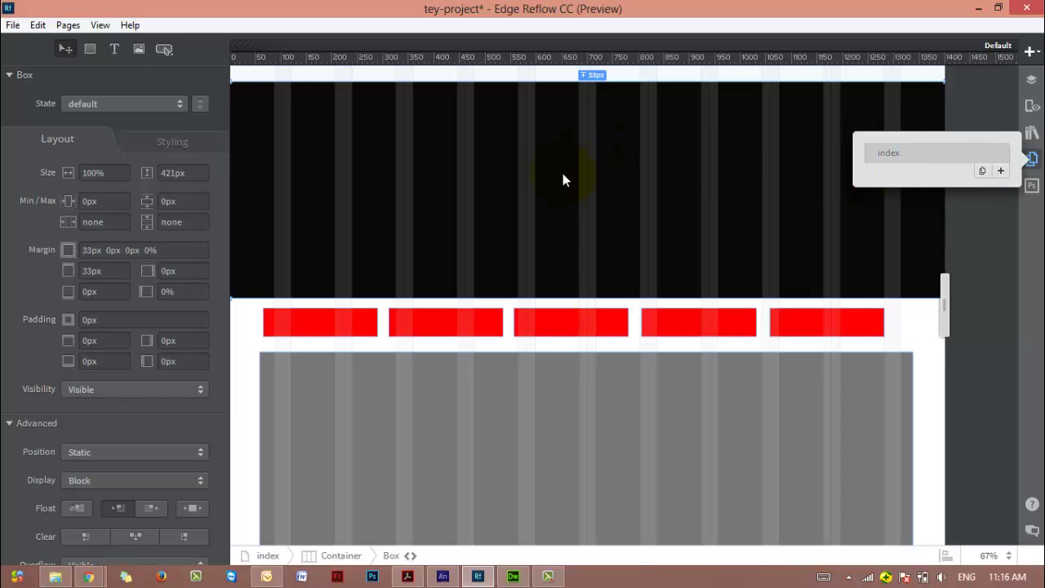
Save the project's changes and preview the page in Chrome from Edge Reflow, then close the new preview page
{"action": "left_click", "coordinate": [512, 576]}
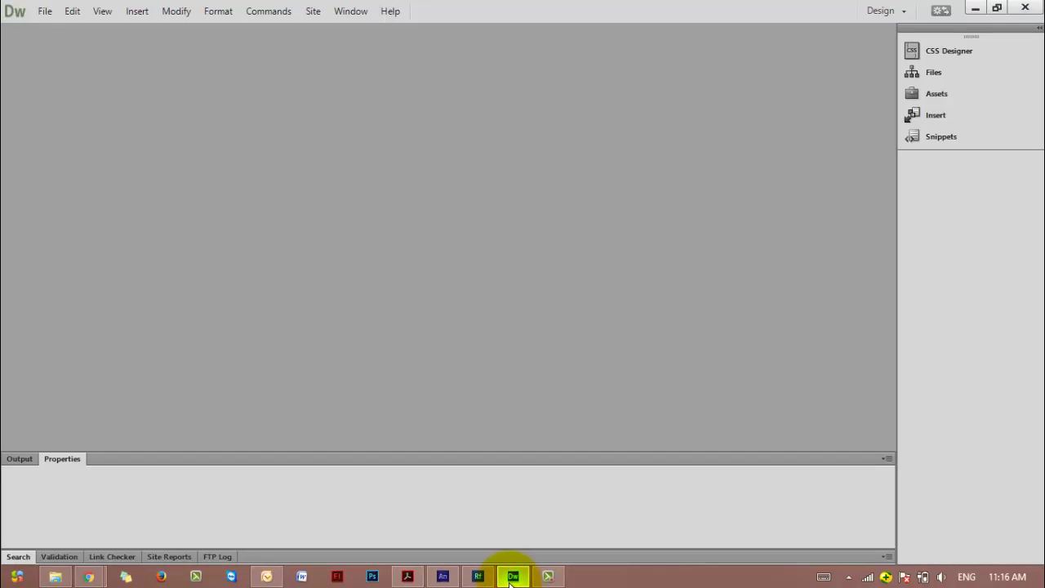
{"action": "left_click", "coordinate": [513, 577]}
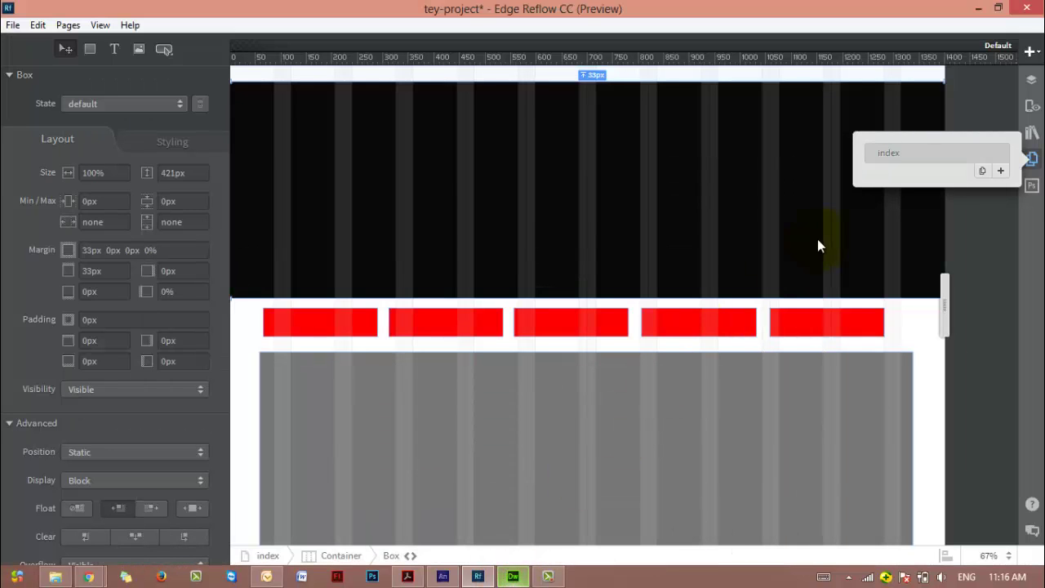
{"action": "left_click", "coordinate": [14, 24]}
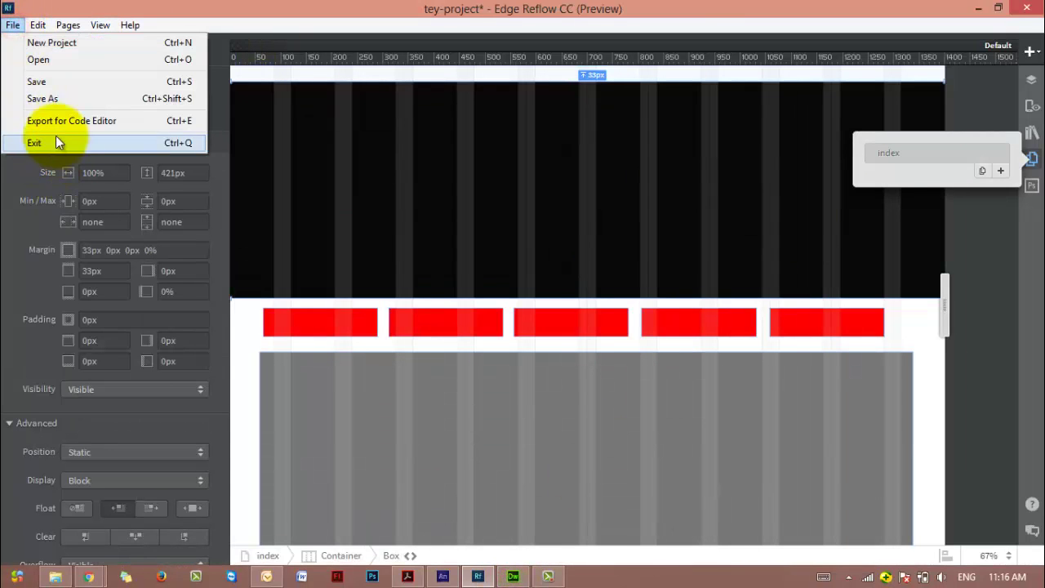
{"action": "mouse_move", "coordinate": [100, 26]}
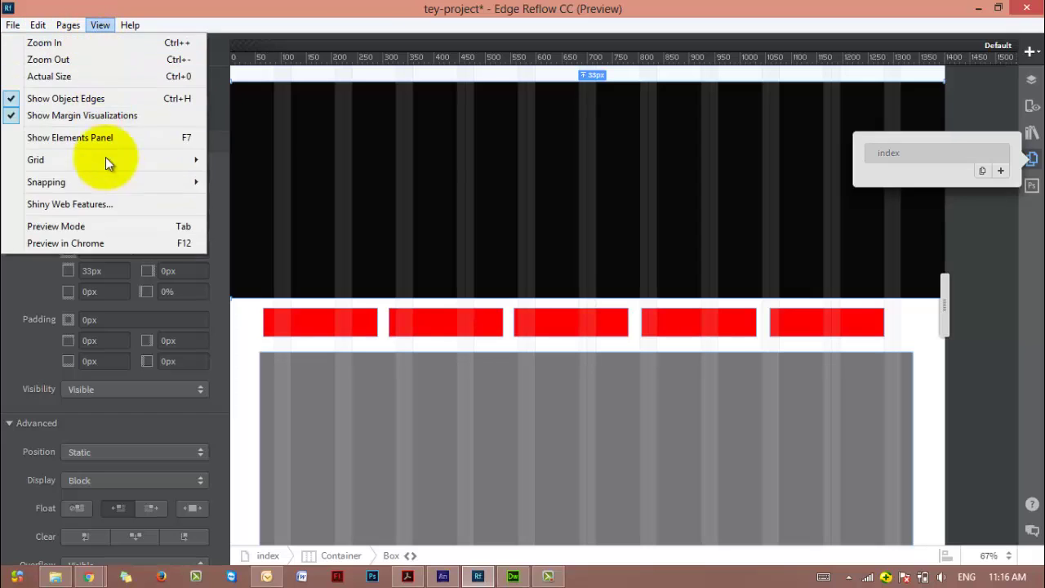
{"action": "left_click", "coordinate": [94, 243]}
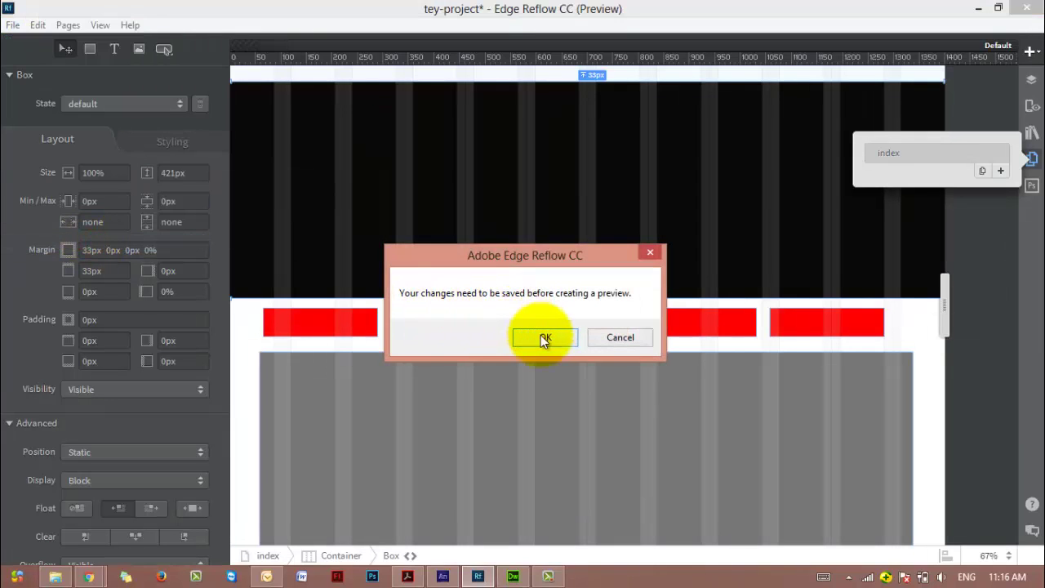
{"action": "left_click", "coordinate": [544, 338]}
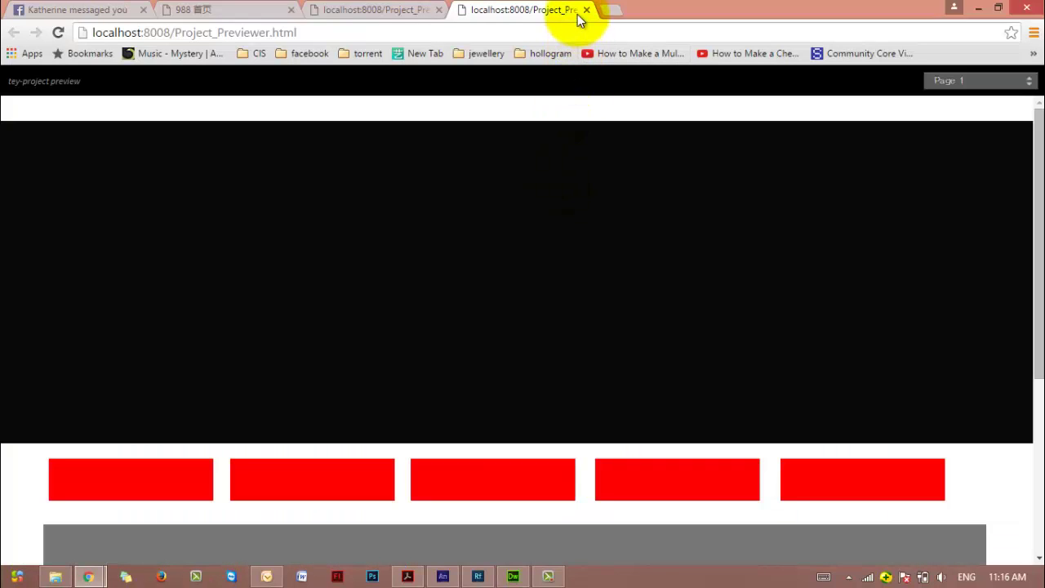
{"action": "left_click", "coordinate": [585, 9]}
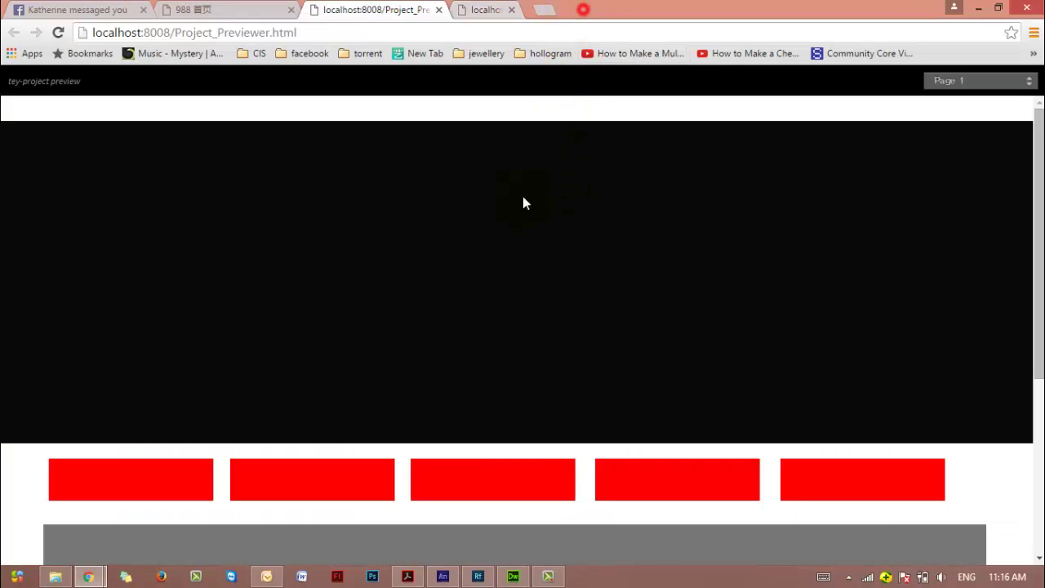
Switch to Dreamweaver, refresh the tey-project site files, and compare the entries index.html and page 1.html
{"action": "left_click", "coordinate": [513, 577]}
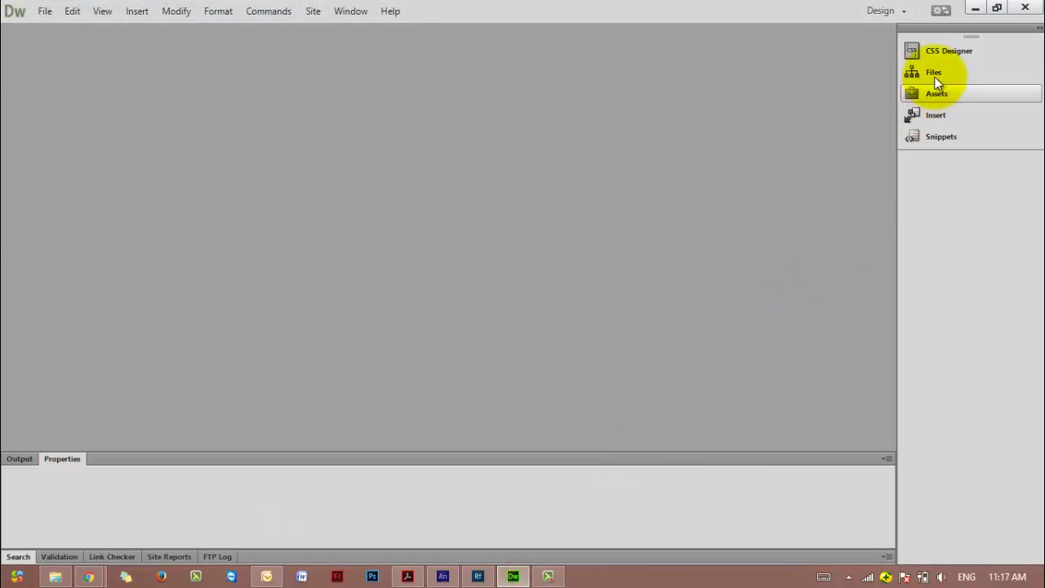
{"action": "left_click", "coordinate": [936, 73]}
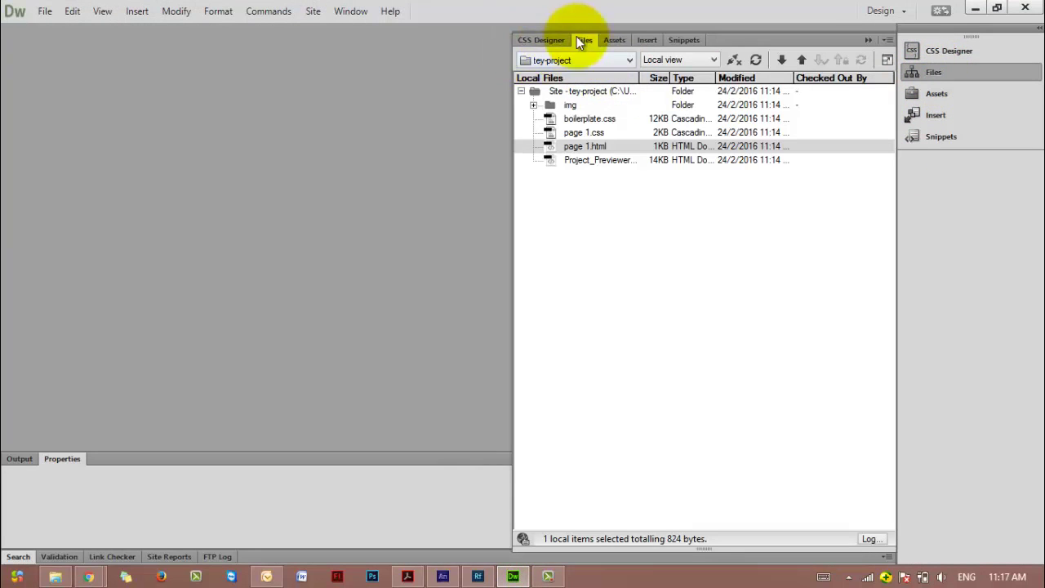
{"action": "left_click", "coordinate": [756, 60]}
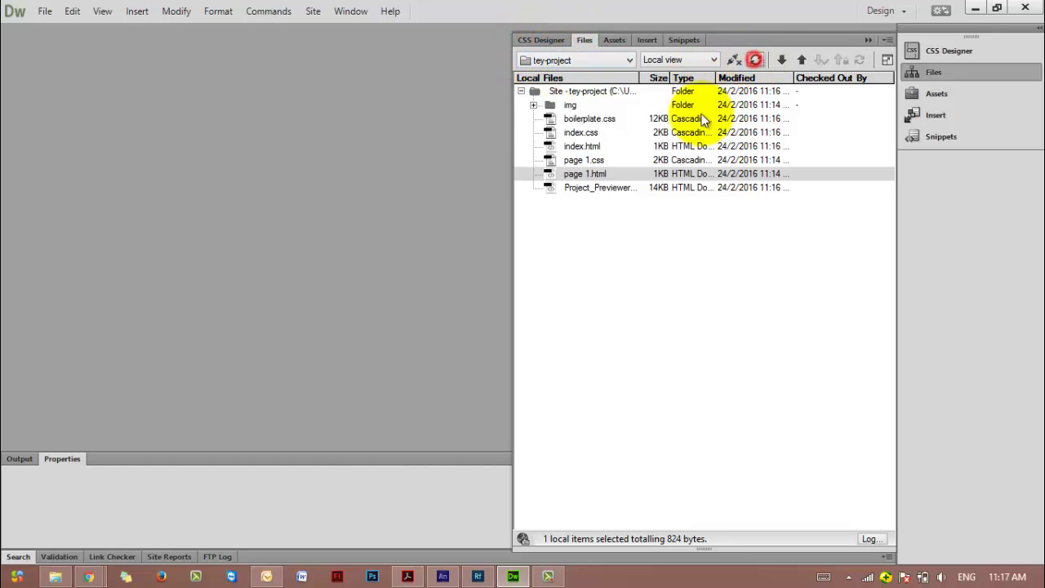
{"action": "left_click", "coordinate": [598, 146]}
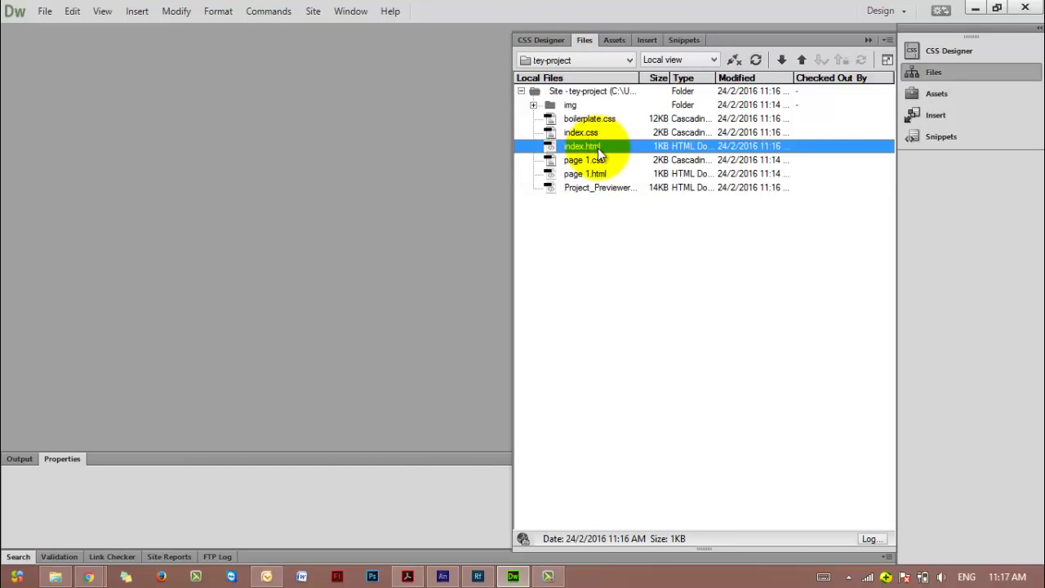
{"action": "left_click", "coordinate": [596, 174]}
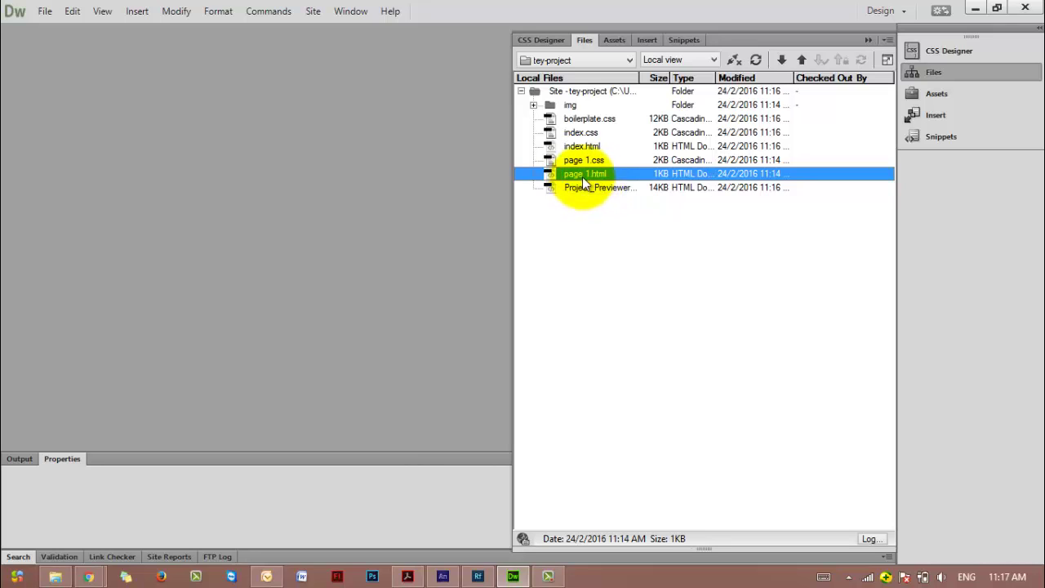
Open page 1.css from the site files and examine its #box, #box1 and following box rules
{"action": "left_click", "coordinate": [586, 160]}
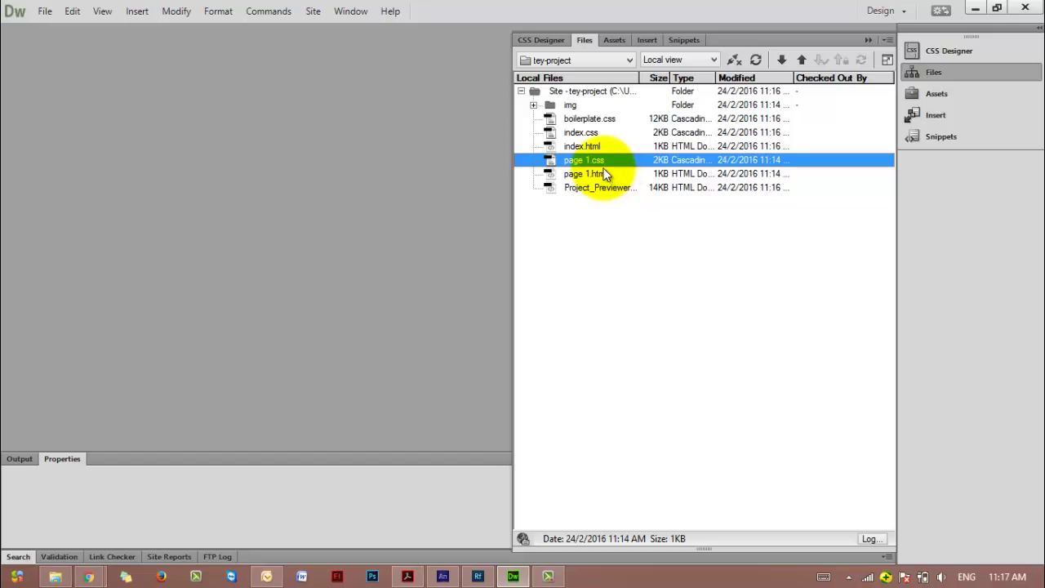
{"action": "left_click", "coordinate": [573, 160]}
{"action": "double_click", "coordinate": [574, 160]}
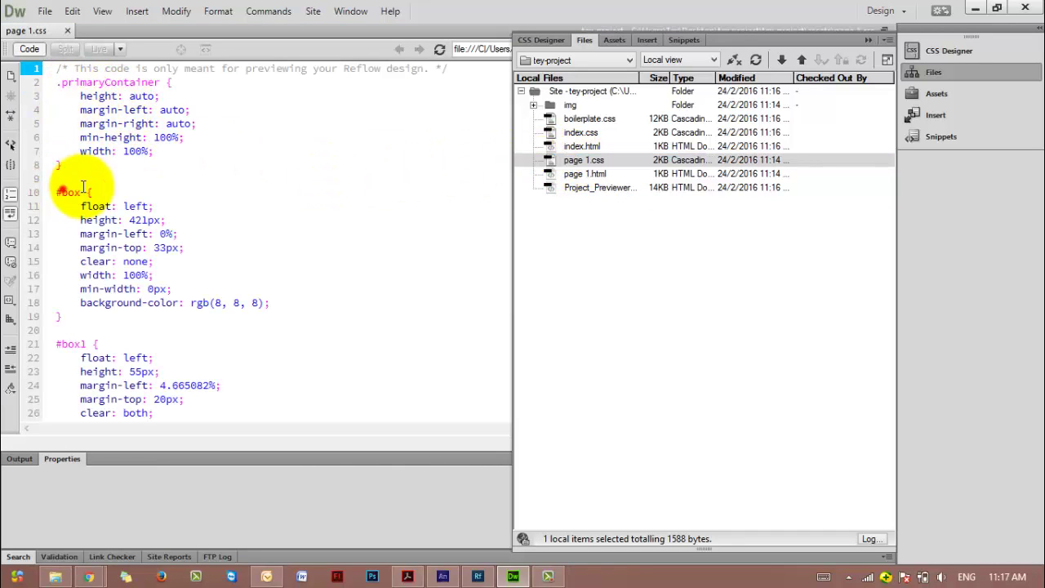
{"action": "left_click", "coordinate": [105, 372]}
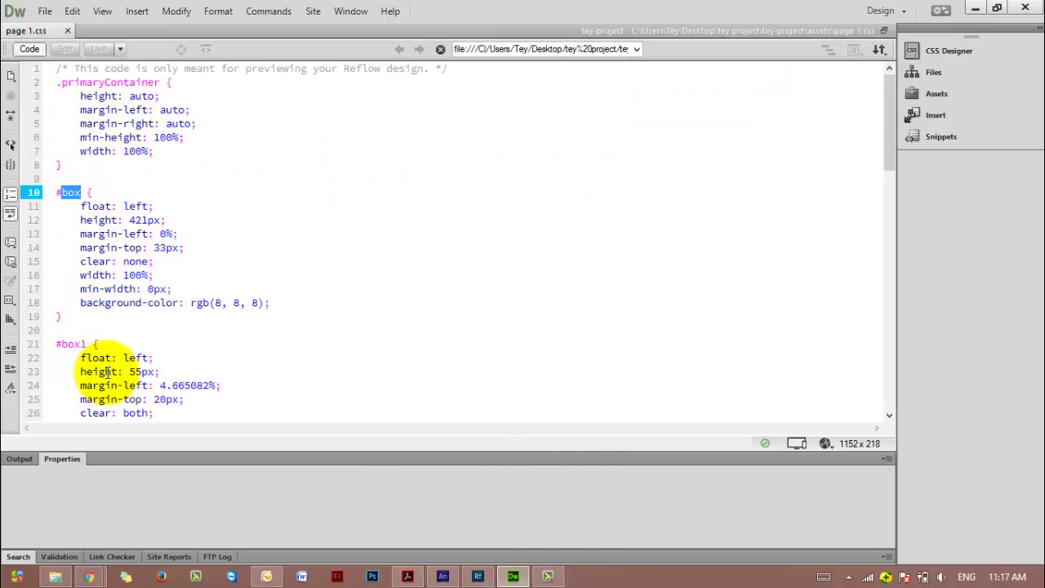
{"action": "scroll", "coordinate": [102, 360], "scroll_direction": "down", "scroll_amount": 5}
{"action": "left_click", "coordinate": [98, 357]}
{"action": "scroll", "coordinate": [106, 343], "scroll_direction": "down", "scroll_amount": 5}
{"action": "scroll", "coordinate": [128, 309], "scroll_direction": "down", "scroll_amount": 2}
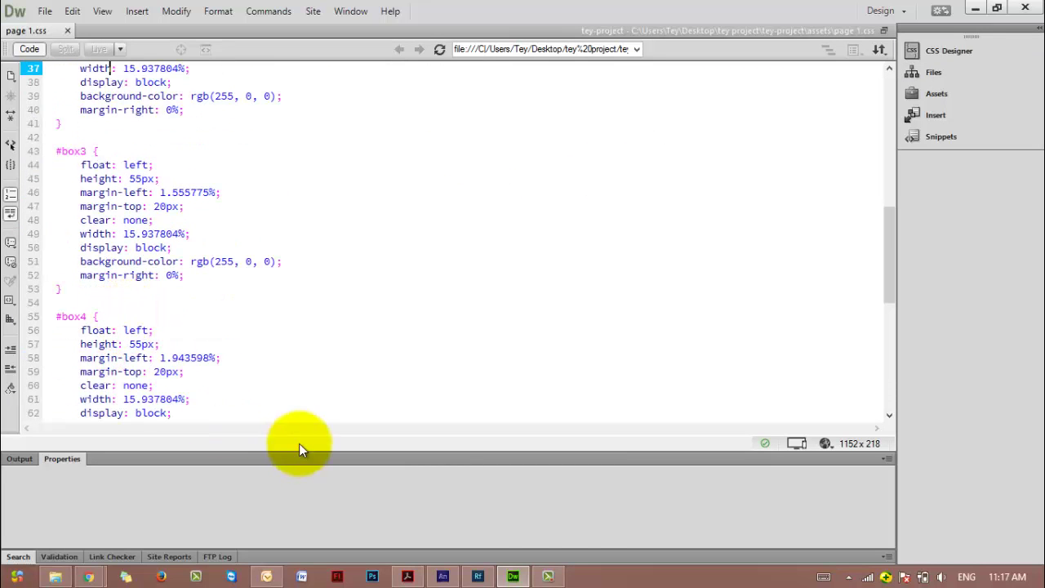
Switch to Edge Reflow and check the margin, width and height values of the large black box
{"action": "left_click", "coordinate": [478, 577]}
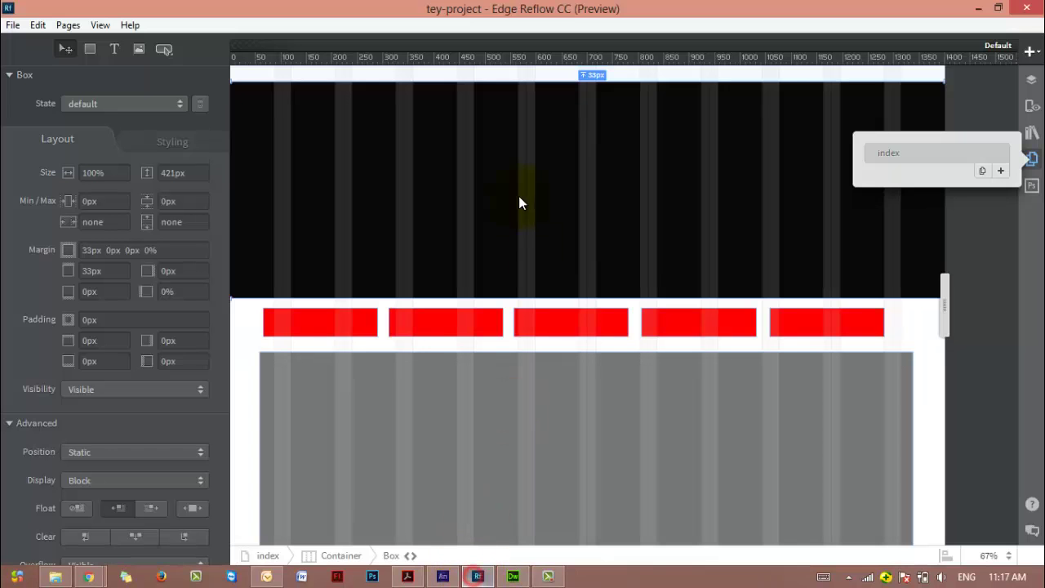
{"action": "left_click", "coordinate": [594, 223]}
{"action": "left_click", "coordinate": [166, 271]}
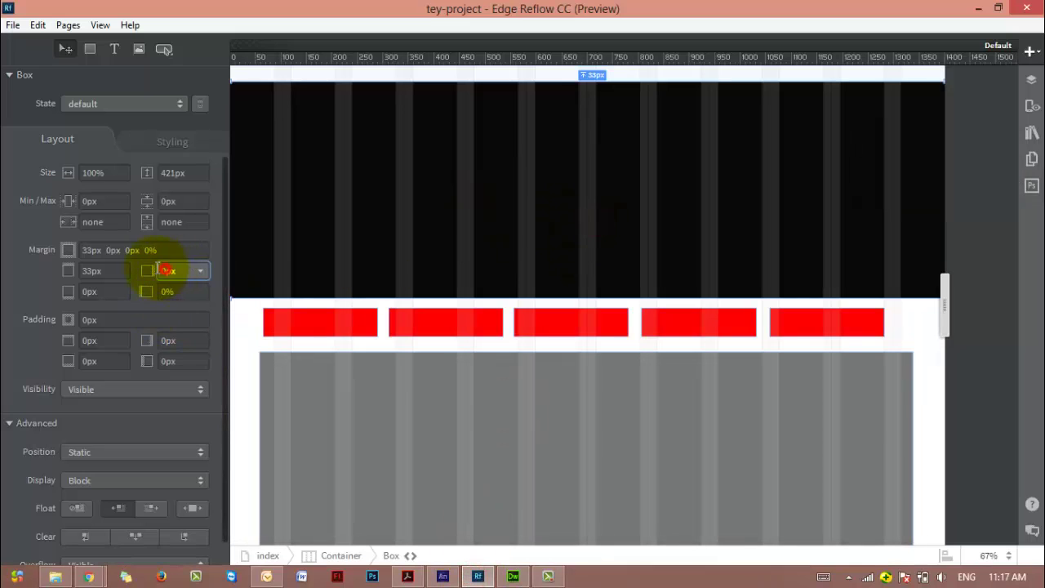
{"action": "double_click", "coordinate": [91, 250]}
{"action": "left_click", "coordinate": [99, 173]}
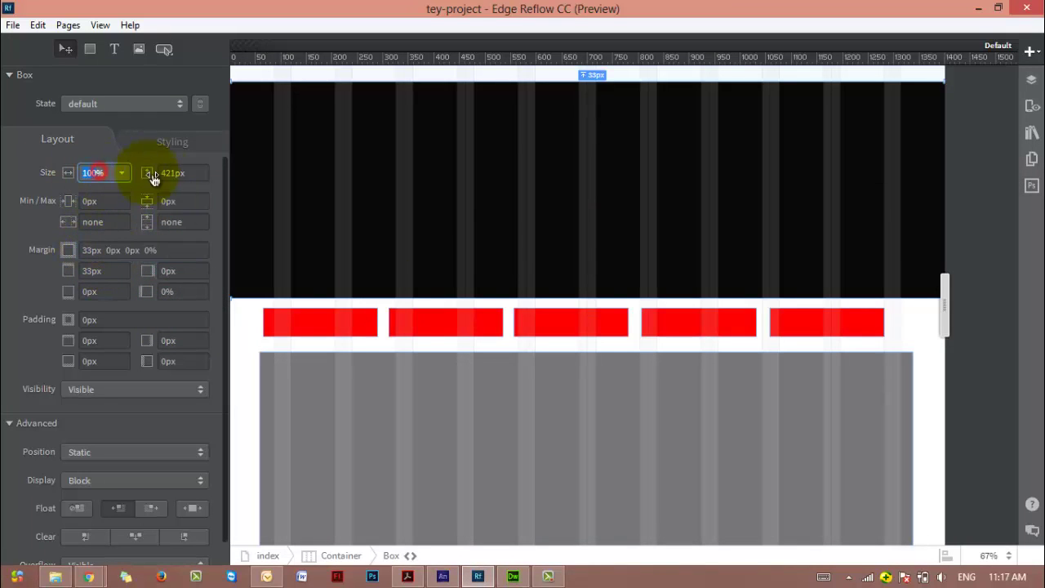
{"action": "left_click", "coordinate": [181, 173]}
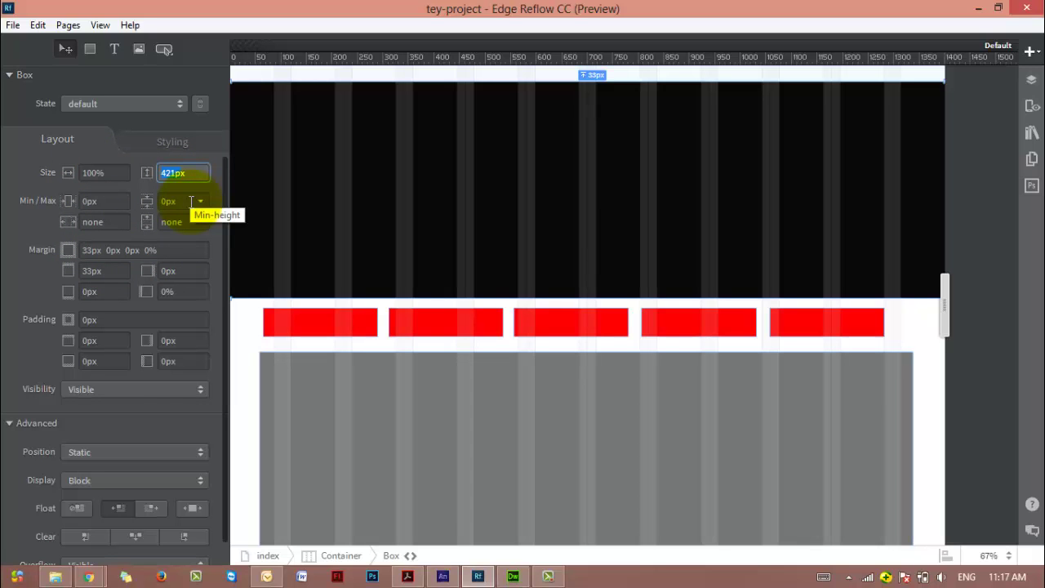
Switch to Dreamweaver and review the margins, sizes and colours in the box rules of page 1.css
{"action": "left_click", "coordinate": [513, 576]}
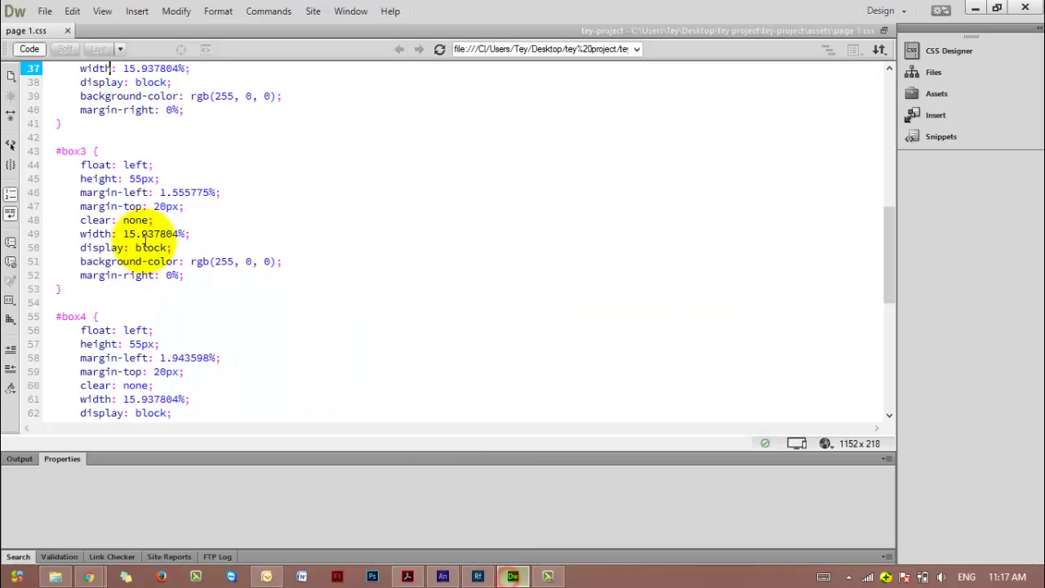
{"action": "triple_click", "coordinate": [134, 208]}
{"action": "scroll", "coordinate": [147, 232], "scroll_direction": "down", "scroll_amount": 10}
{"action": "scroll", "coordinate": [147, 233], "scroll_direction": "up", "scroll_amount": 4}
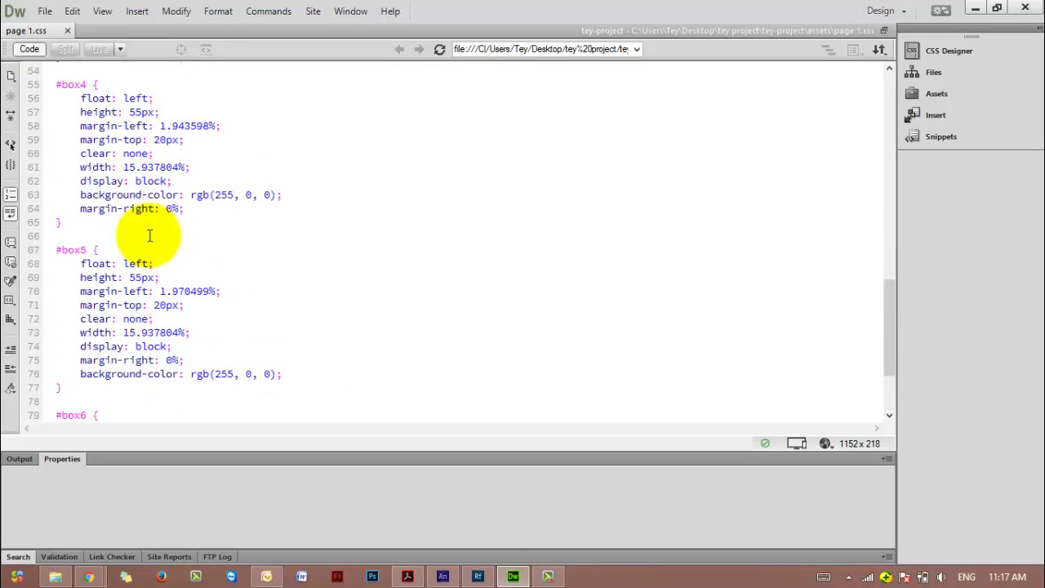
{"action": "scroll", "coordinate": [149, 236], "scroll_direction": "up", "scroll_amount": 11}
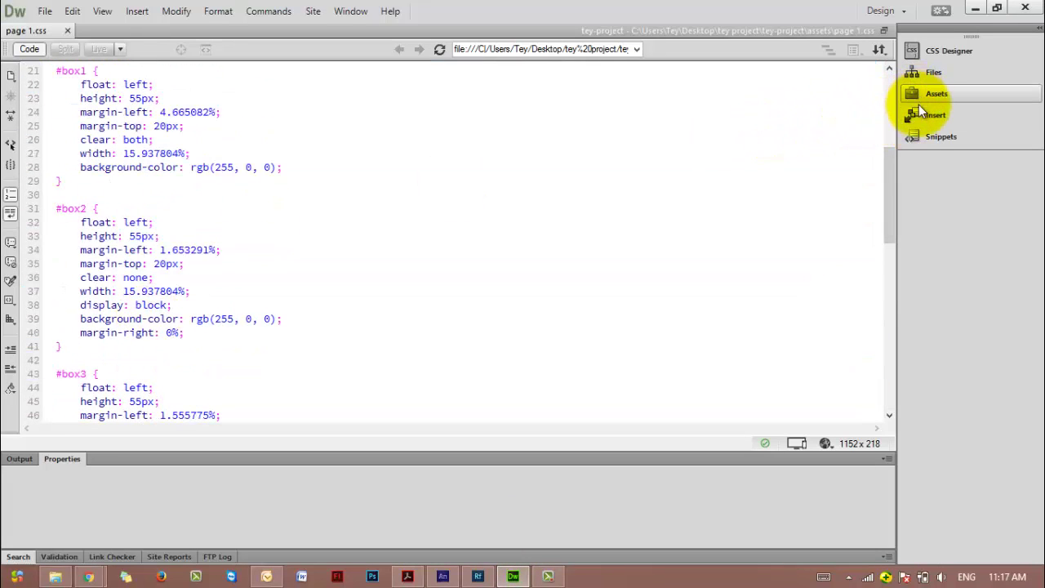
Review the site's HTML and CSS files, including boilerplate.css, and check the img folder for contents
{"action": "left_click", "coordinate": [922, 74]}
{"action": "left_click", "coordinate": [592, 174]}
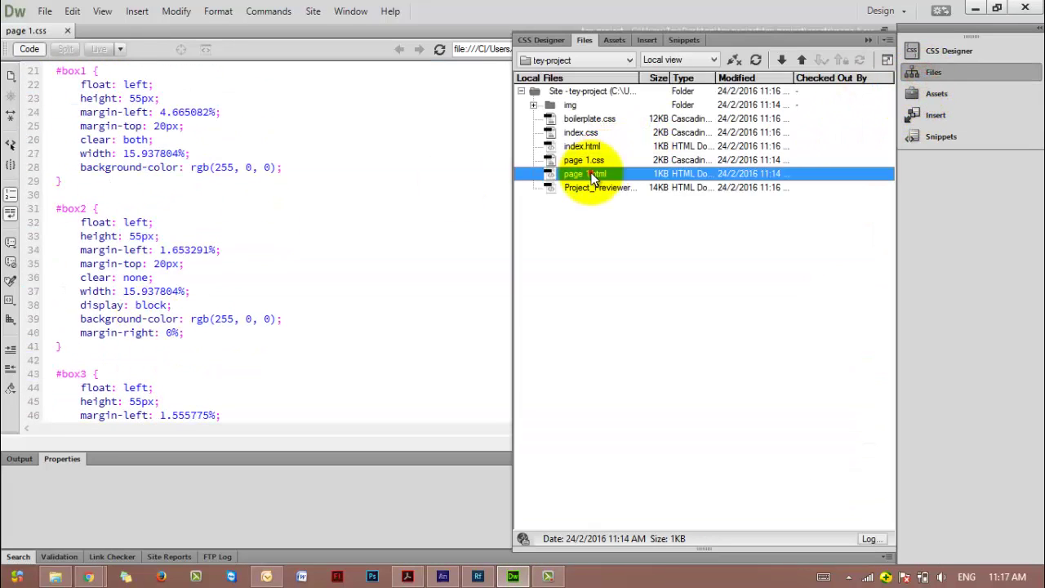
{"action": "left_click", "coordinate": [591, 161]}
{"action": "left_click", "coordinate": [591, 149]}
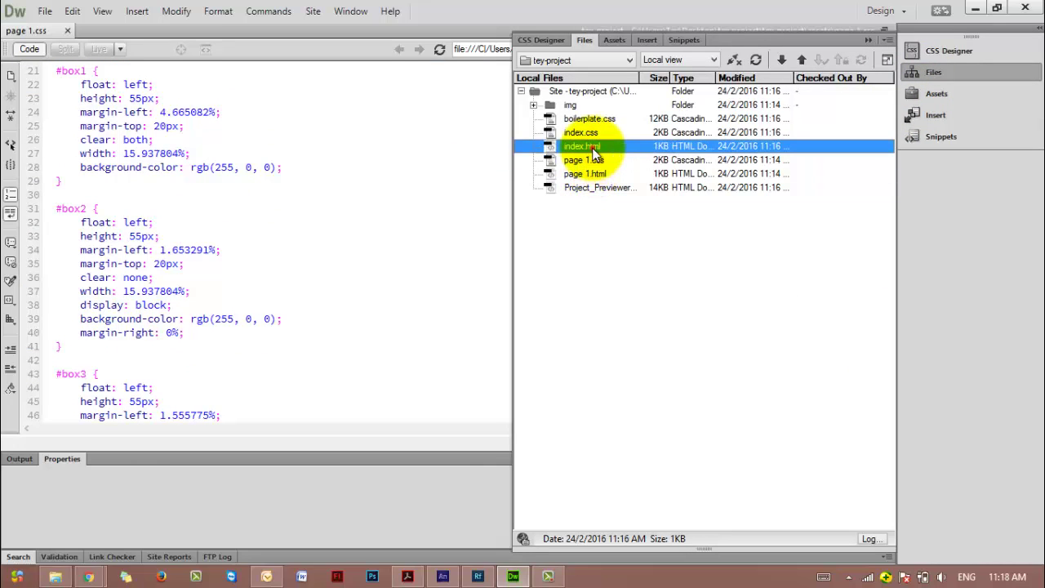
{"action": "left_click", "coordinate": [591, 134]}
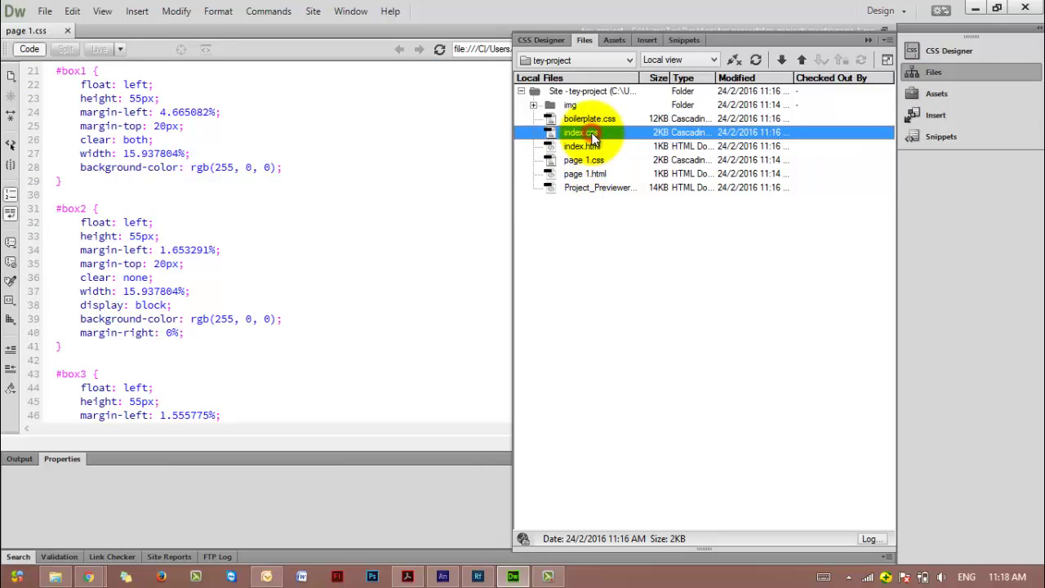
{"action": "left_click", "coordinate": [581, 118]}
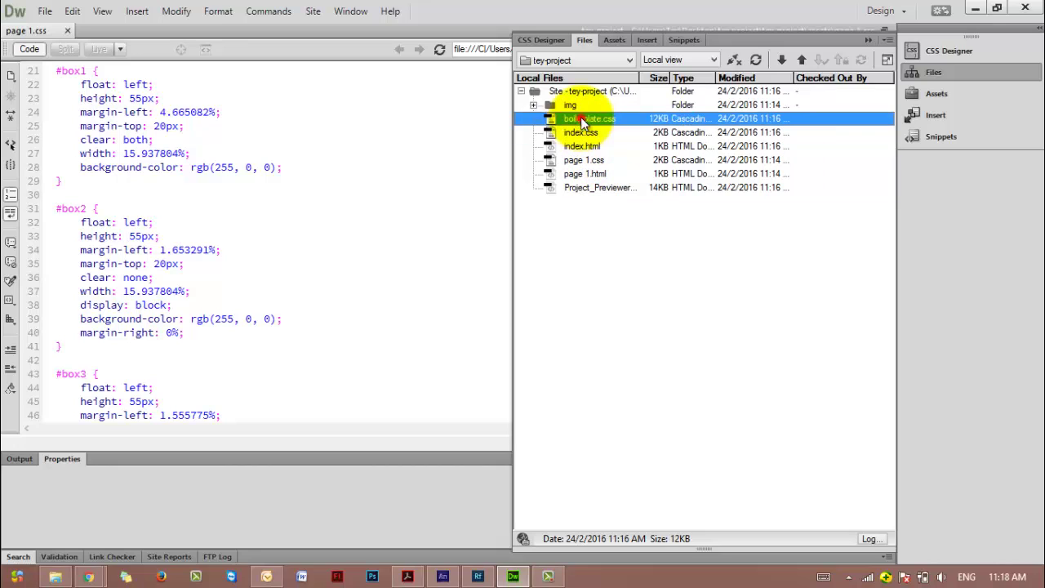
{"action": "left_click", "coordinate": [536, 106]}
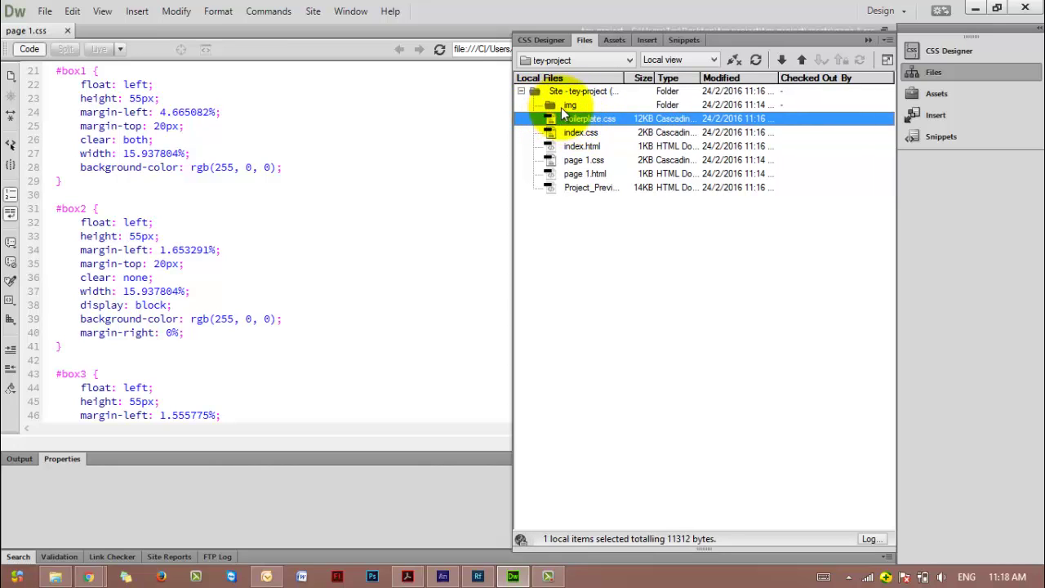
{"action": "left_click", "coordinate": [561, 107]}
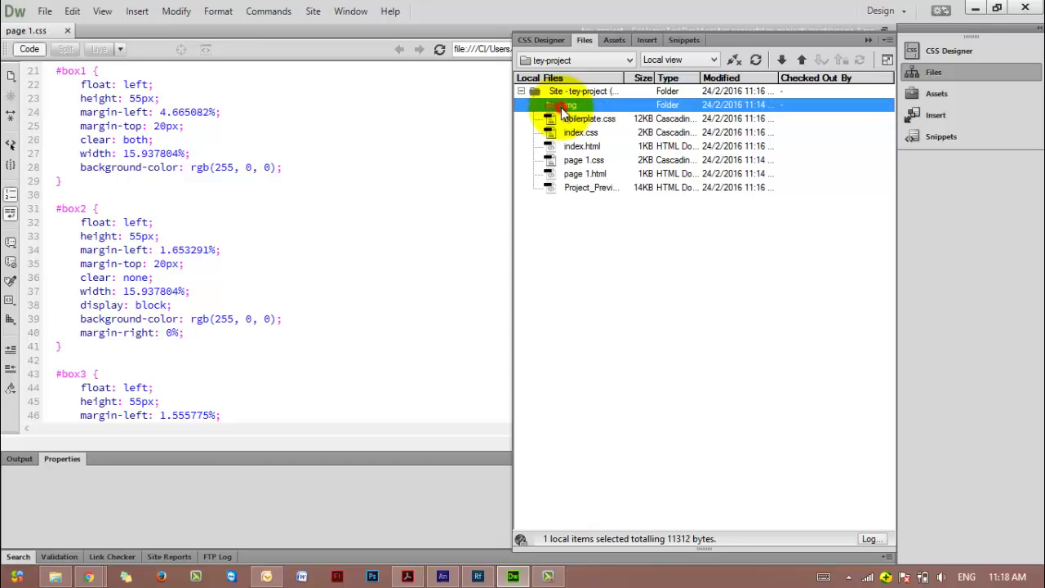
{"action": "left_click", "coordinate": [869, 41]}
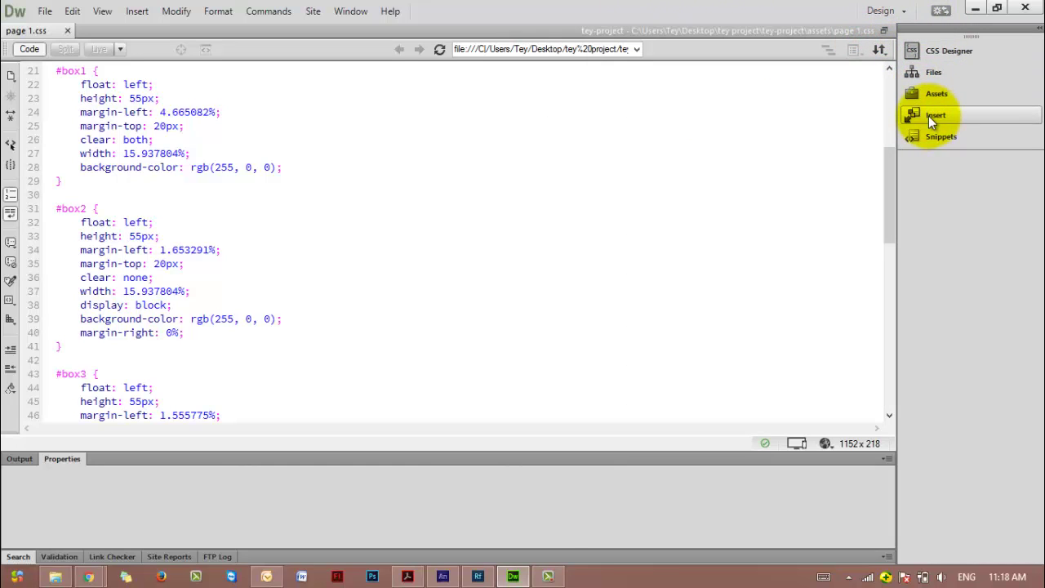
Open index.html from the site files and look over its page layout in the live view
{"action": "left_click", "coordinate": [936, 71]}
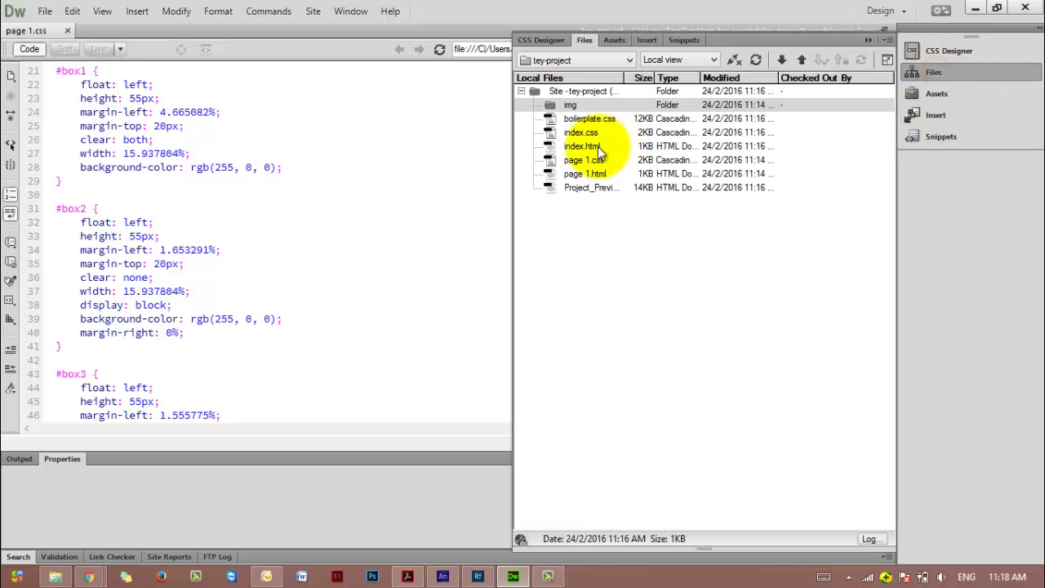
{"action": "double_click", "coordinate": [582, 146]}
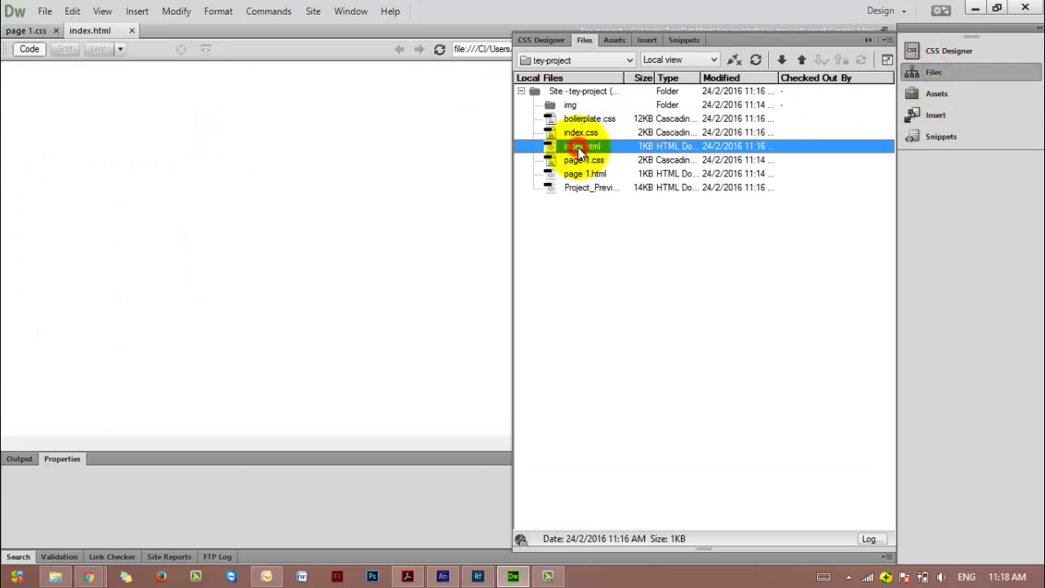
{"action": "left_click", "coordinate": [868, 41]}
{"action": "left_click_drag", "start_coordinate": [871, 145], "coordinate": [874, 263]}
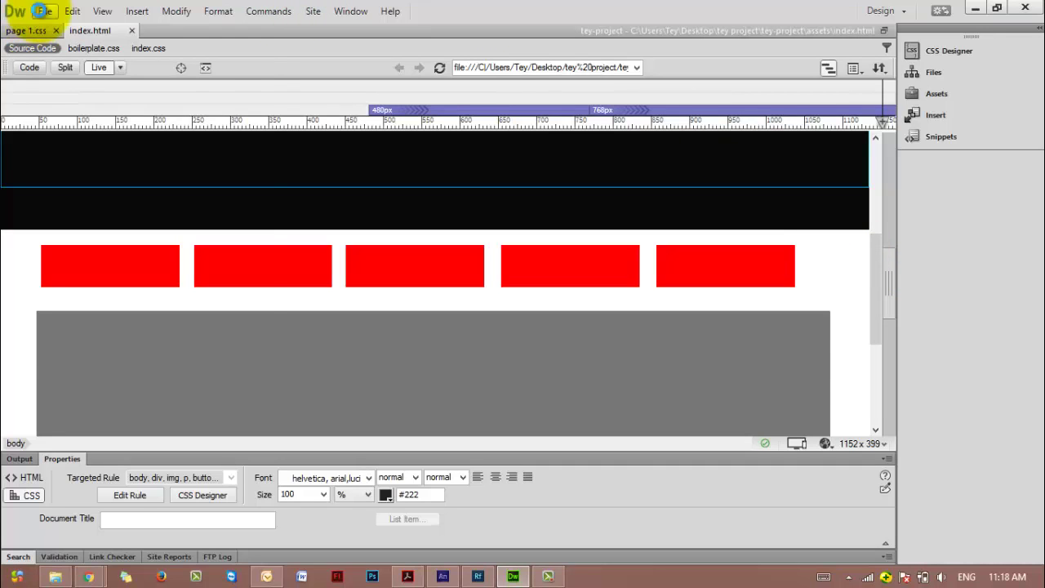
Preview index.html in Google Chrome from Dreamweaver
{"action": "left_click", "coordinate": [41, 11]}
{"action": "mouse_move", "coordinate": [176, 290]}
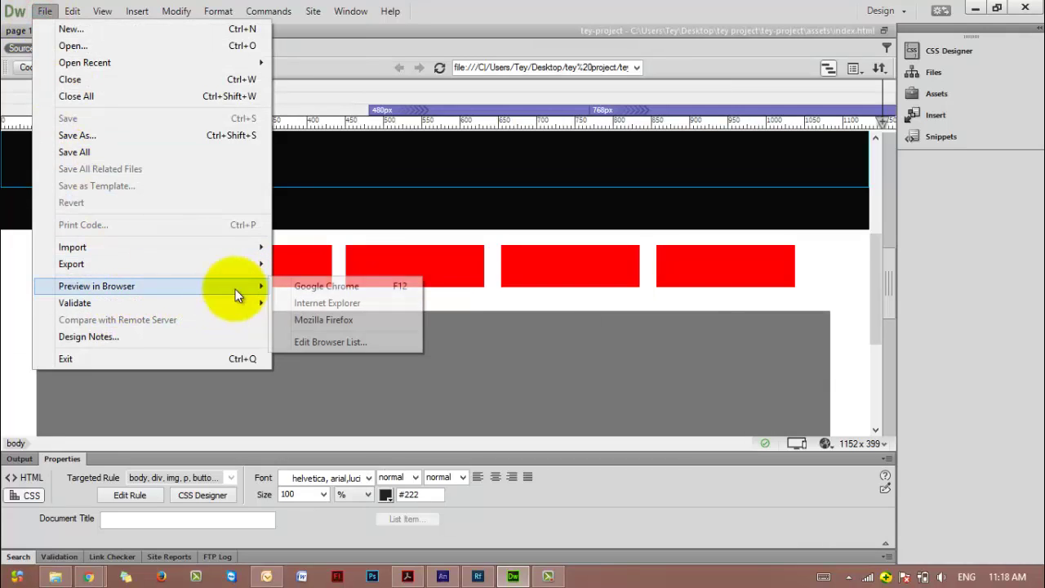
{"action": "left_click", "coordinate": [307, 289]}
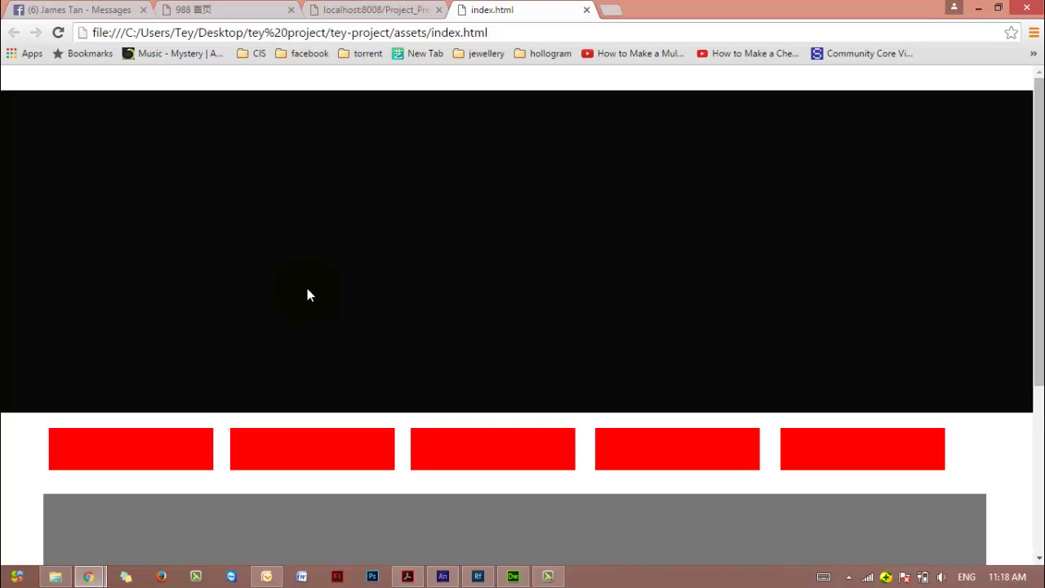
Switch to Dreamweaver and select the large black box div in the live view of index.html
{"action": "left_click", "coordinate": [513, 577]}
{"action": "left_click_drag", "start_coordinate": [871, 264], "coordinate": [867, 163]}
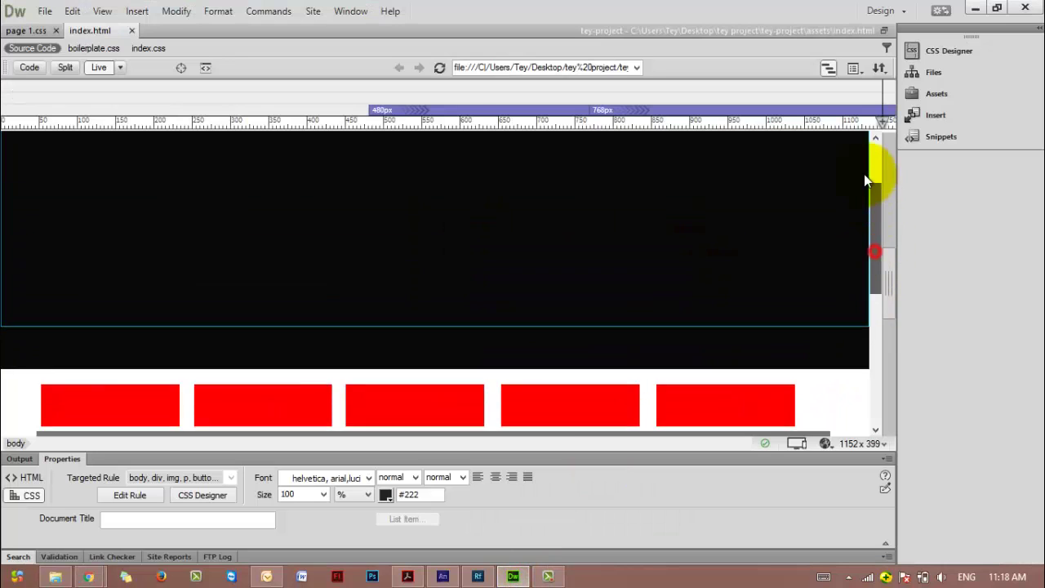
{"action": "left_click", "coordinate": [815, 209]}
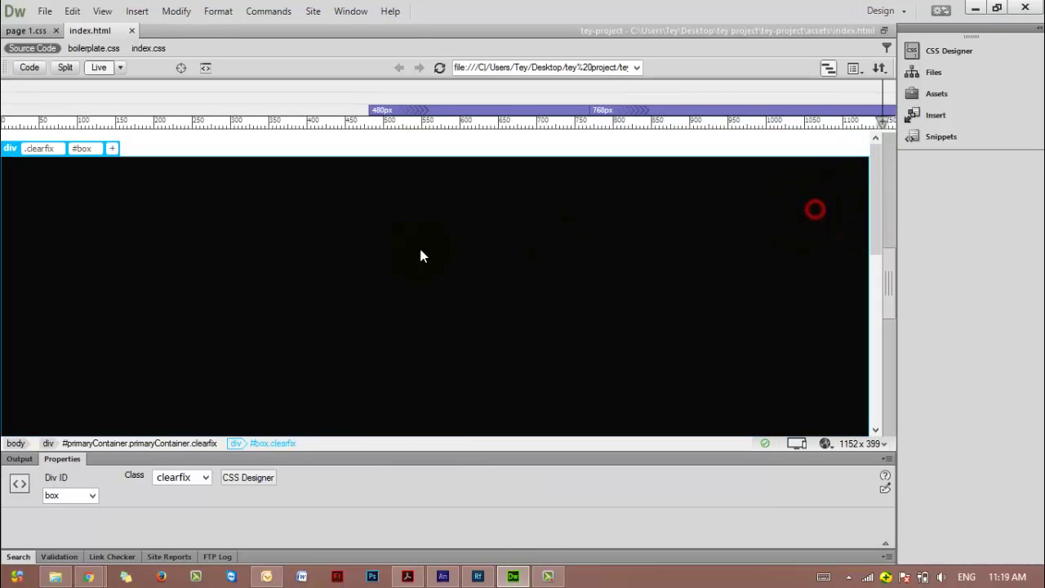
Switch to Edge Animate and set banner3's publish target to Animate Deployment Package instead of Web
{"action": "left_click", "coordinate": [443, 575]}
{"action": "left_click", "coordinate": [13, 25]}
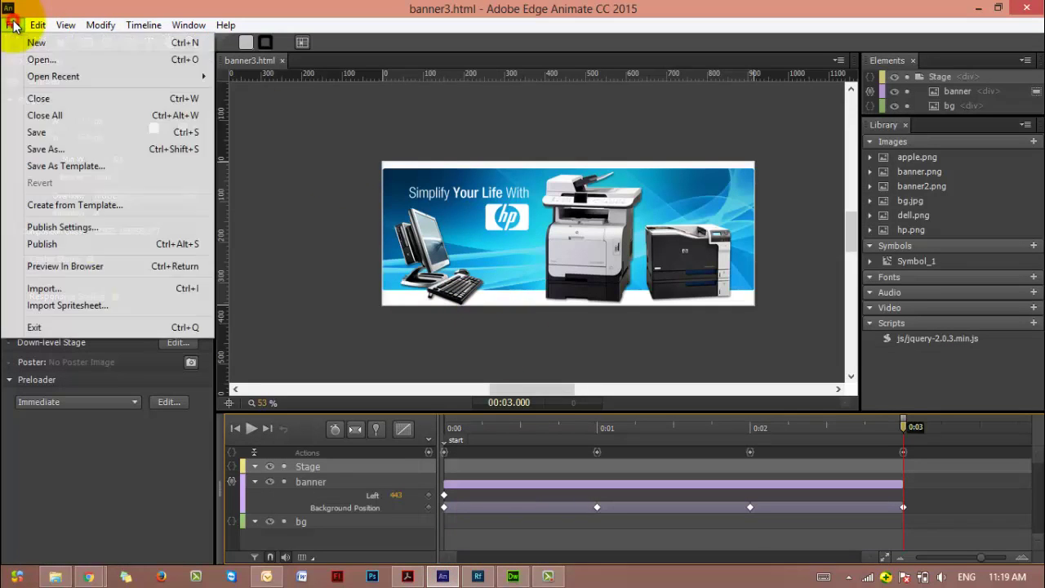
{"action": "left_click", "coordinate": [85, 229]}
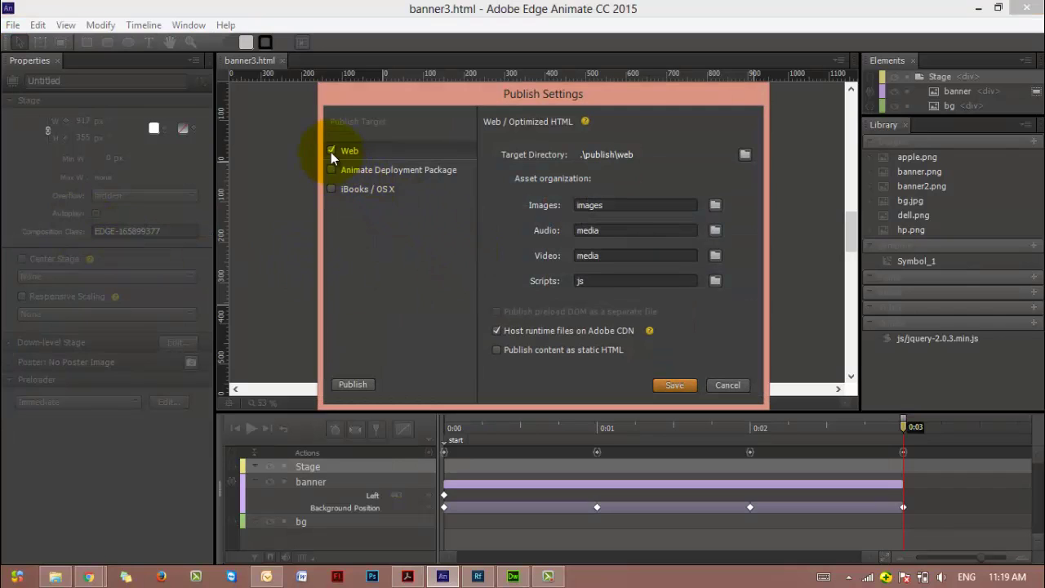
{"action": "left_click", "coordinate": [331, 151]}
{"action": "left_click", "coordinate": [333, 170]}
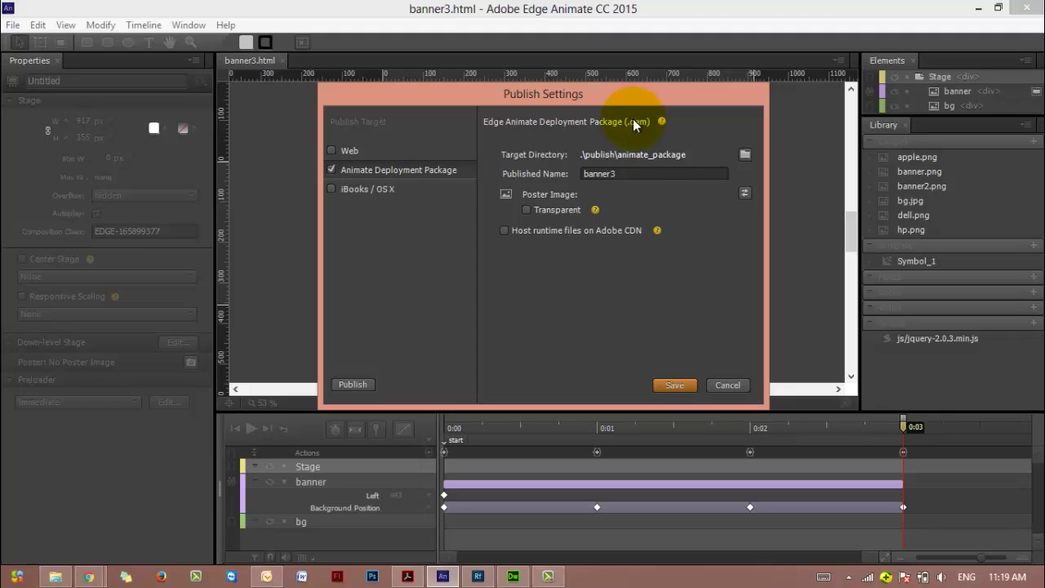
Browse to tey project > tey-project > assets on the Desktop for the deployment package's target directory
{"action": "left_click", "coordinate": [745, 154]}
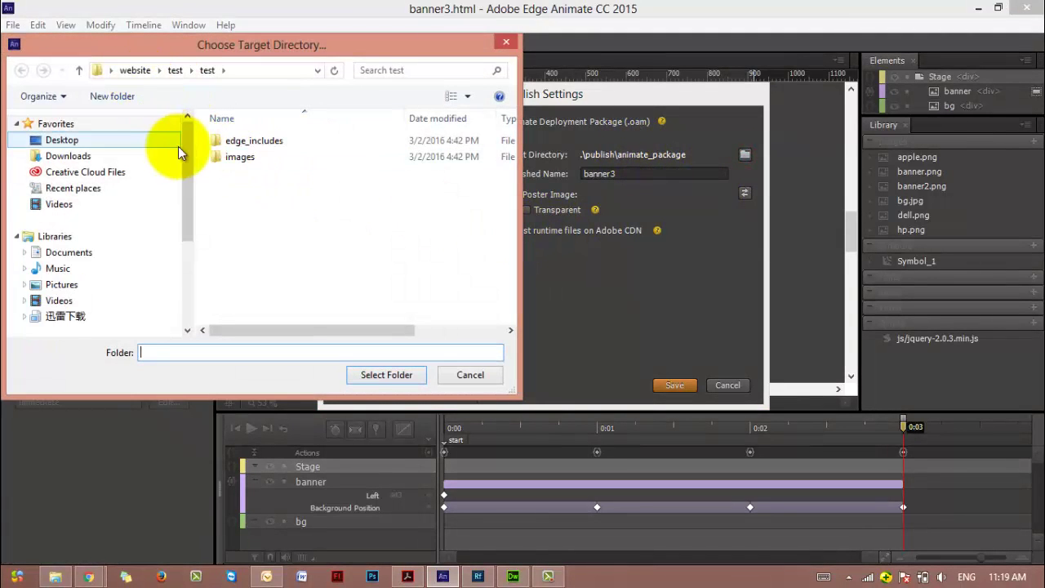
{"action": "left_click", "coordinate": [102, 140]}
{"action": "left_click_drag", "start_coordinate": [511, 141], "coordinate": [512, 288]}
{"action": "double_click", "coordinate": [242, 220]}
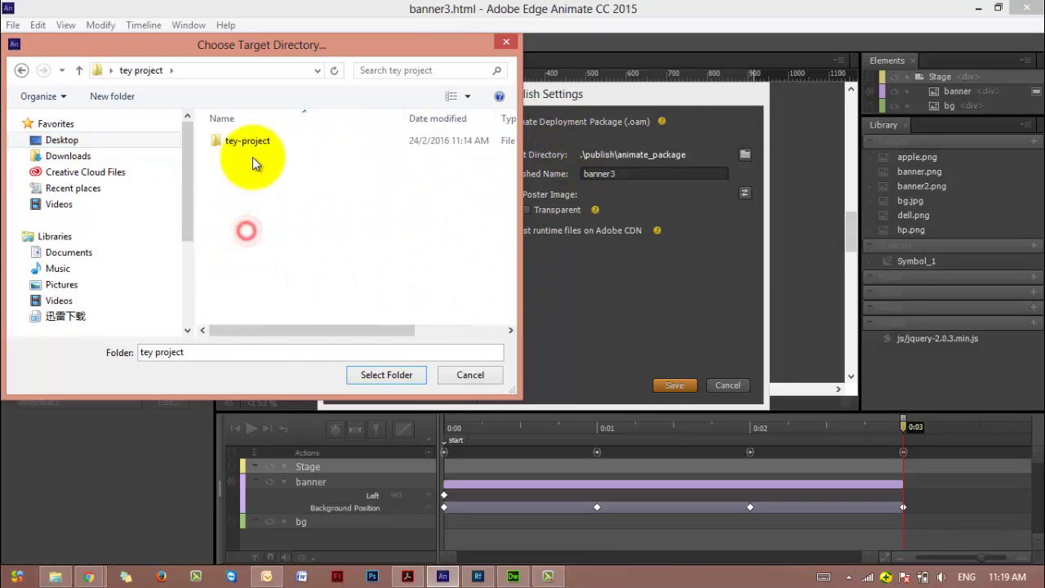
{"action": "left_click", "coordinate": [251, 146]}
{"action": "double_click", "coordinate": [252, 145]}
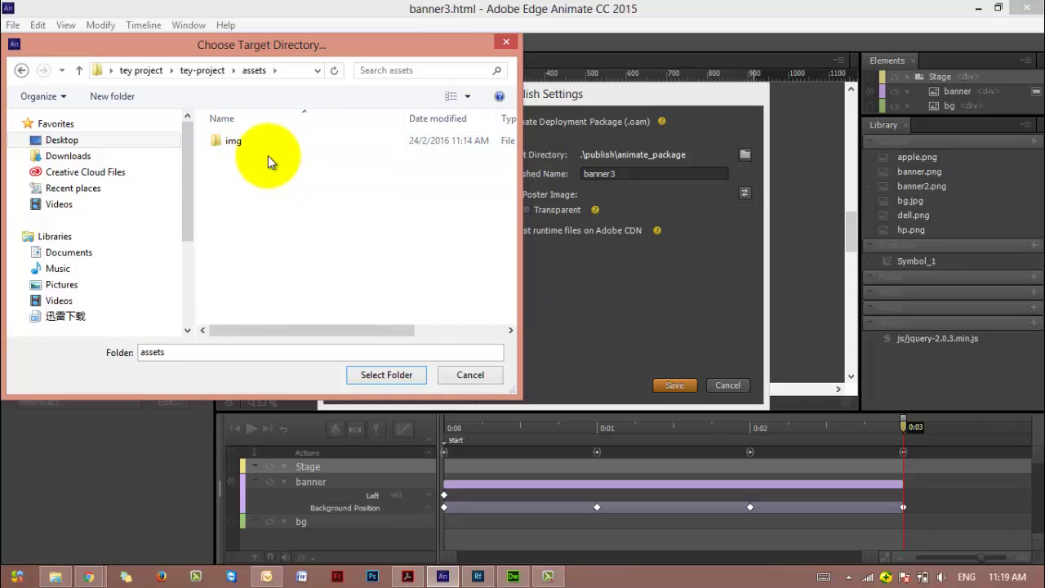
{"action": "left_click", "coordinate": [246, 139]}
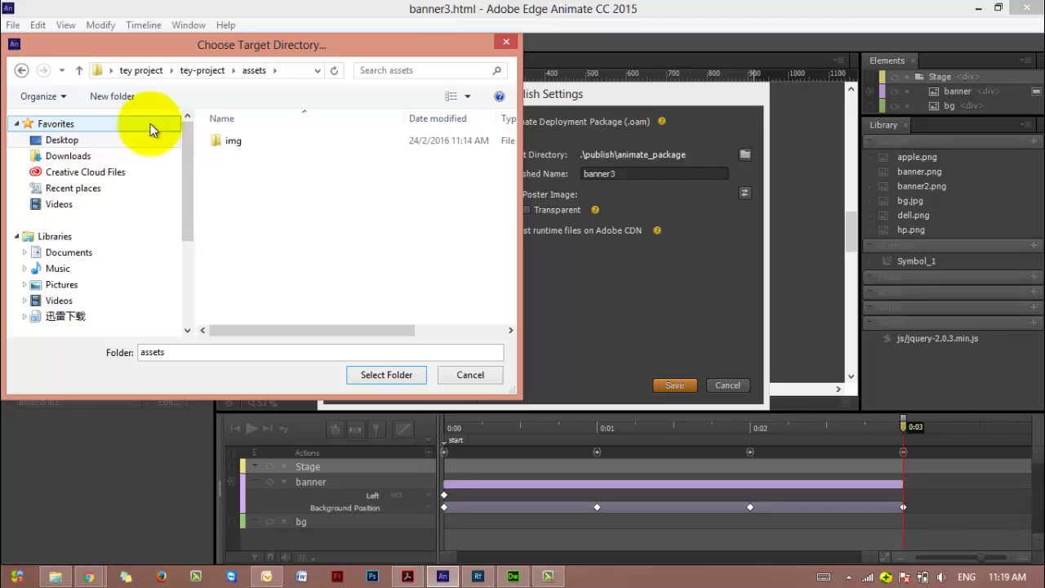
Create a folder named animate inside assets and choose it as the package's target directory
{"action": "left_click", "coordinate": [123, 97]}
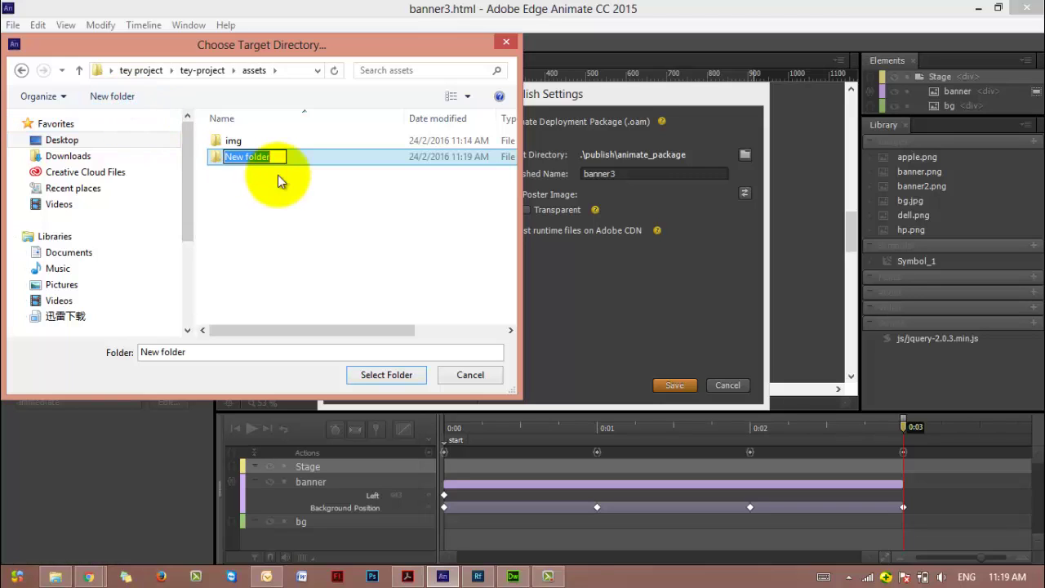
{"action": "type", "text": "animate"}
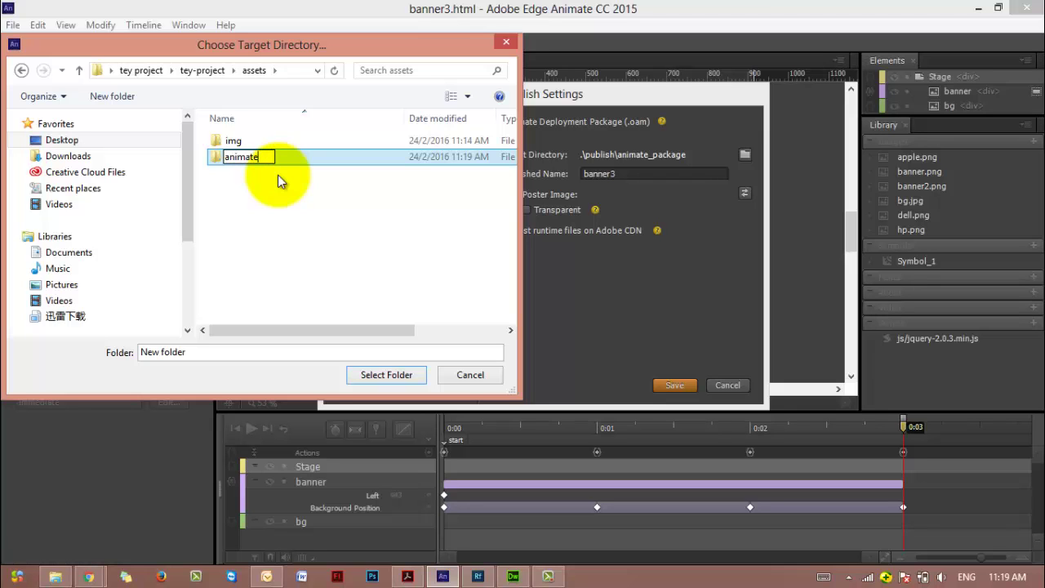
{"action": "left_click", "coordinate": [278, 175]}
{"action": "left_click", "coordinate": [245, 142]}
{"action": "double_click", "coordinate": [245, 142]}
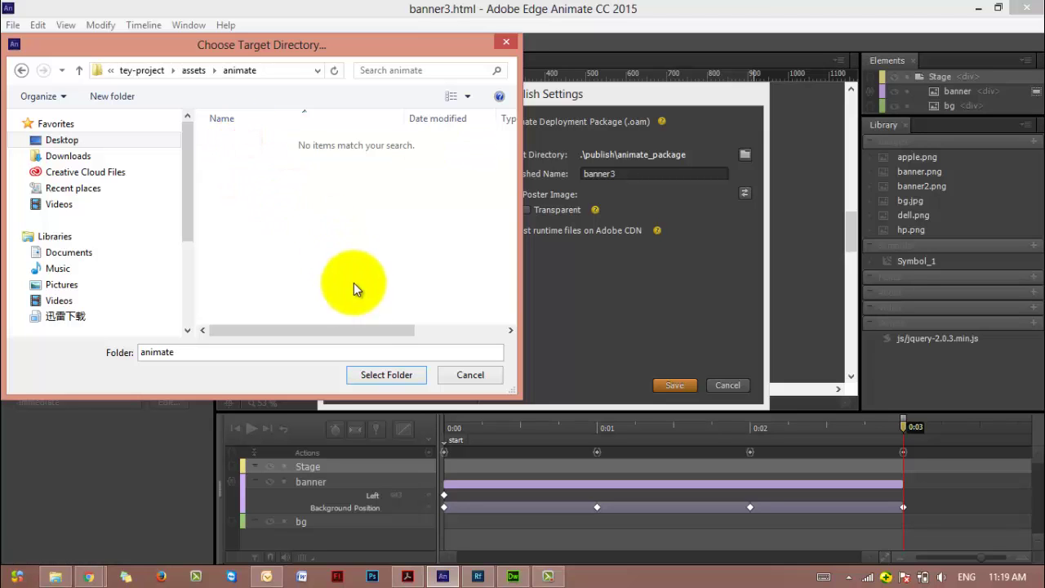
{"action": "left_click", "coordinate": [383, 376]}
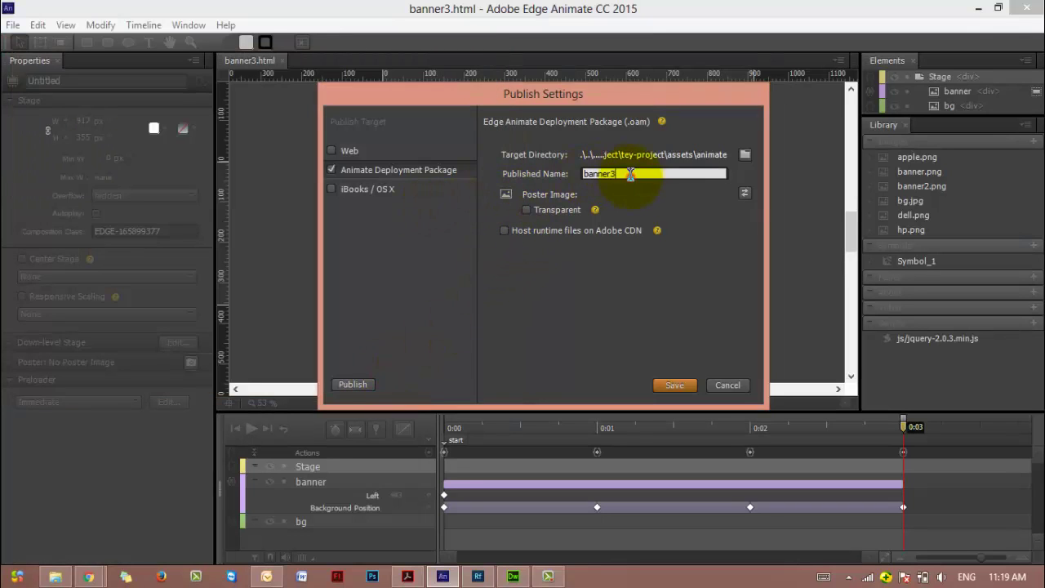
Save the publish settings with banner3 as the published name and publish the animation
{"action": "double_click", "coordinate": [604, 173]}
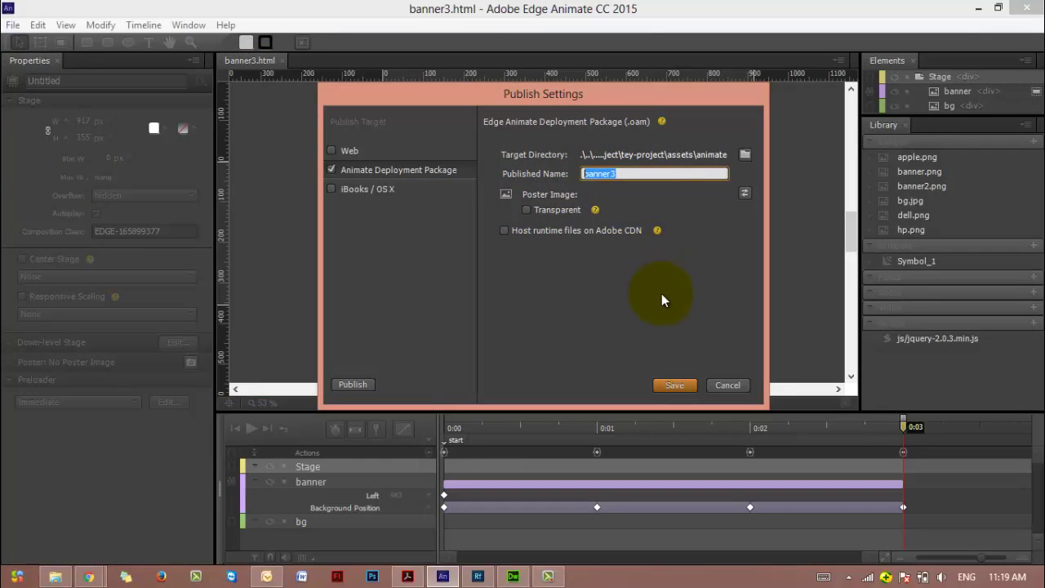
{"action": "left_click", "coordinate": [677, 385]}
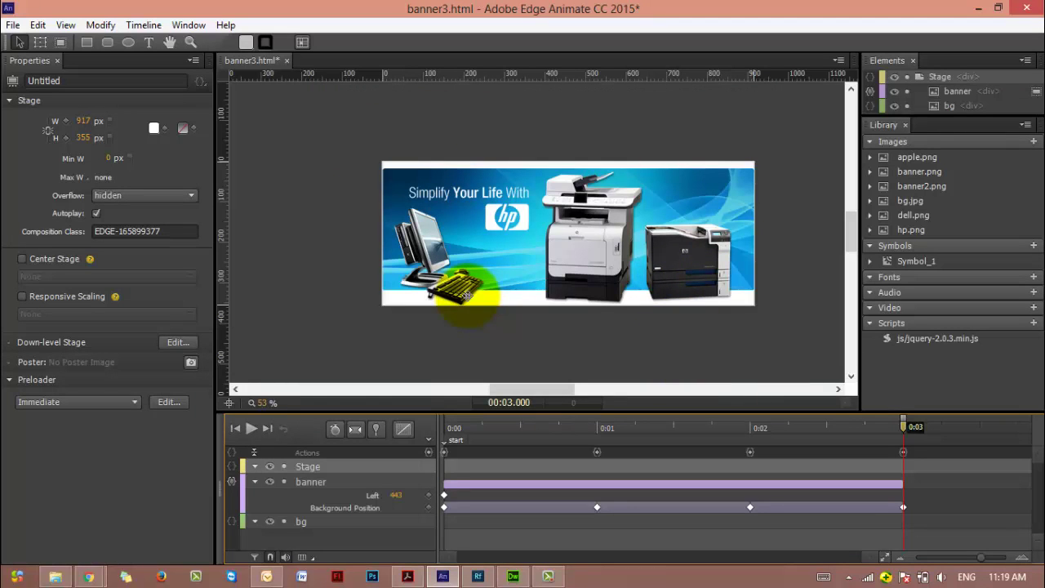
{"action": "left_click", "coordinate": [14, 25]}
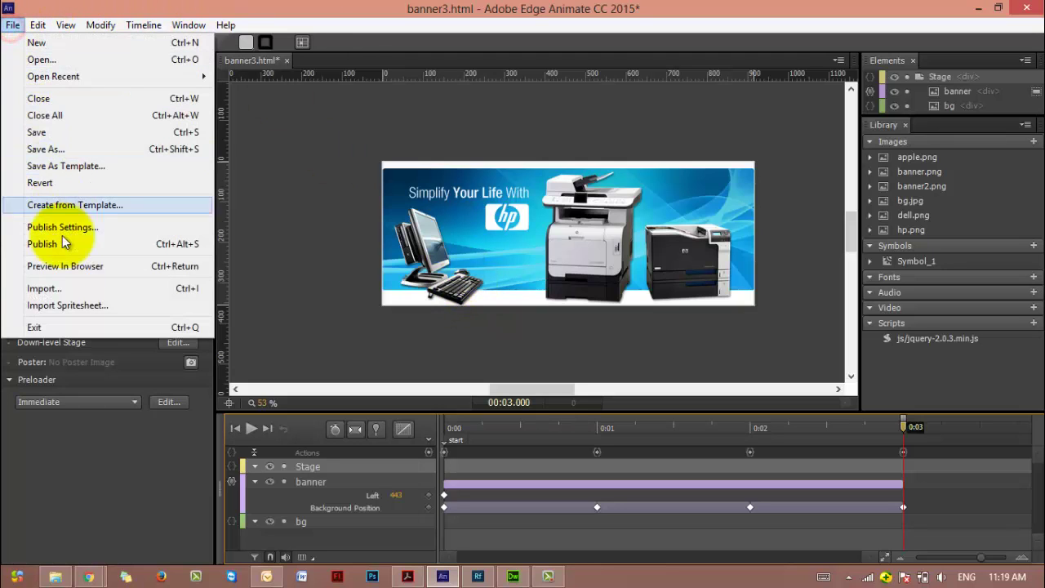
{"action": "left_click", "coordinate": [61, 245]}
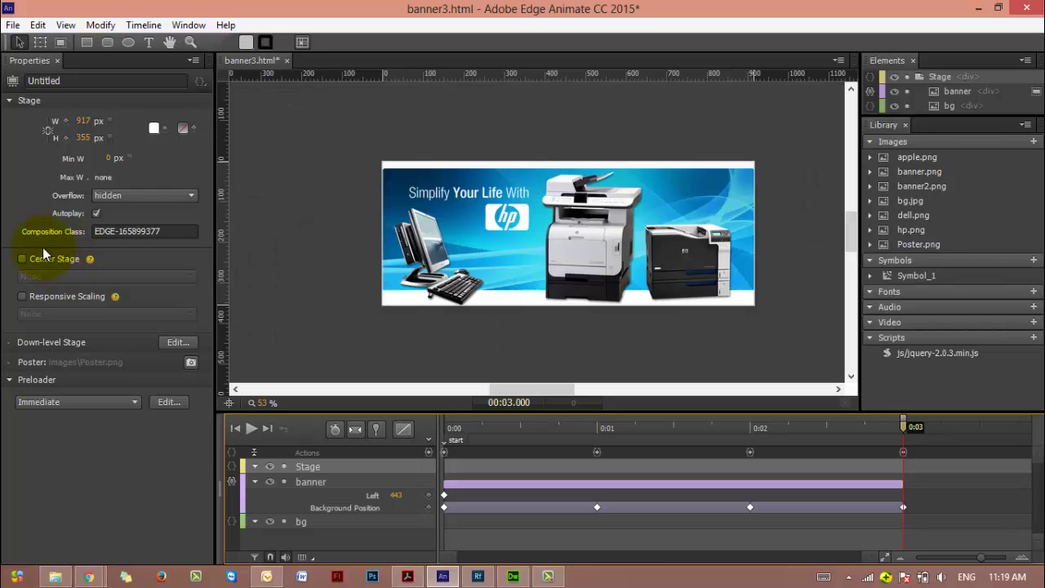
Switch to Dreamweaver, refresh the site files, and check the animate folder for the published banner package
{"action": "left_click", "coordinate": [514, 577]}
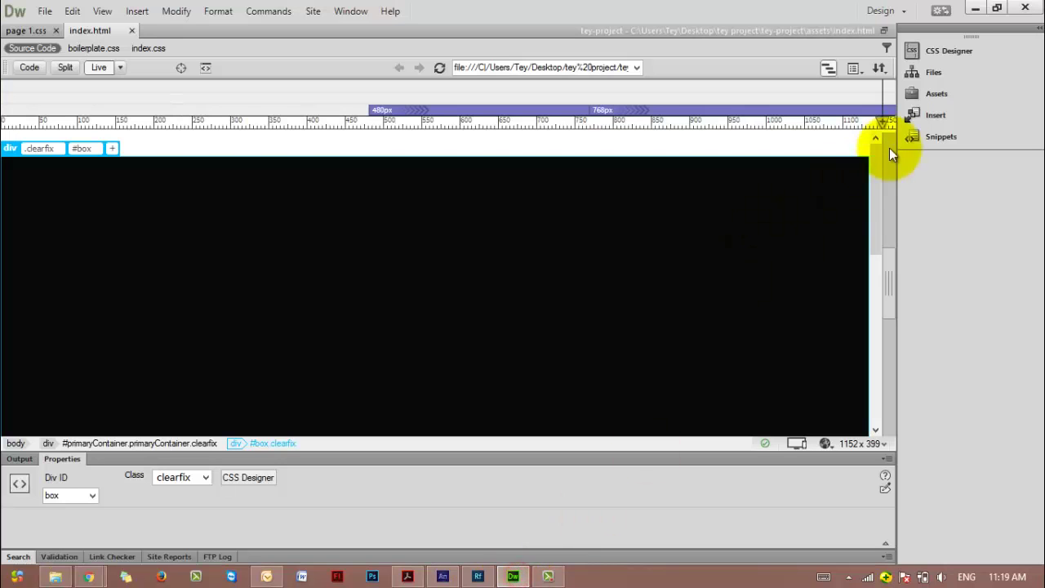
{"action": "left_click", "coordinate": [934, 72]}
{"action": "left_click", "coordinate": [756, 59]}
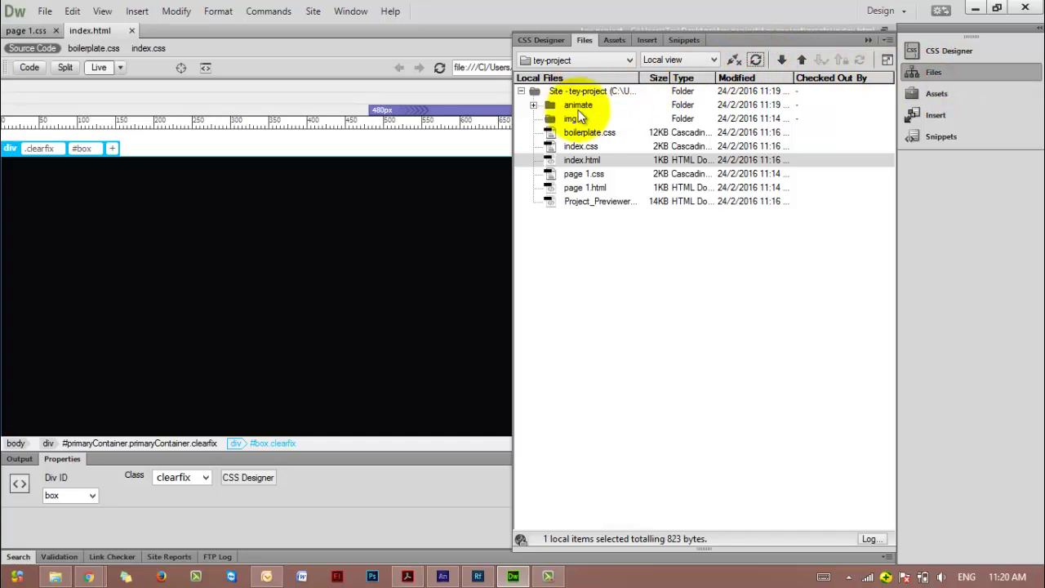
{"action": "left_click", "coordinate": [533, 105]}
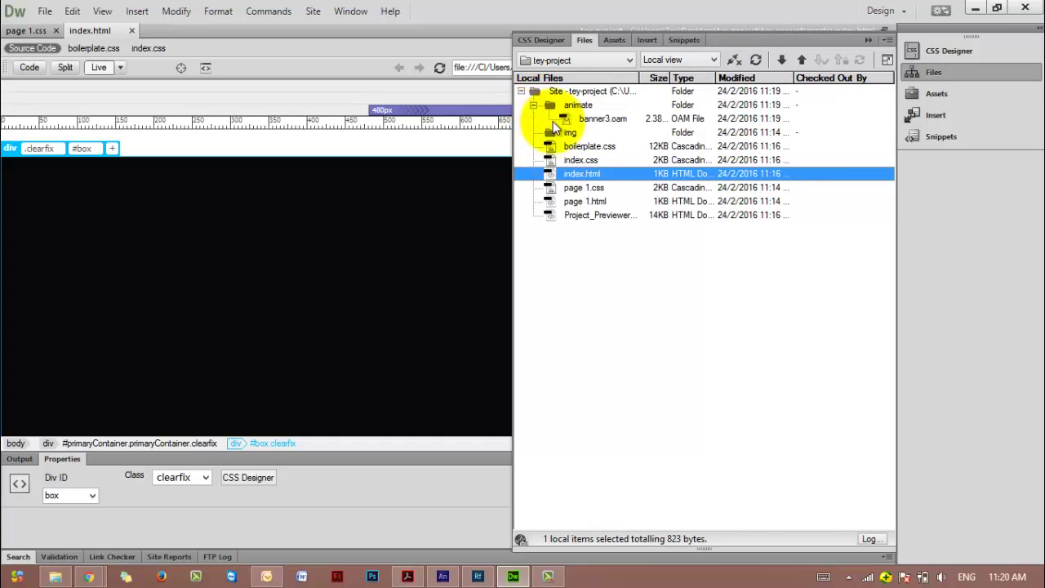
{"action": "left_click", "coordinate": [577, 120]}
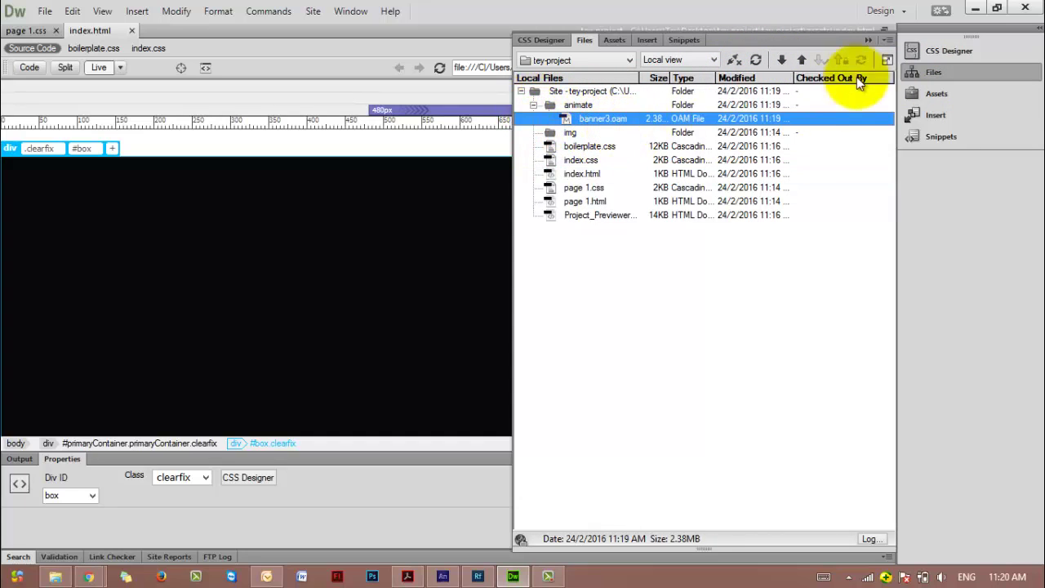
{"action": "left_click", "coordinate": [868, 40]}
{"action": "left_click", "coordinate": [772, 261]}
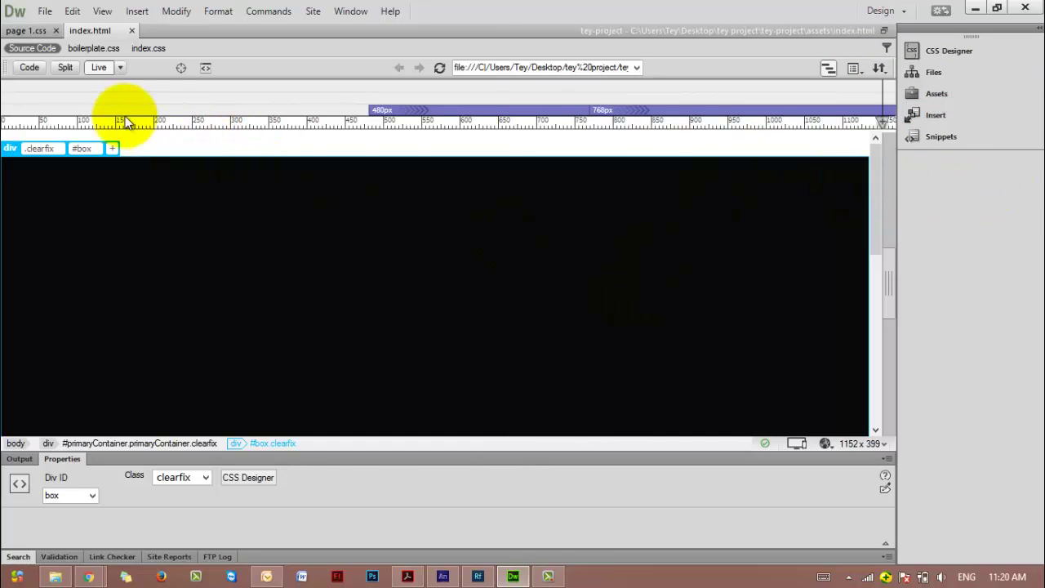
Show index.html in split view and add an empty line inside the box div in the code
{"action": "left_click", "coordinate": [65, 70]}
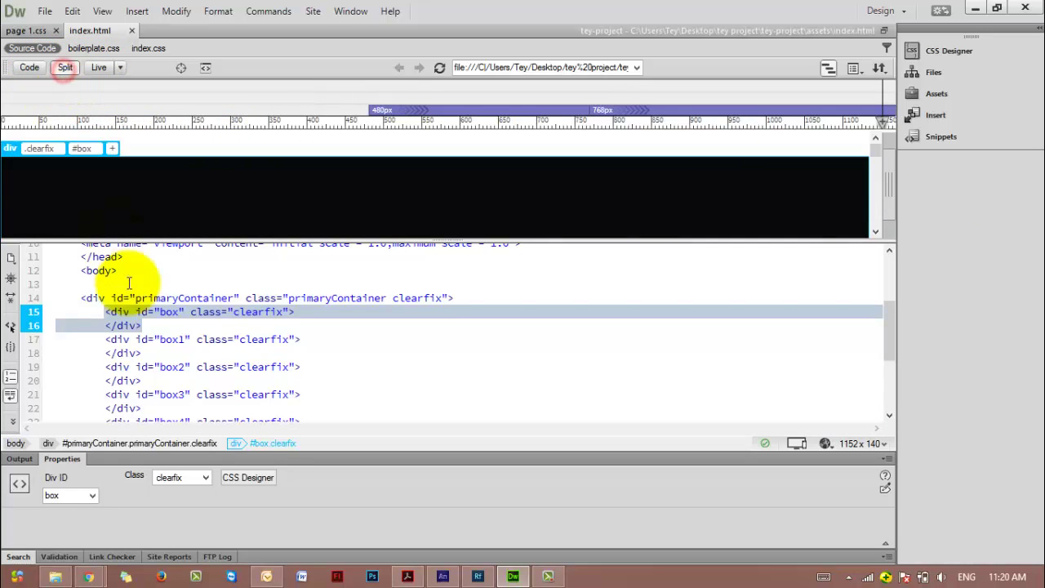
{"action": "left_click", "coordinate": [28, 68]}
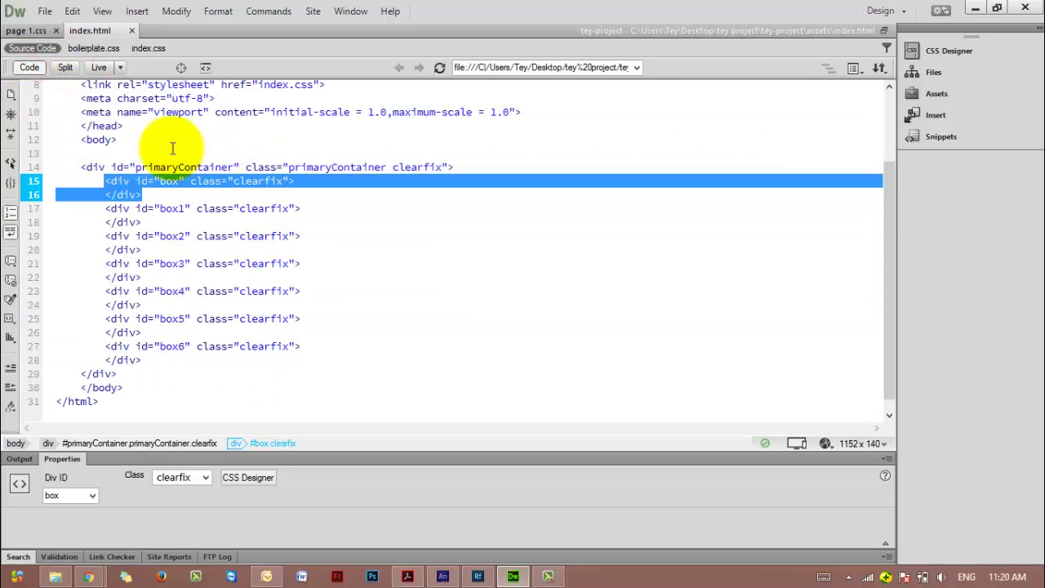
{"action": "left_click", "coordinate": [65, 68]}
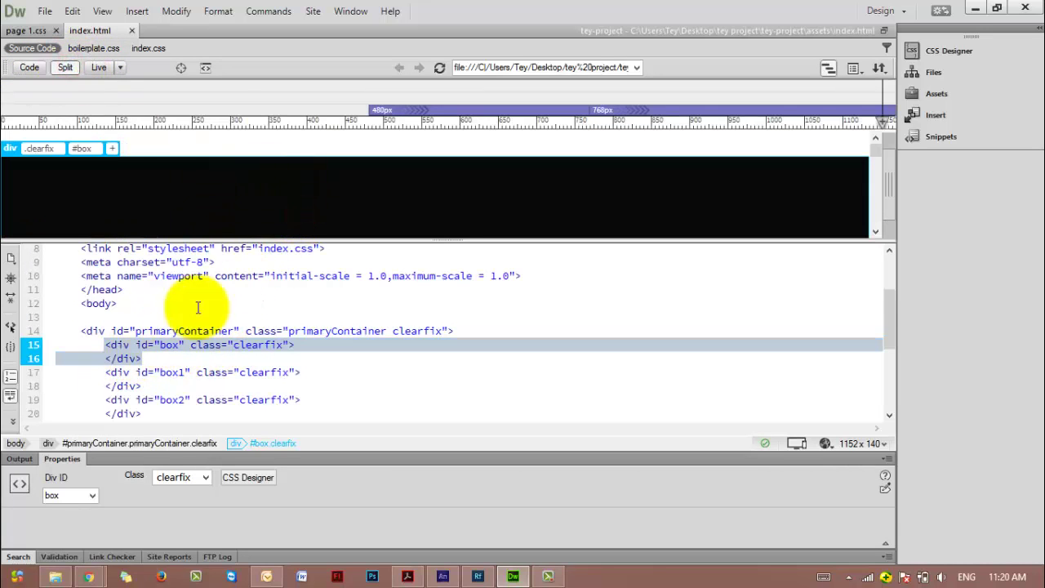
{"action": "left_click", "coordinate": [185, 345]}
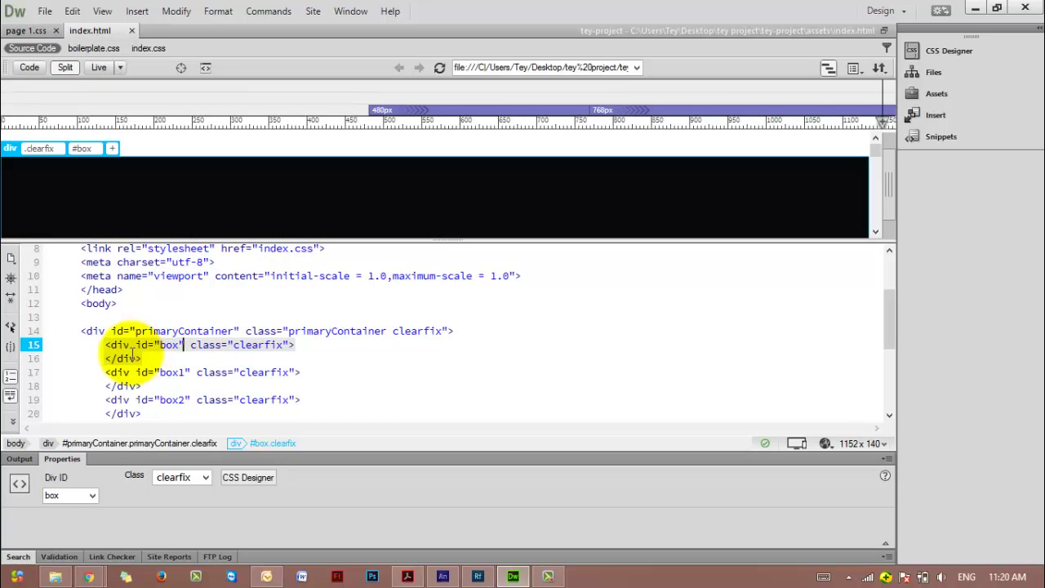
{"action": "left_click_drag", "start_coordinate": [104, 345], "coordinate": [295, 345]}
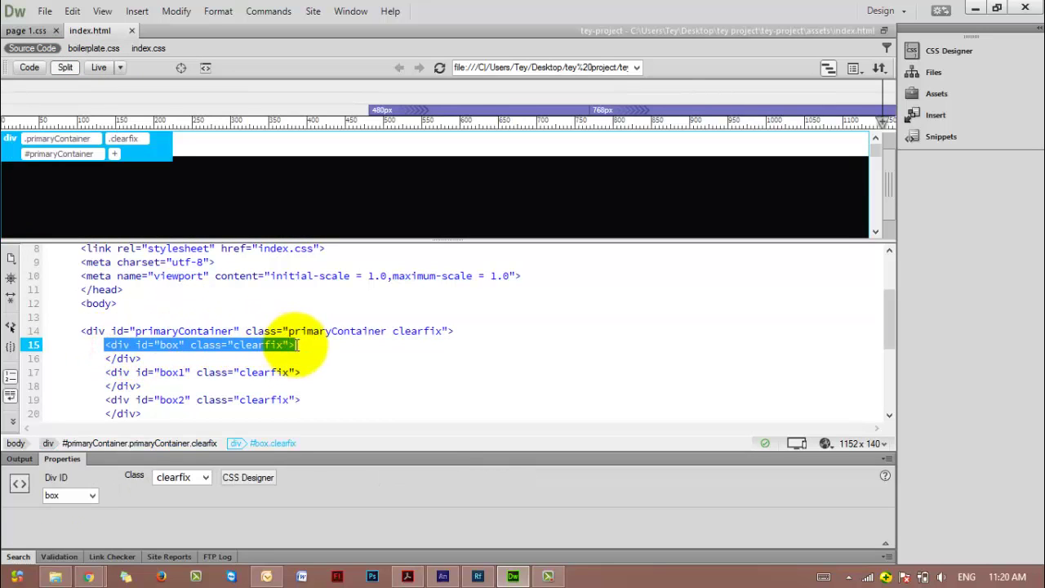
{"action": "left_click", "coordinate": [313, 344]}
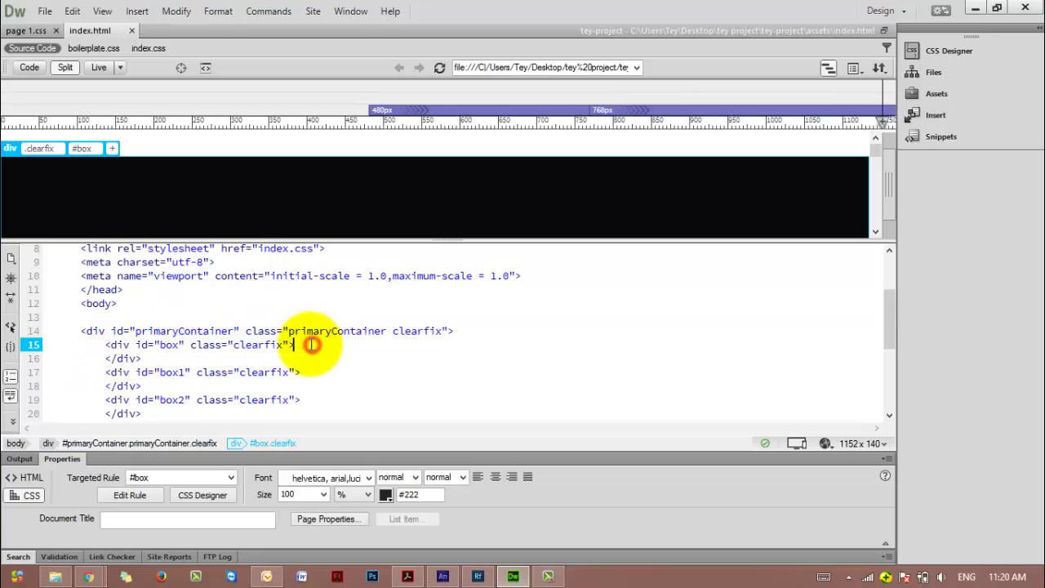
{"action": "key", "text": "Return"}
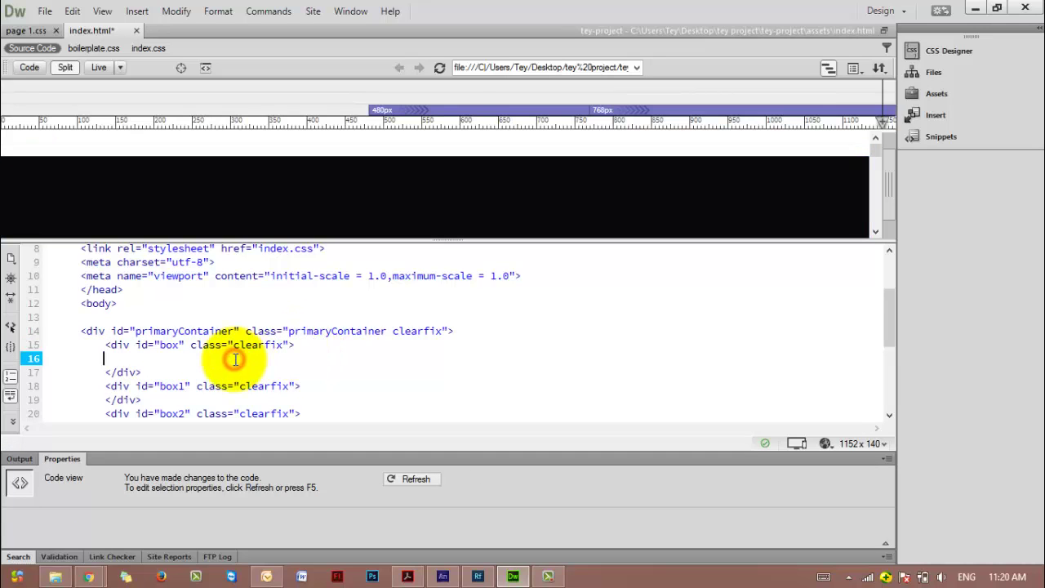
Try the test text "jc sdjh fh d" inside the box div, then delete it from the code
{"action": "type", "text": "jc sdjh fh d"}
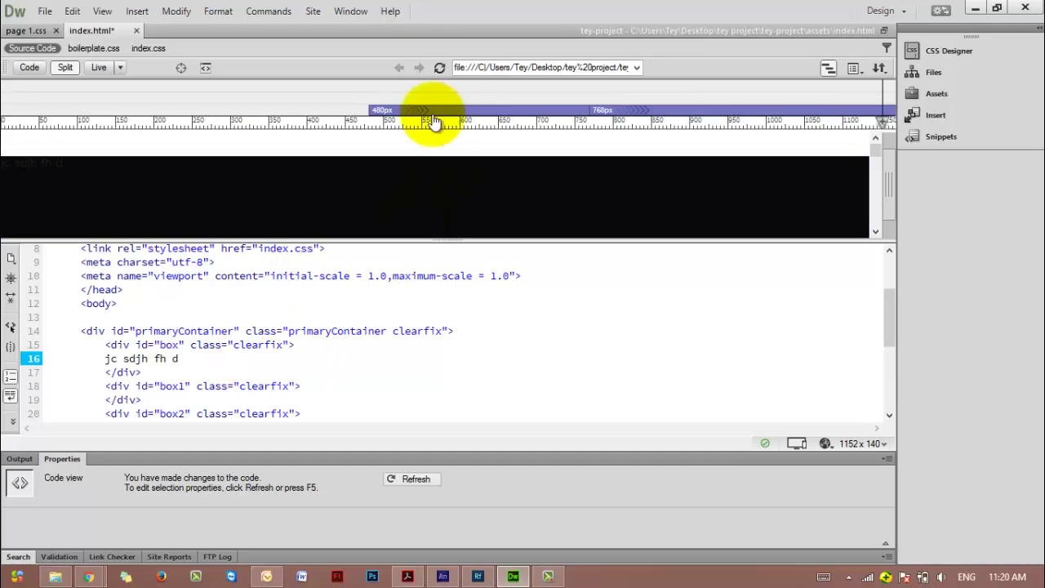
{"action": "left_click", "coordinate": [421, 184]}
{"action": "left_click", "coordinate": [98, 168]}
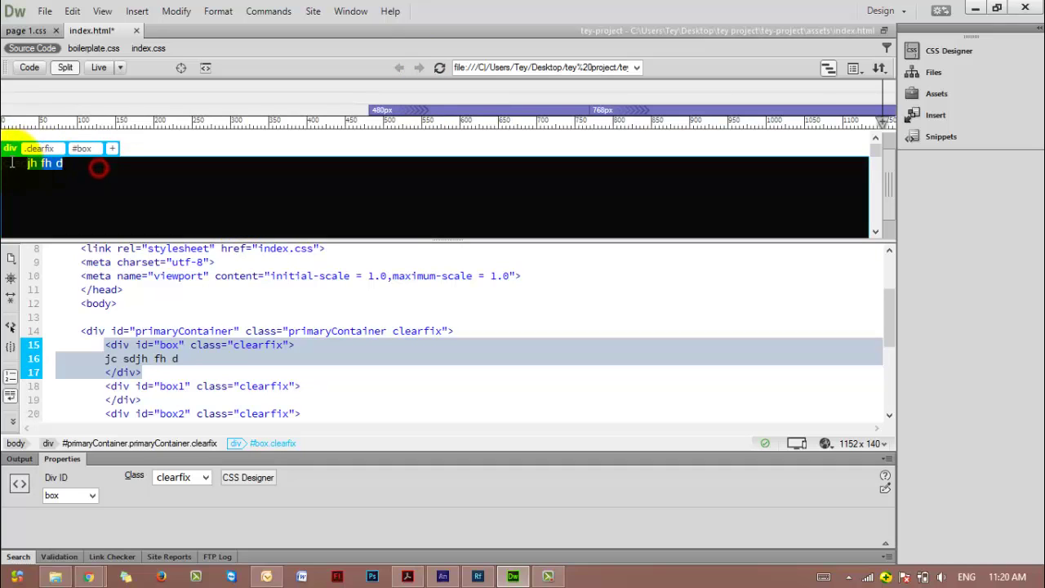
{"action": "left_click_drag", "start_coordinate": [65, 165], "coordinate": [4, 166]}
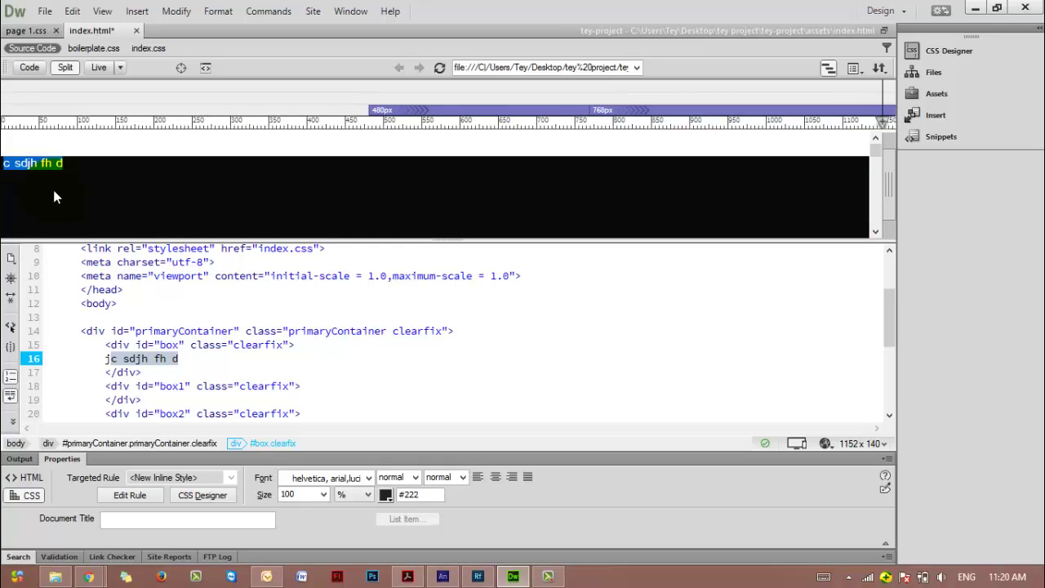
{"action": "left_click_drag", "start_coordinate": [191, 359], "coordinate": [107, 360]}
{"action": "key", "text": "BackSpace"}
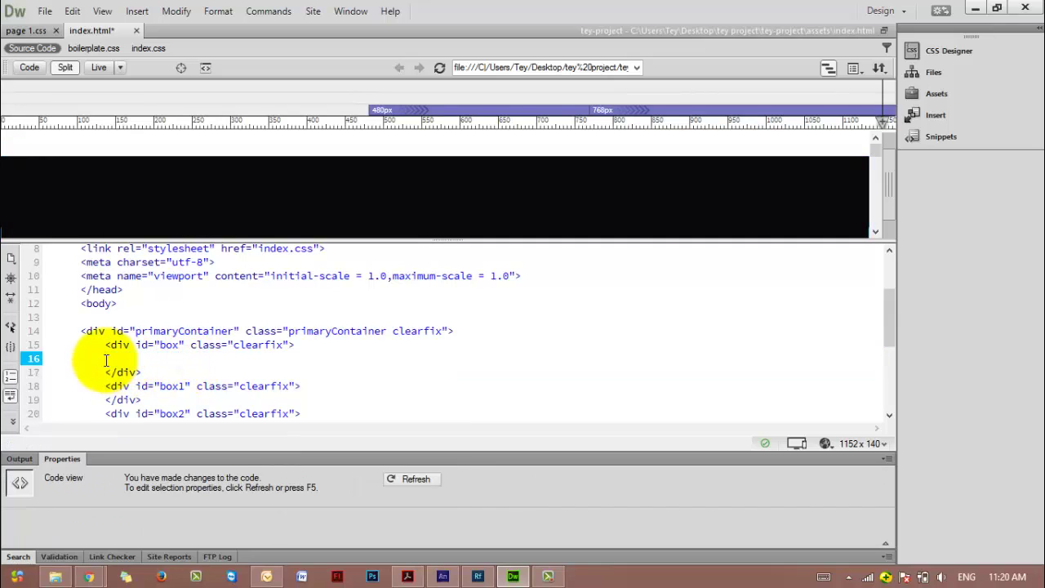
Add two empty lines inside the box1 div in the code of index.html
{"action": "left_click_drag", "start_coordinate": [106, 345], "coordinate": [292, 345]}
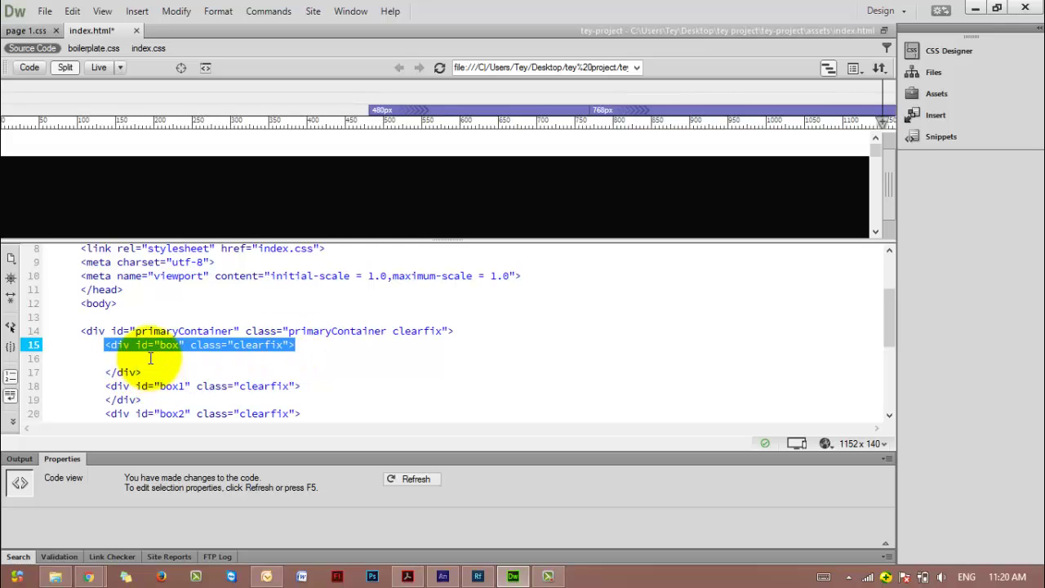
{"action": "left_click", "coordinate": [113, 360]}
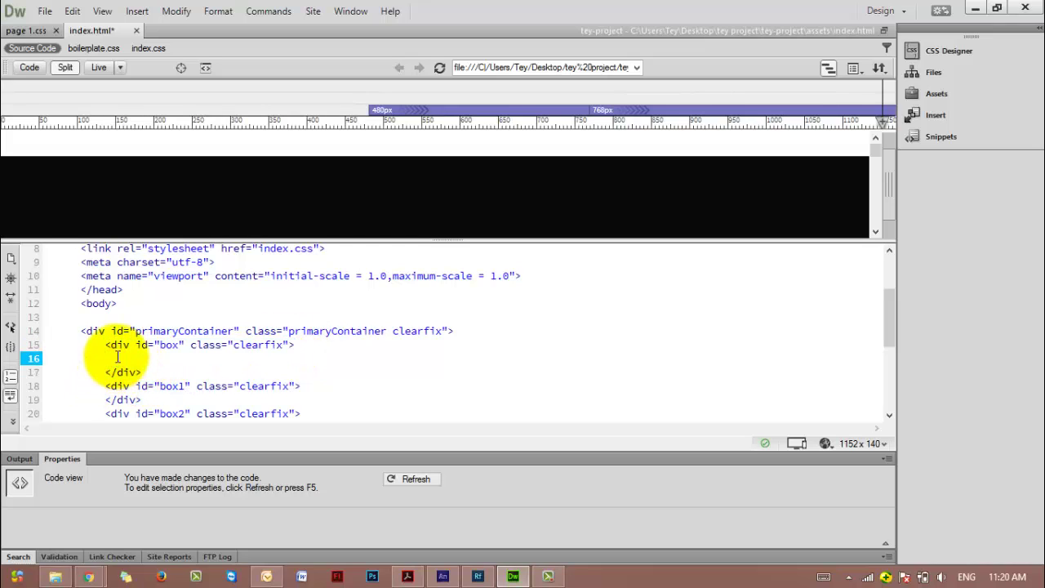
{"action": "triple_click", "coordinate": [112, 347]}
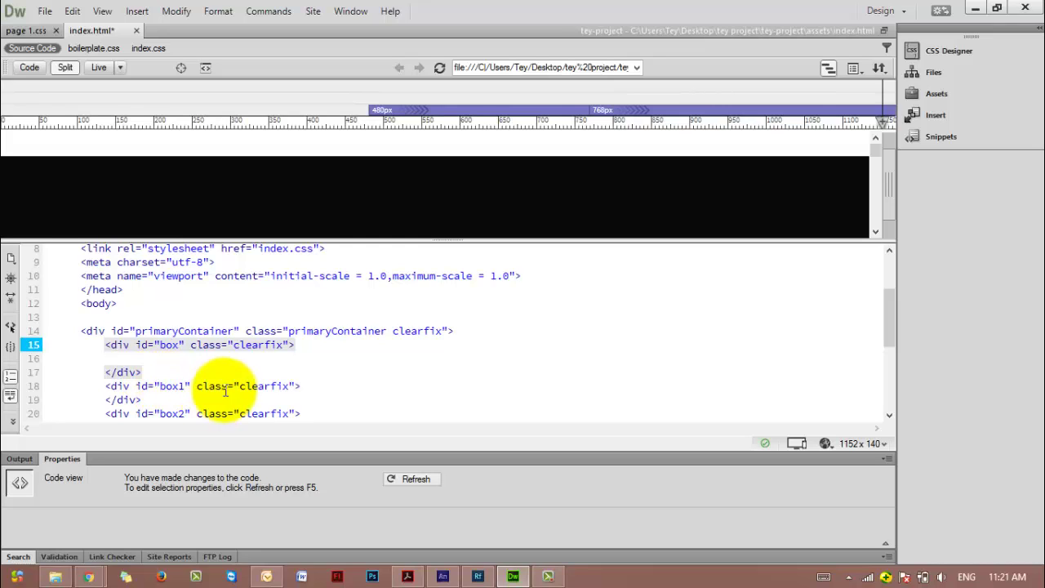
{"action": "left_click", "coordinate": [255, 385]}
{"action": "left_click", "coordinate": [323, 387]}
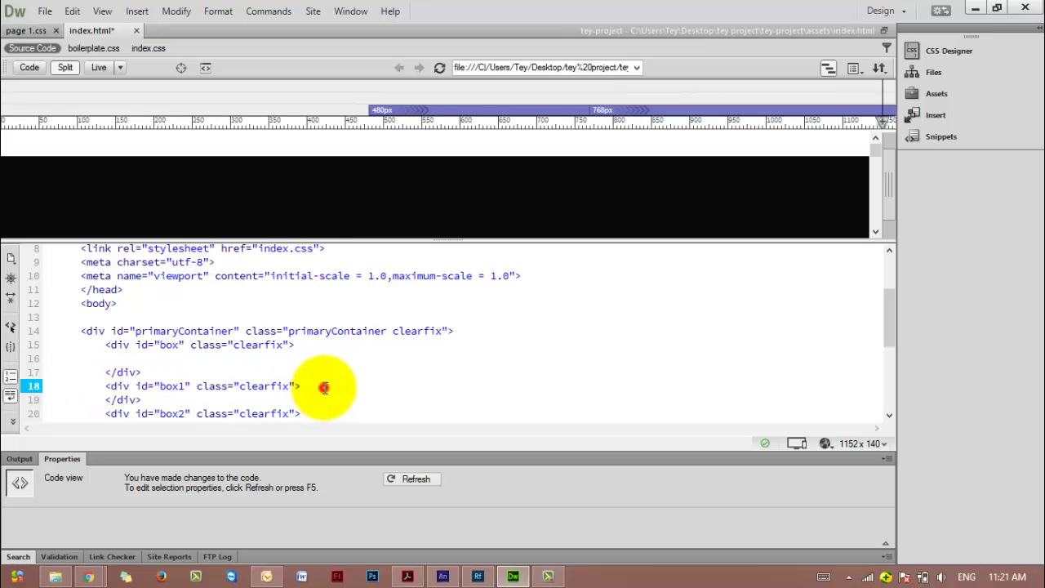
{"action": "key", "text": "Return"}
{"action": "key", "text": "Return"}
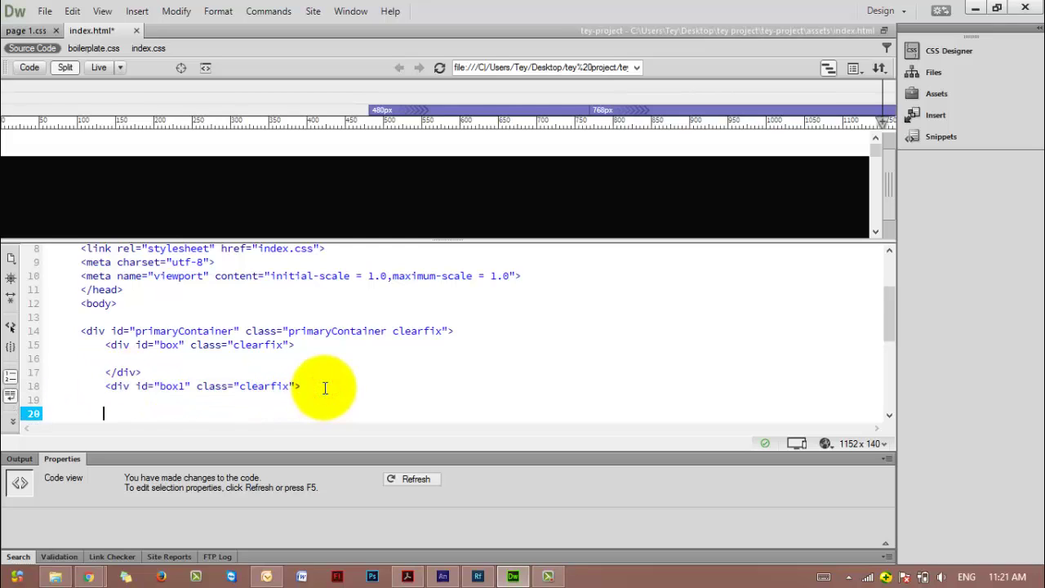
Insert an Edge Animate Composition on the empty line inside the box div, using banner3.oam from the animate folder
{"action": "left_click", "coordinate": [118, 373]}
{"action": "left_click", "coordinate": [129, 357]}
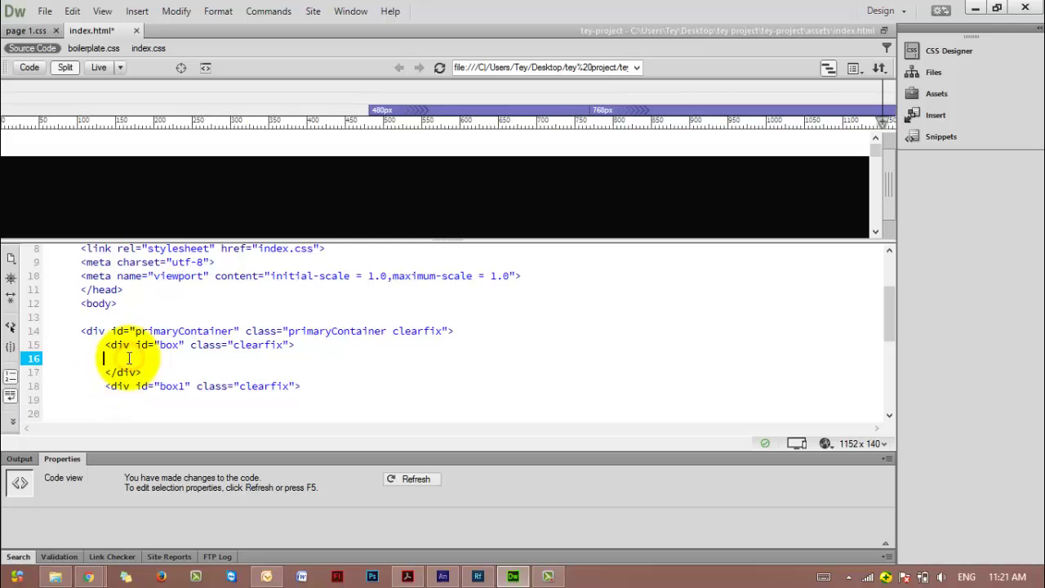
{"action": "left_click", "coordinate": [184, 345]}
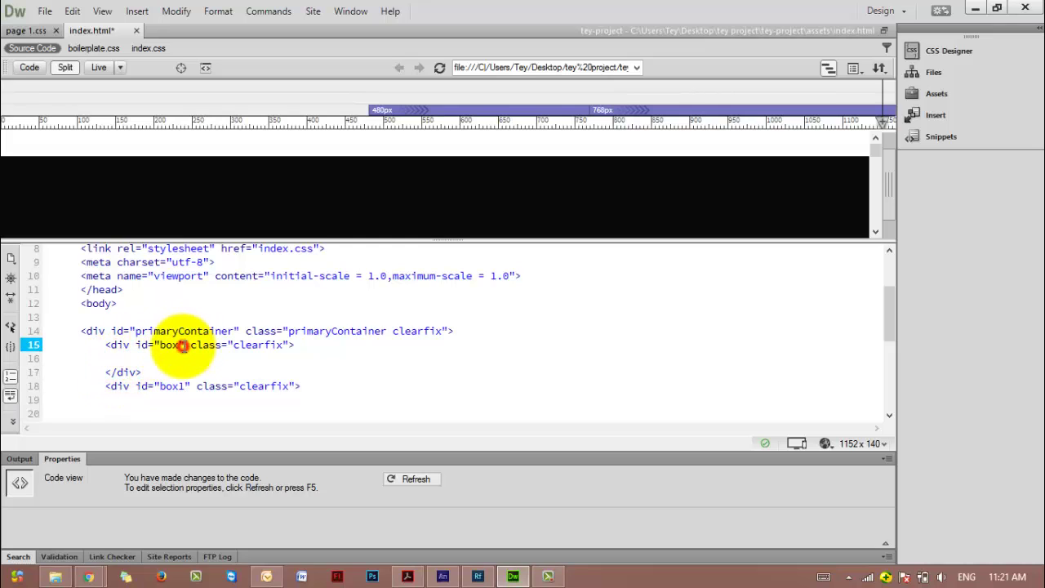
{"action": "left_click", "coordinate": [136, 360]}
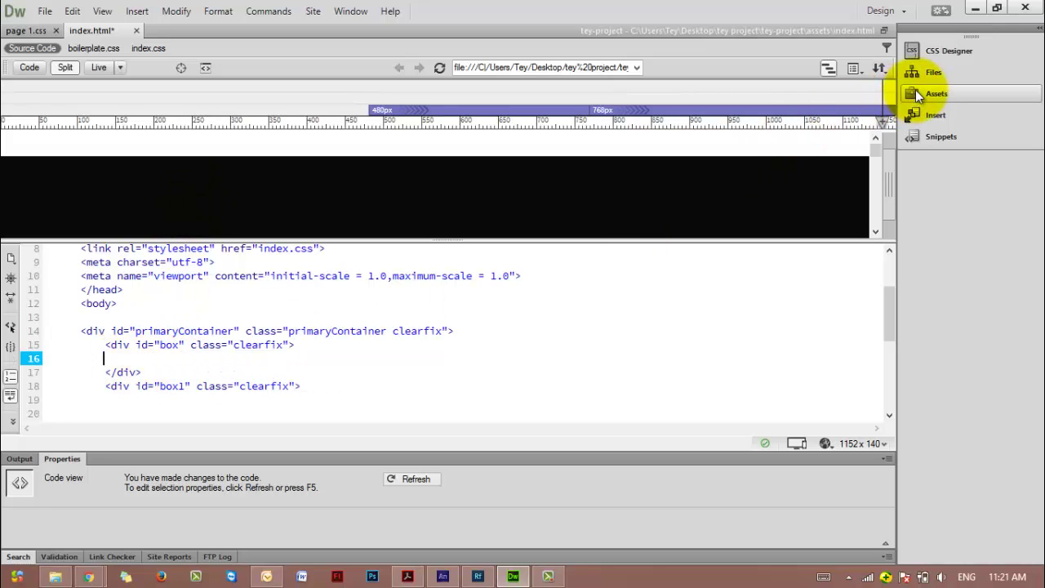
{"action": "left_click", "coordinate": [939, 93]}
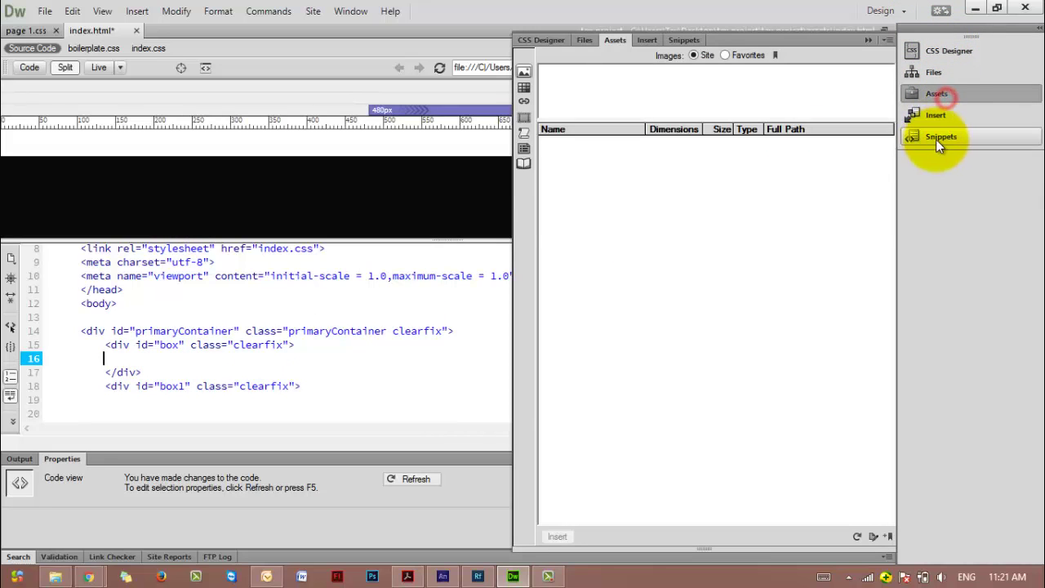
{"action": "left_click", "coordinate": [940, 116]}
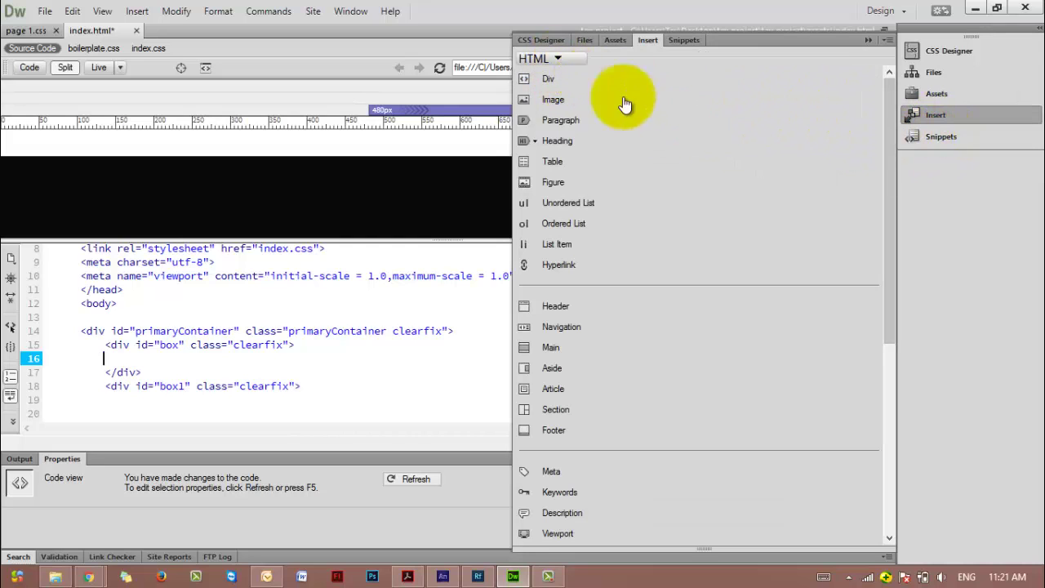
{"action": "left_click_drag", "start_coordinate": [886, 133], "coordinate": [853, 267]}
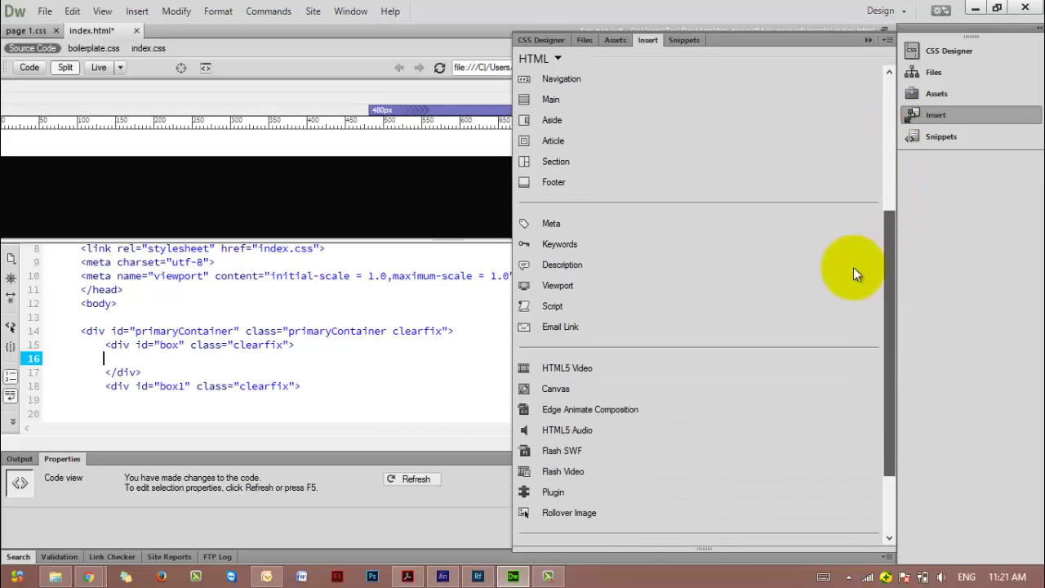
{"action": "left_click", "coordinate": [571, 422]}
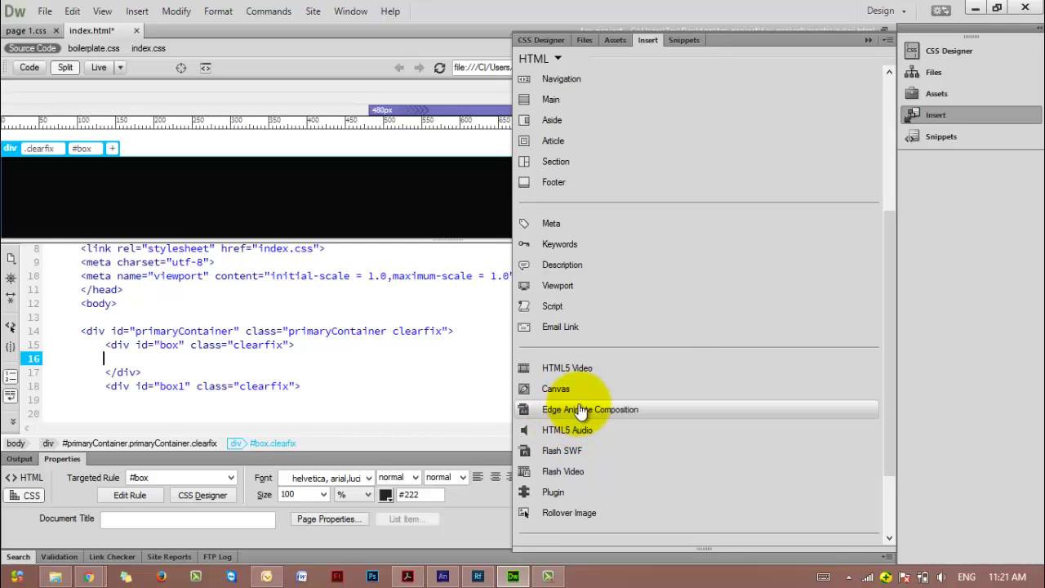
{"action": "left_click", "coordinate": [578, 410]}
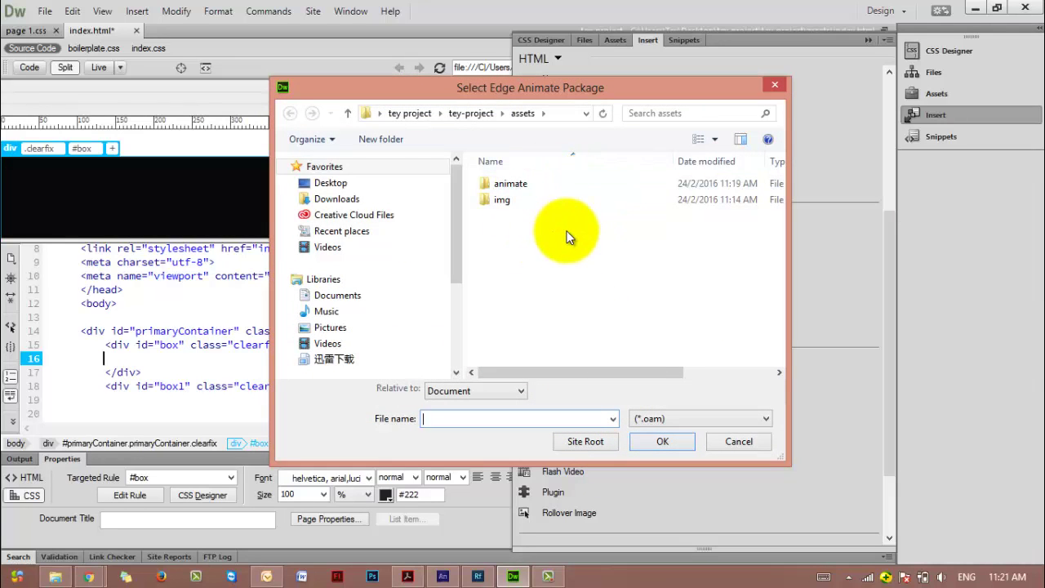
{"action": "double_click", "coordinate": [515, 183]}
{"action": "left_click", "coordinate": [515, 185]}
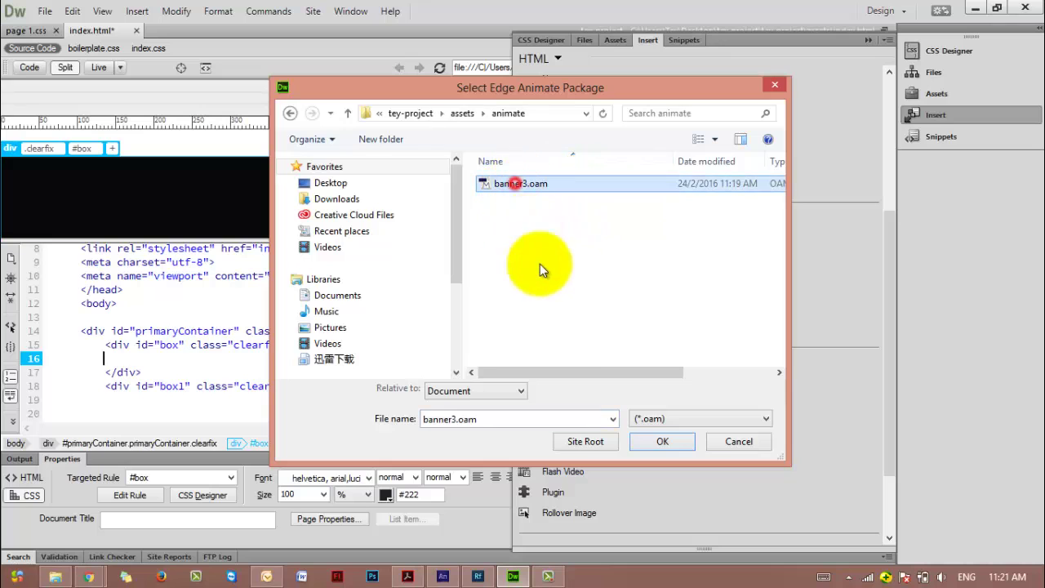
{"action": "left_click", "coordinate": [668, 440]}
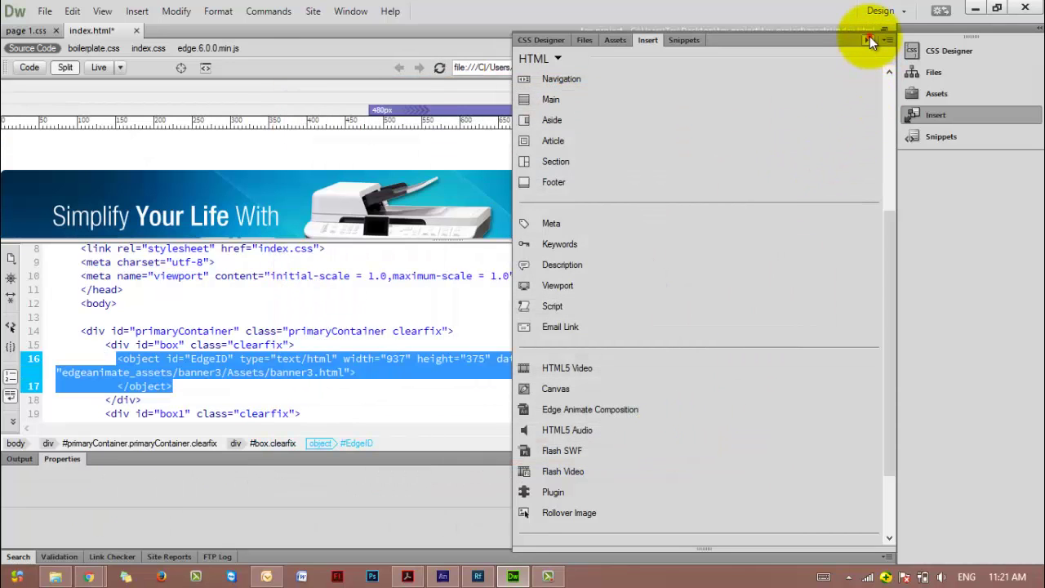
{"action": "left_click", "coordinate": [869, 39]}
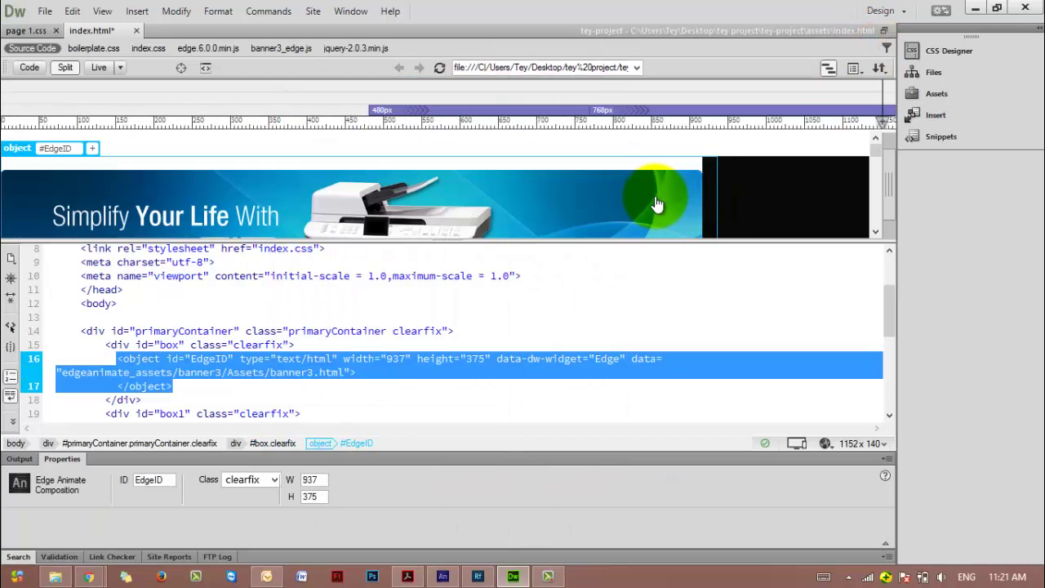
Preview index.html in Google Chrome, saving the changes to the page
{"action": "left_click", "coordinate": [739, 200]}
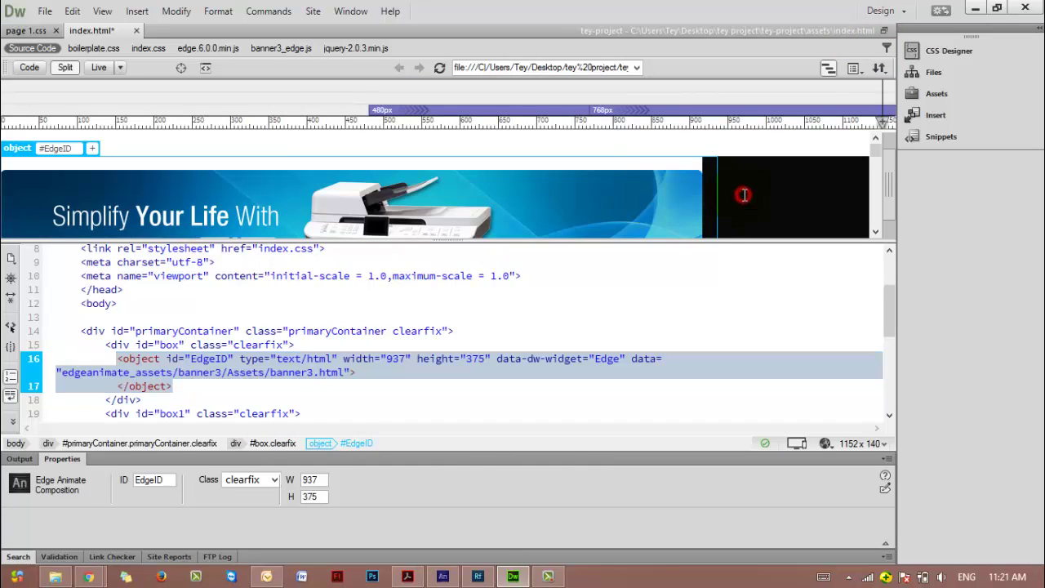
{"action": "left_click", "coordinate": [47, 11]}
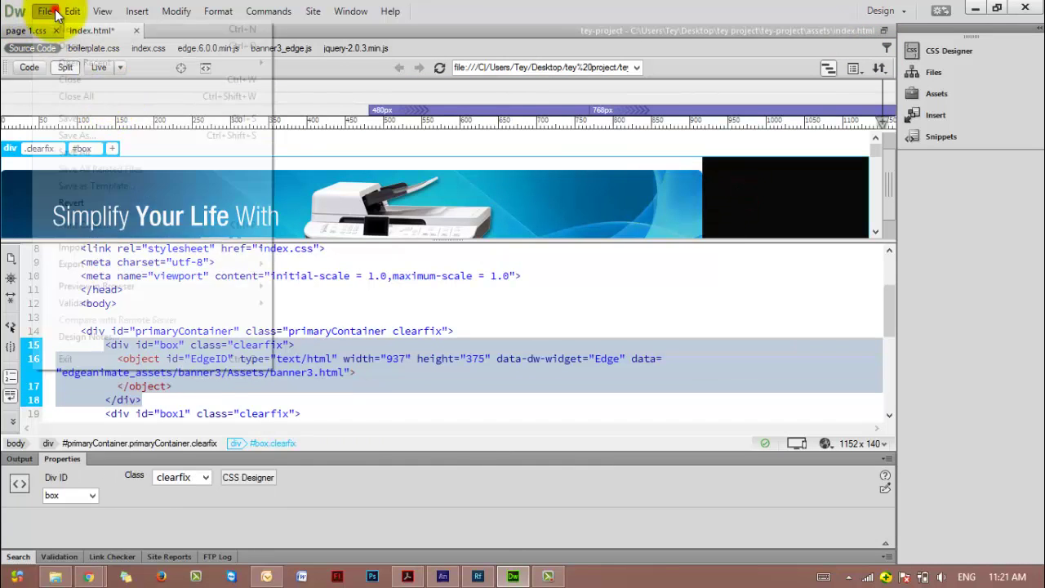
{"action": "mouse_move", "coordinate": [150, 288]}
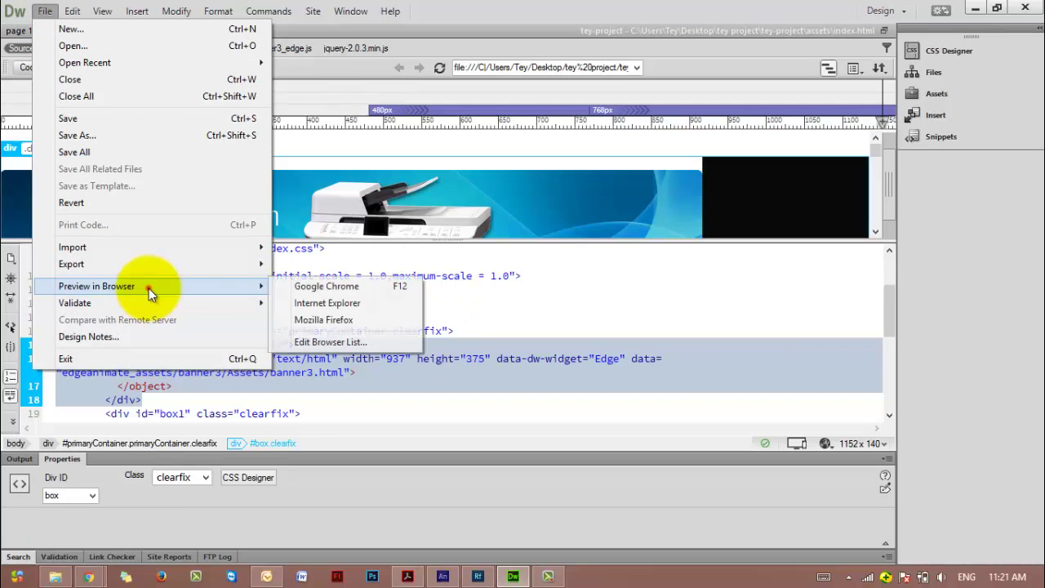
{"action": "left_click", "coordinate": [292, 287]}
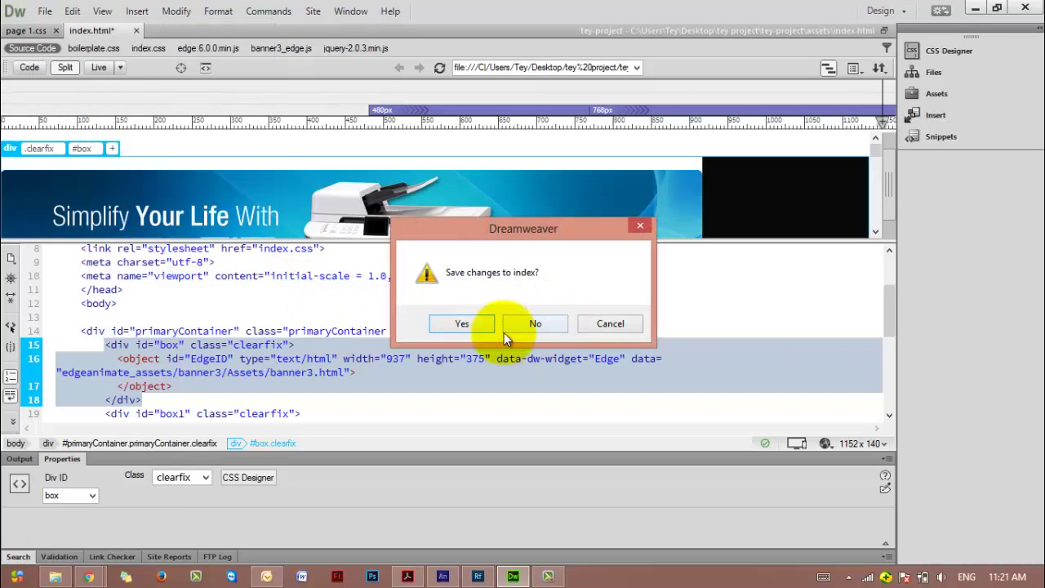
{"action": "left_click", "coordinate": [482, 323]}
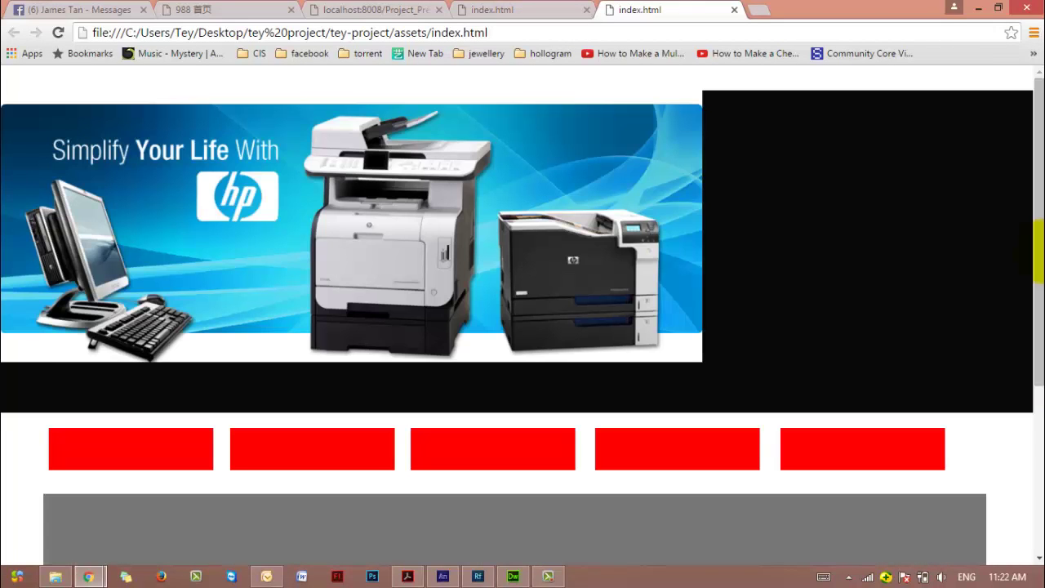
Test the banner on the previewed page by advancing through its slides
{"action": "left_click", "coordinate": [683, 245]}
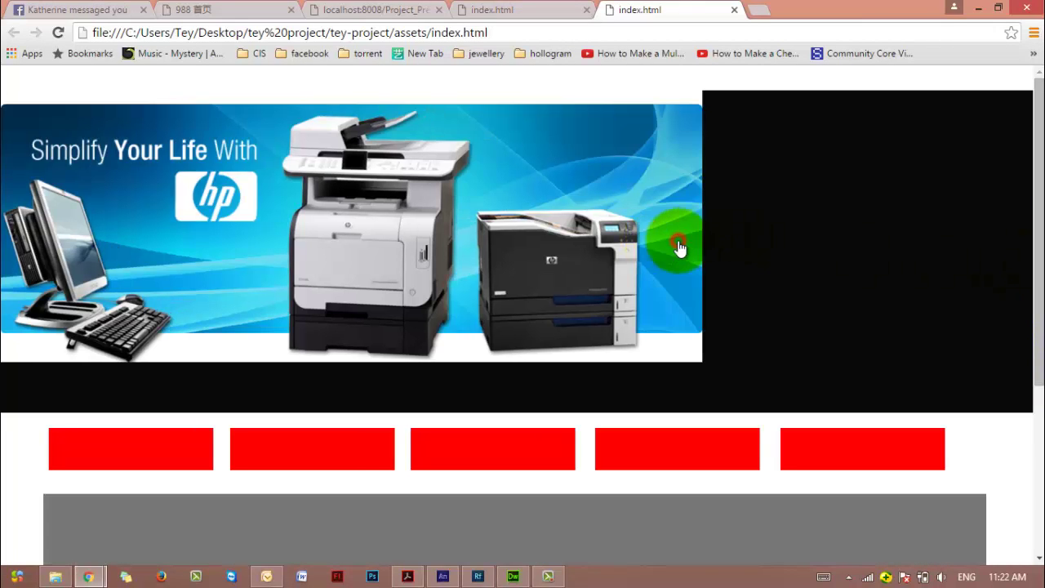
{"action": "left_click", "coordinate": [680, 247]}
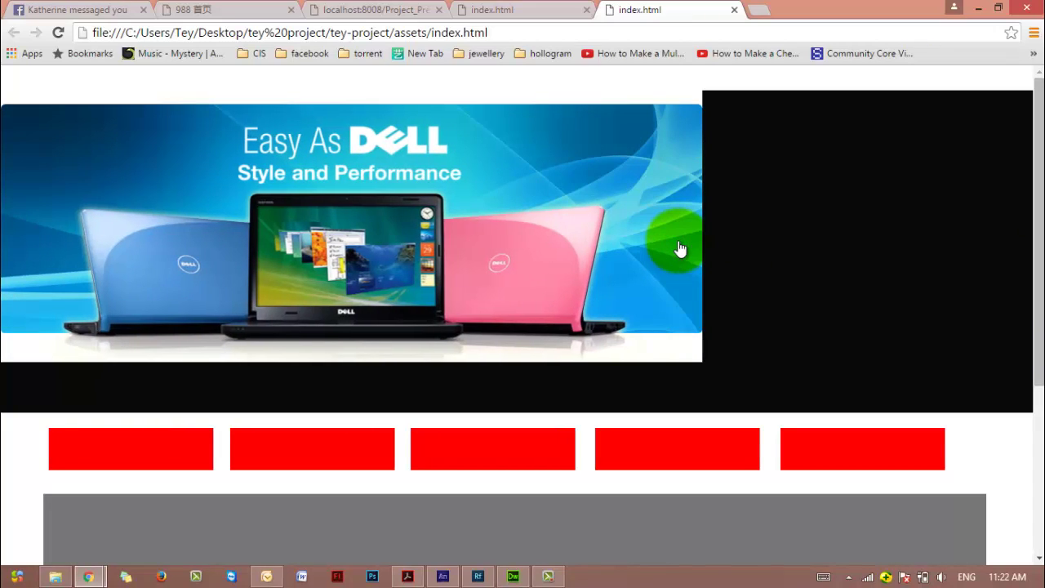
{"action": "left_click", "coordinate": [681, 248]}
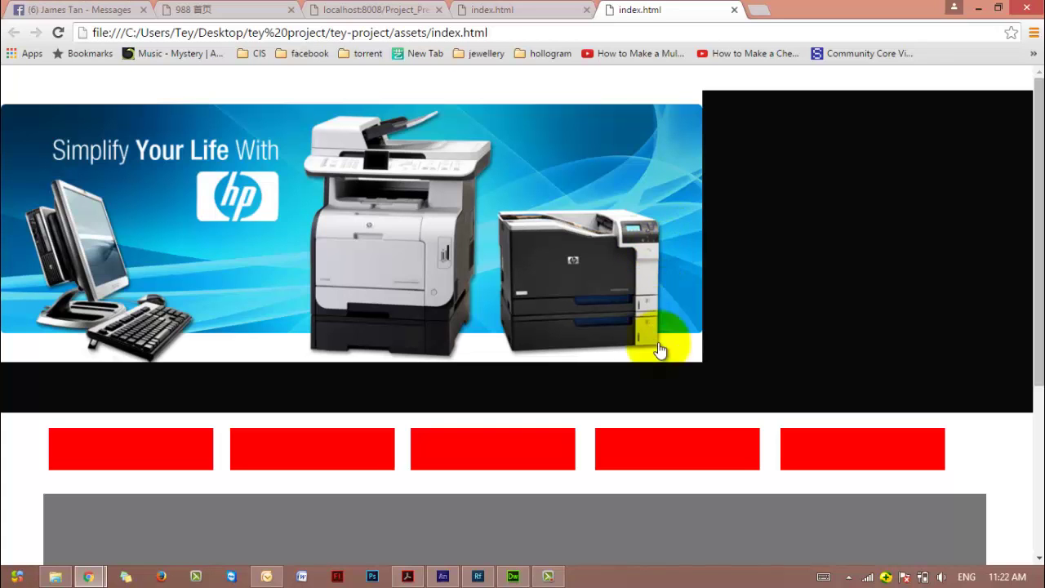
{"action": "left_click", "coordinate": [672, 217]}
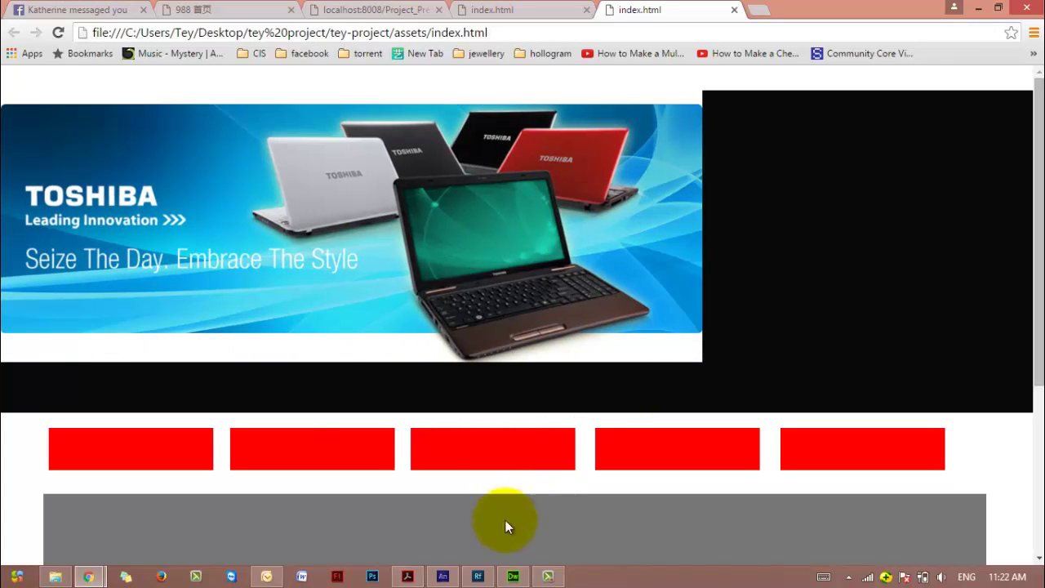
Switch to Edge Animate and set the stage to center horizontally with responsive scaling by width
{"action": "left_click", "coordinate": [443, 576]}
{"action": "left_click", "coordinate": [330, 189]}
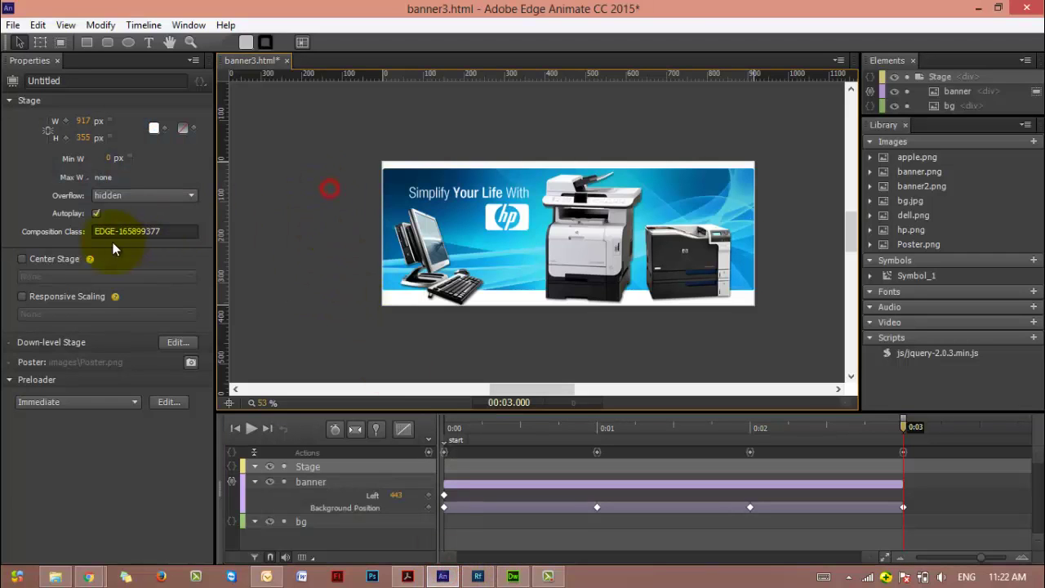
{"action": "left_click", "coordinate": [23, 259]}
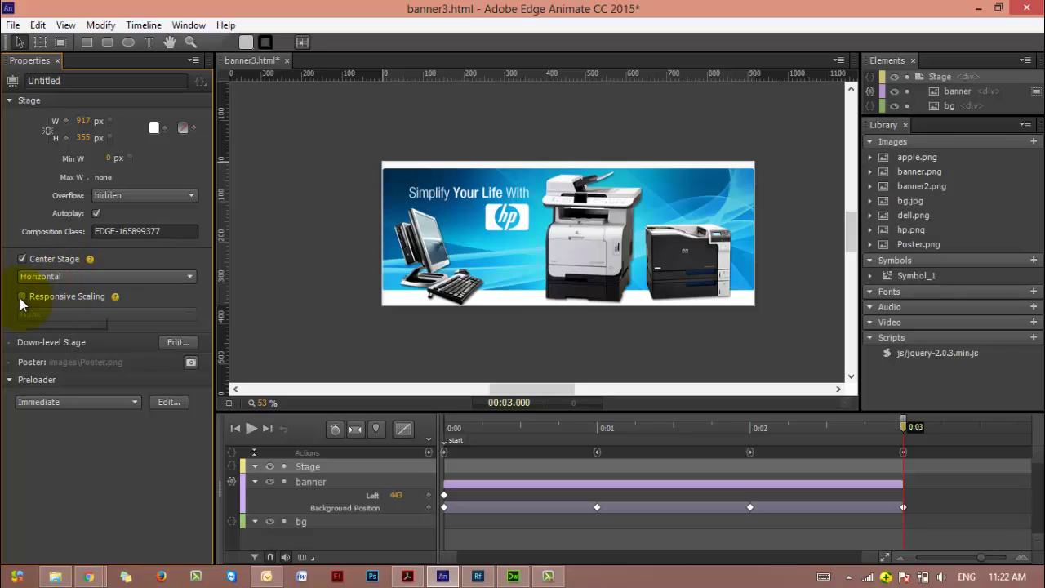
{"action": "left_click", "coordinate": [22, 298]}
{"action": "left_click", "coordinate": [129, 317]}
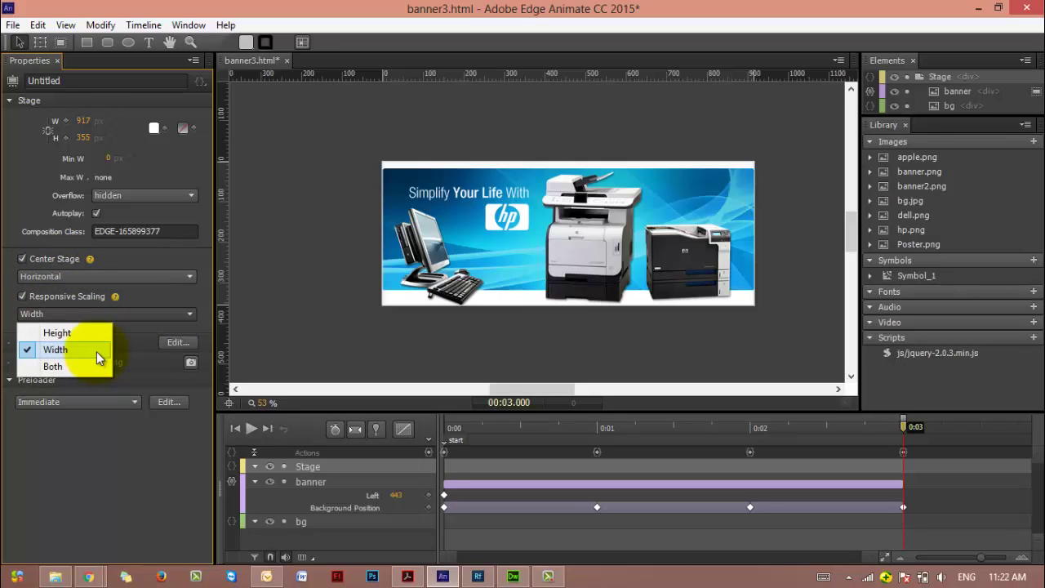
{"action": "left_click", "coordinate": [97, 351]}
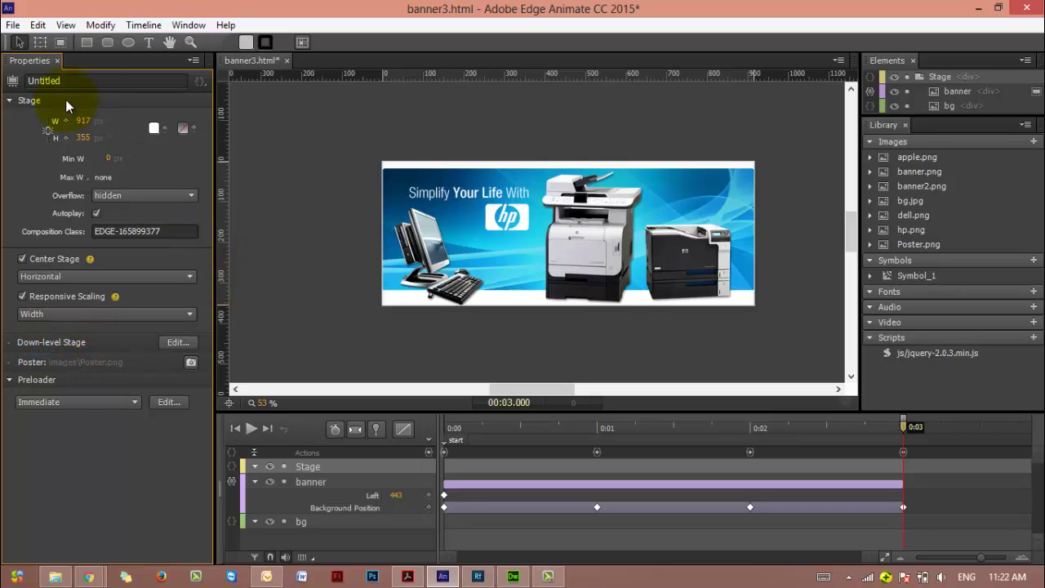
Publish the updated banner animation and switch back to Dreamweaver
{"action": "left_click", "coordinate": [13, 25]}
{"action": "left_click", "coordinate": [45, 240]}
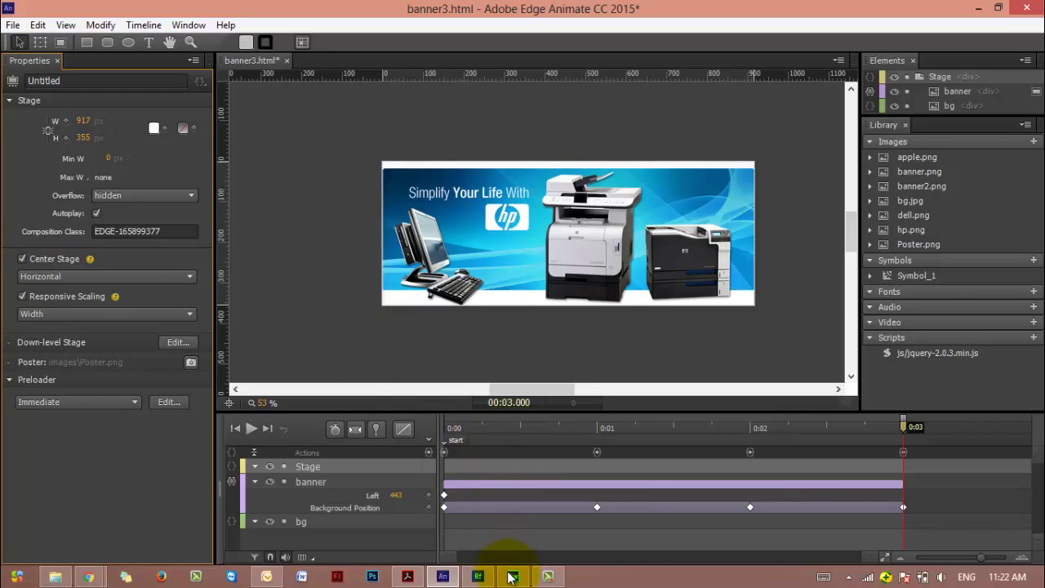
{"action": "left_click", "coordinate": [513, 576]}
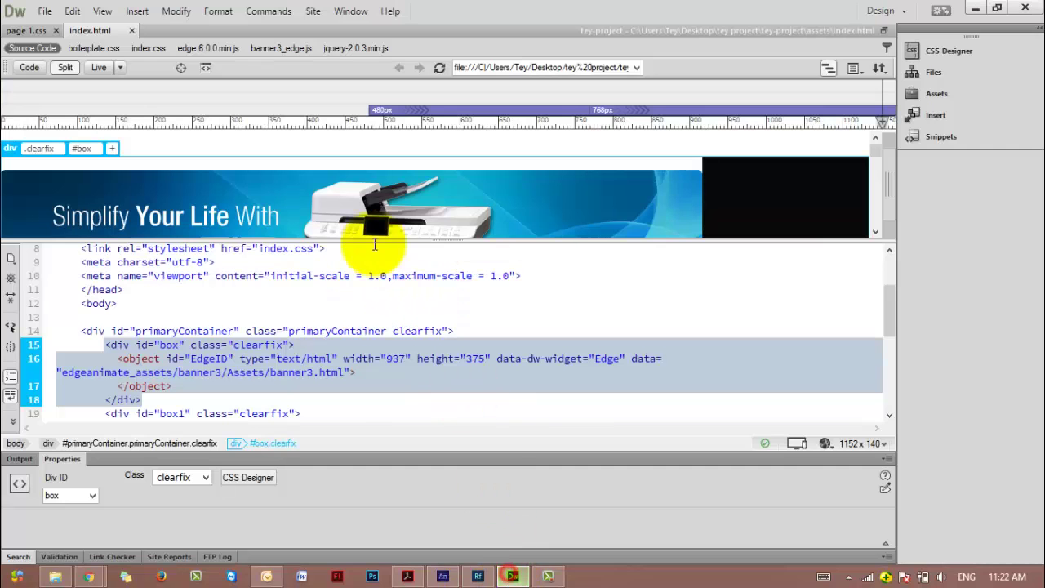
Try deleting the whole box div with its banner, then undo the deletion
{"action": "key", "text": "Delete"}
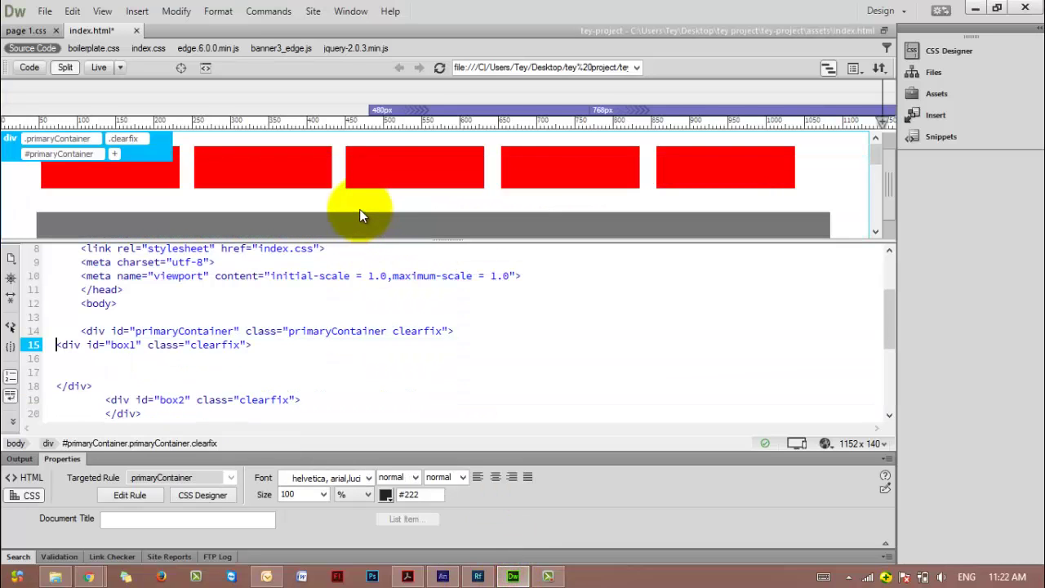
{"action": "key", "text": "ctrl+z"}
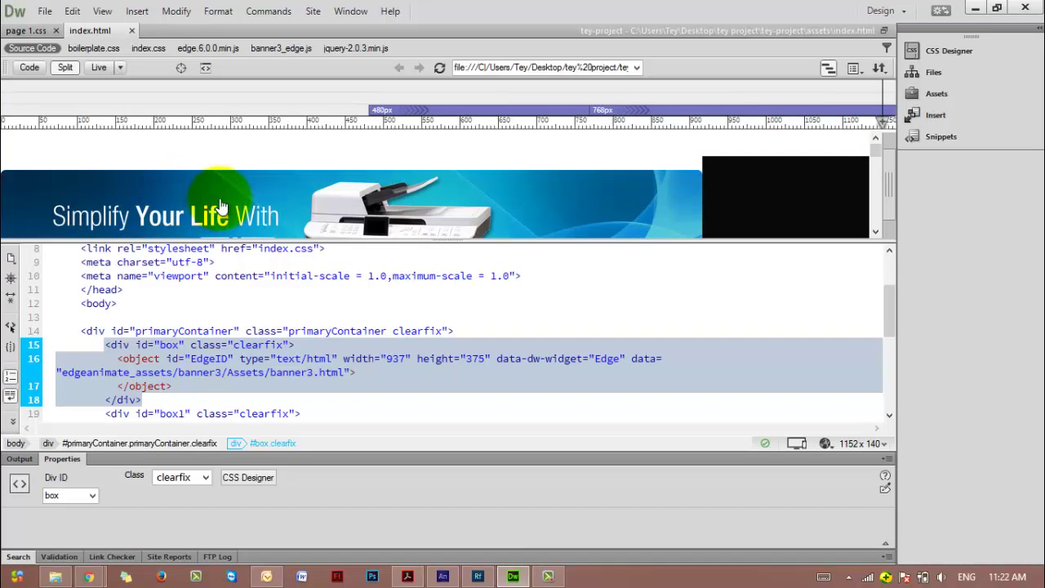
Delete the EdgeID object from the code inside the box div, keeping the div itself
{"action": "left_click", "coordinate": [226, 146]}
{"action": "left_click", "coordinate": [212, 359]}
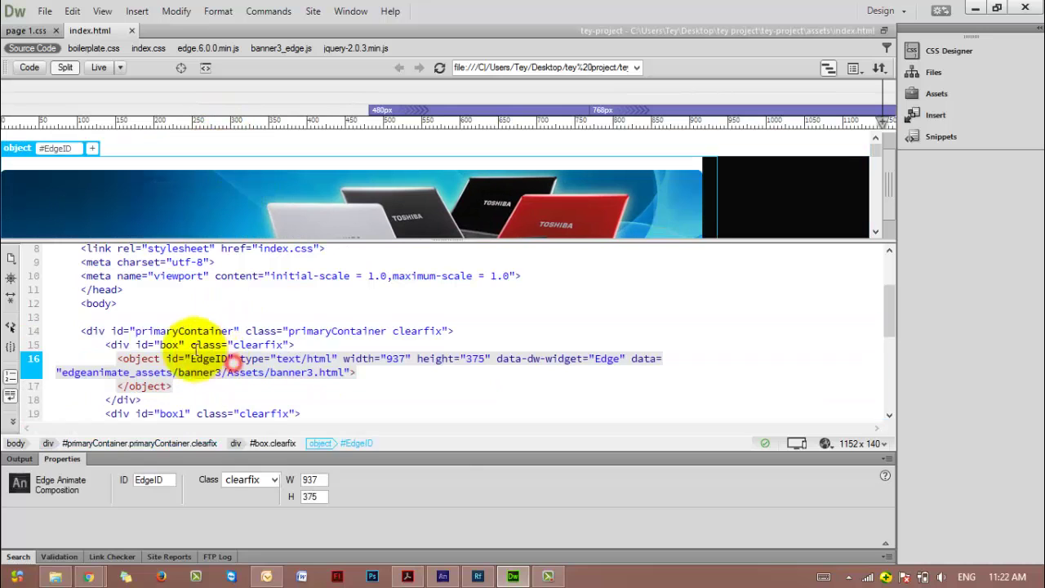
{"action": "left_click", "coordinate": [135, 345]}
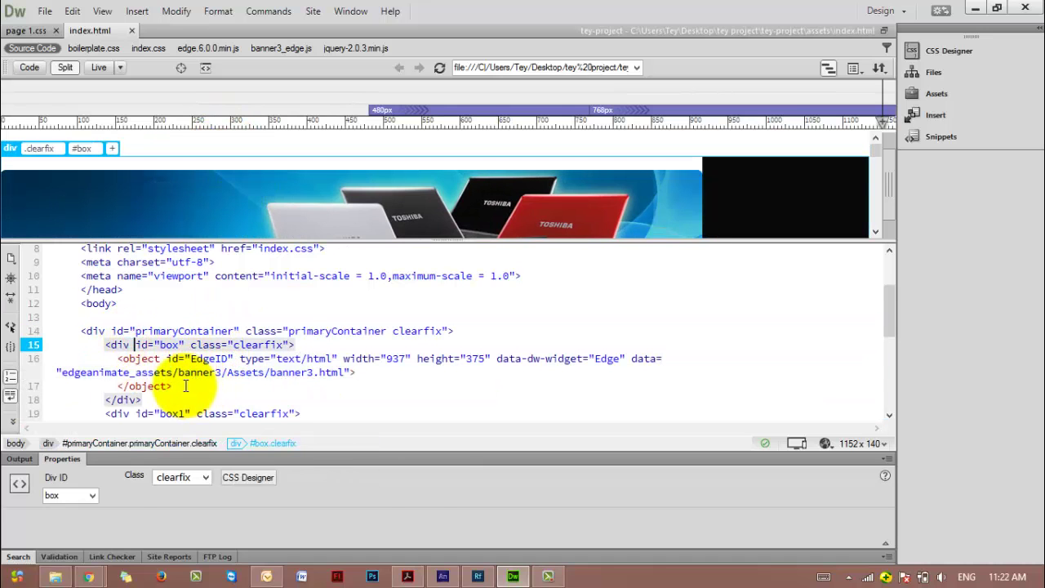
{"action": "left_click_drag", "start_coordinate": [172, 386], "coordinate": [106, 359]}
{"action": "key", "text": "Delete"}
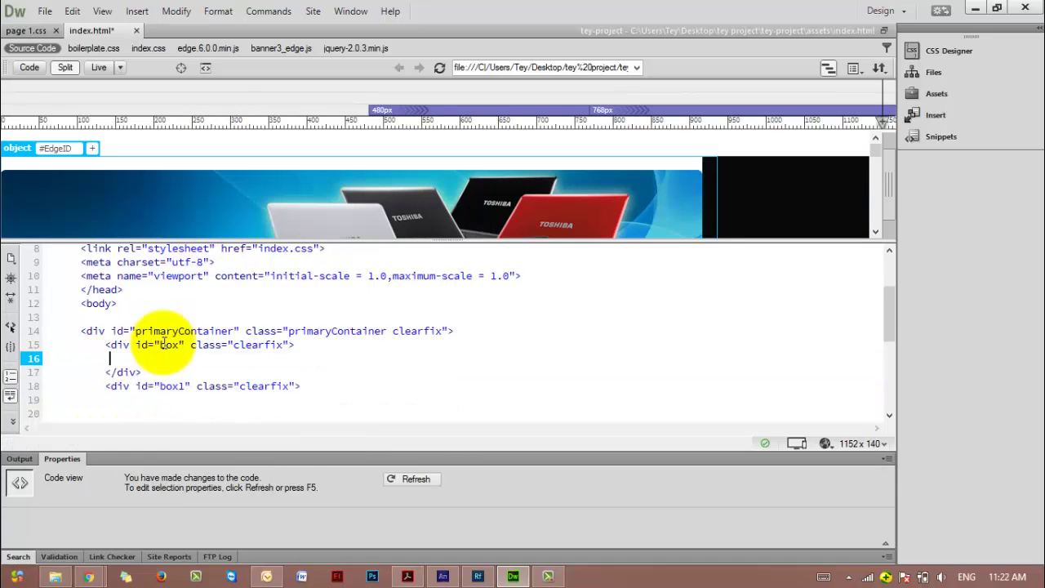
Insert the republished banner3 Edge Animate composition into the empty box div, replacing the existing file
{"action": "left_click", "coordinate": [936, 115]}
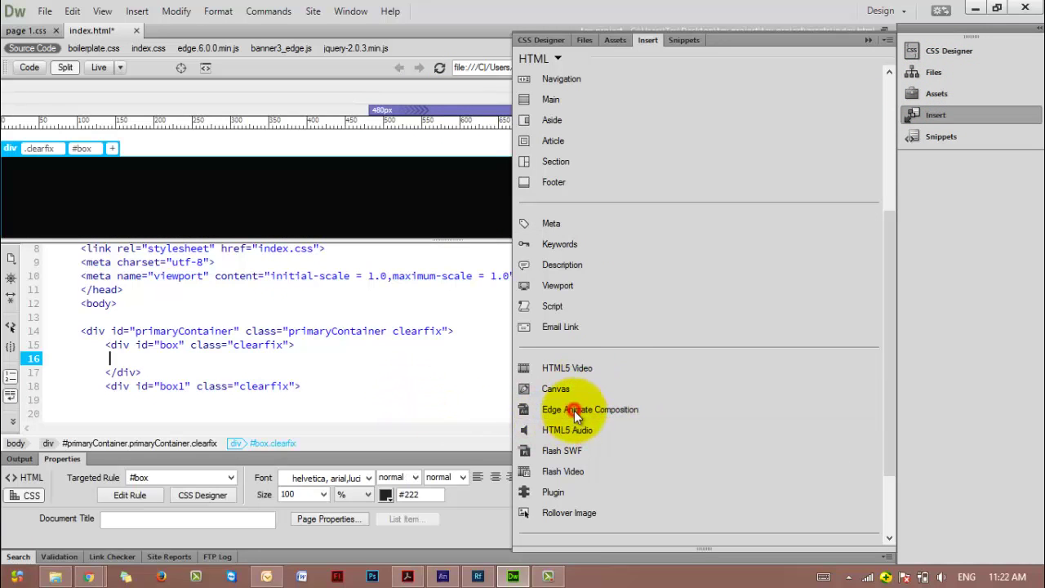
{"action": "left_click", "coordinate": [574, 410]}
{"action": "left_click", "coordinate": [521, 181]}
{"action": "double_click", "coordinate": [521, 183]}
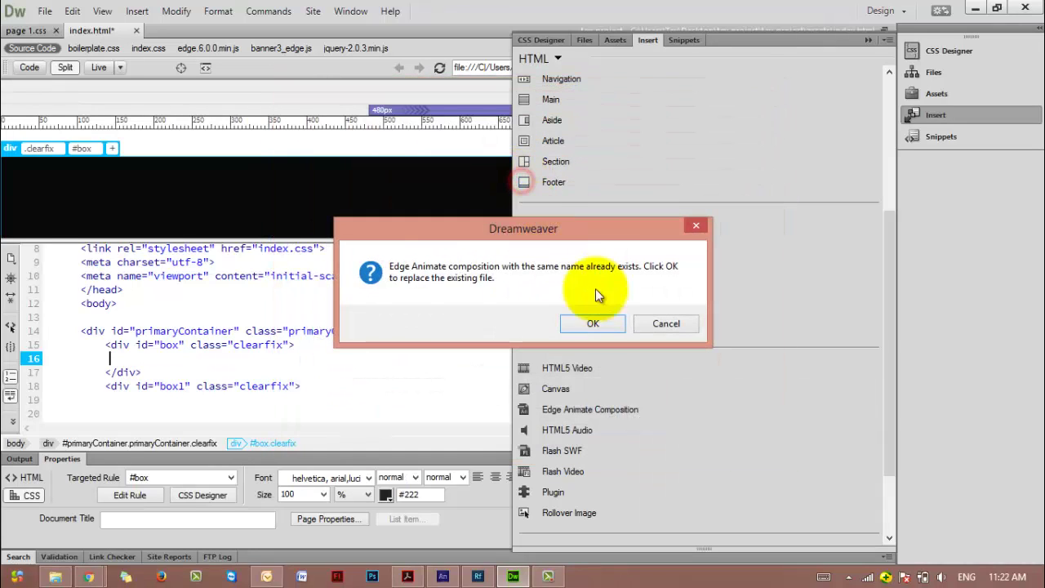
{"action": "left_click", "coordinate": [605, 320]}
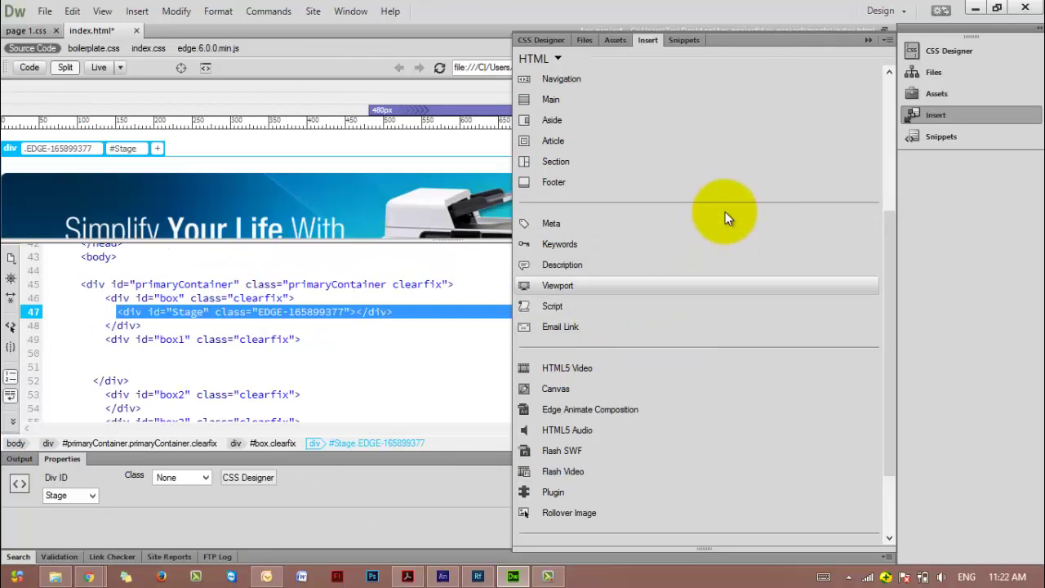
{"action": "left_click", "coordinate": [869, 40]}
Preview index.html in the browser, saving the changes to the page
{"action": "left_click", "coordinate": [45, 12]}
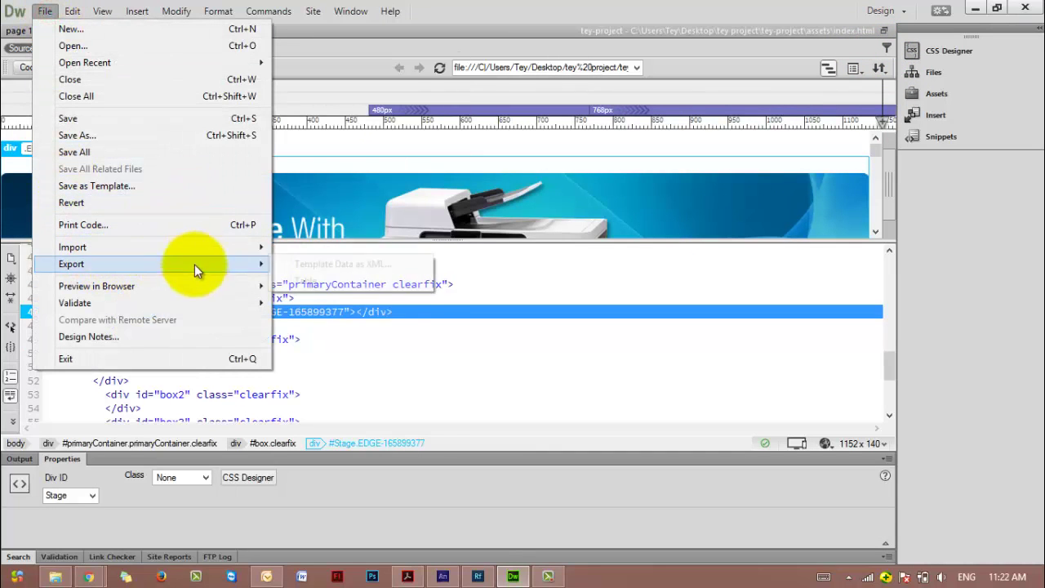
{"action": "mouse_move", "coordinate": [214, 285]}
{"action": "left_click", "coordinate": [286, 286]}
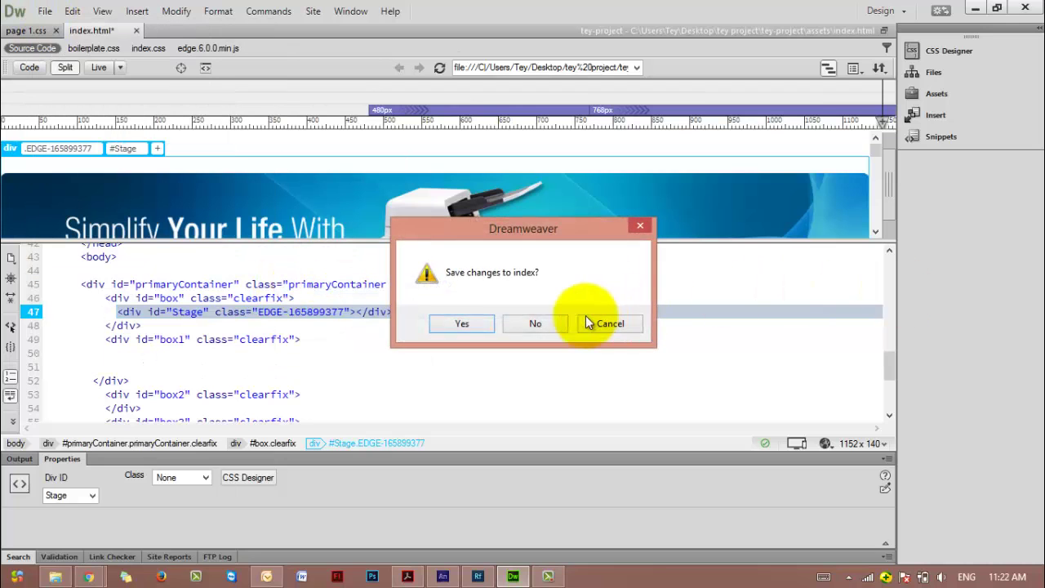
{"action": "left_click", "coordinate": [471, 331]}
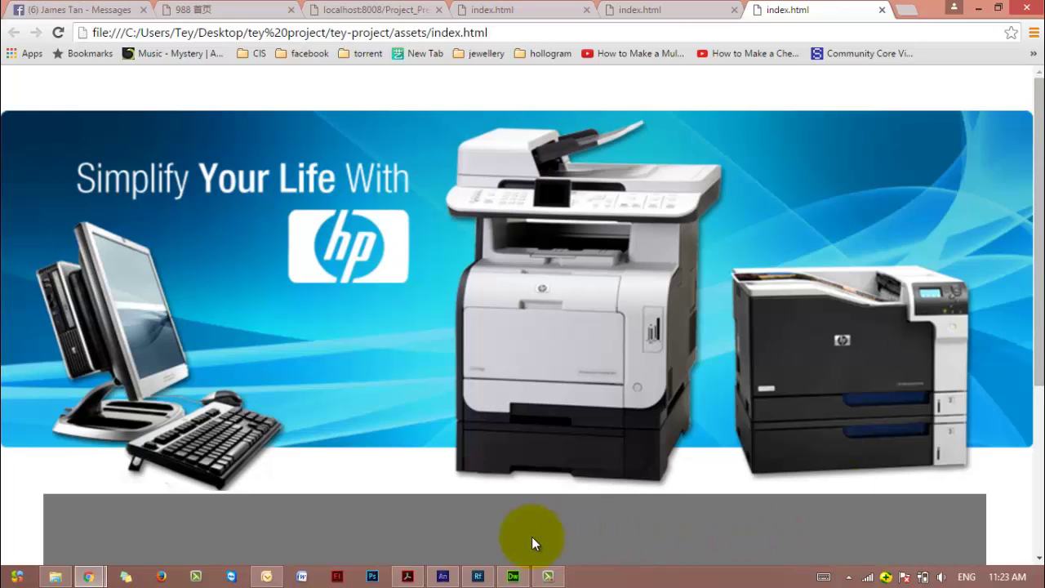
Switch to Edge Animate and review the stage's Center Stage and Responsive Scaling settings
{"action": "left_click", "coordinate": [442, 577]}
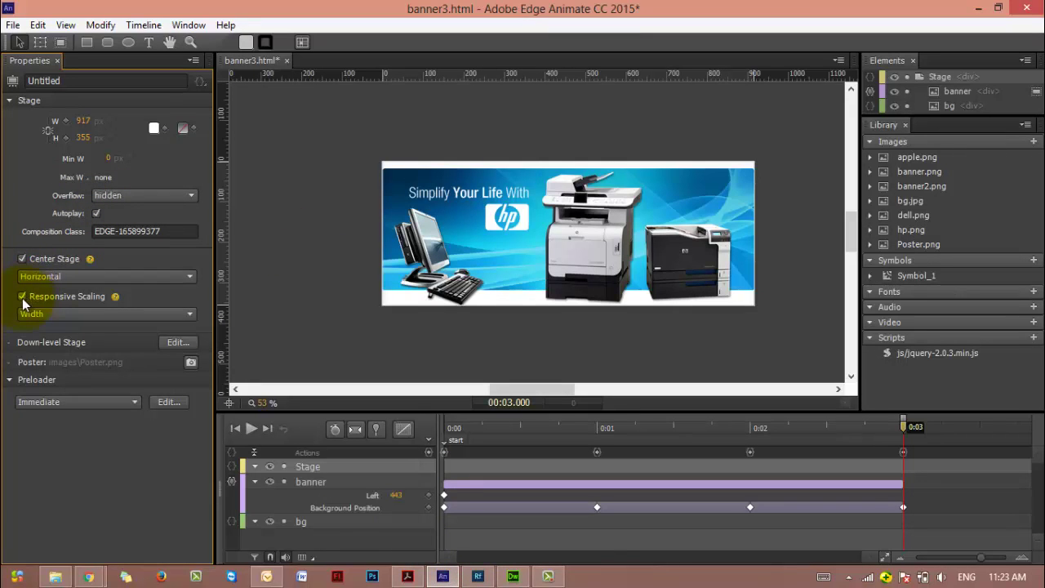
{"action": "left_click", "coordinate": [65, 278]}
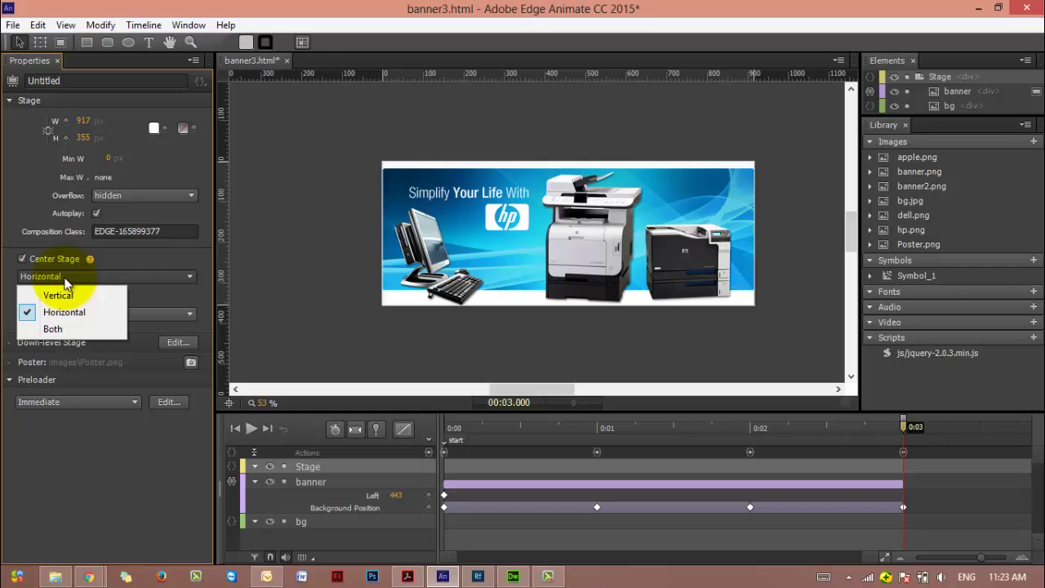
{"action": "left_click", "coordinate": [78, 278]}
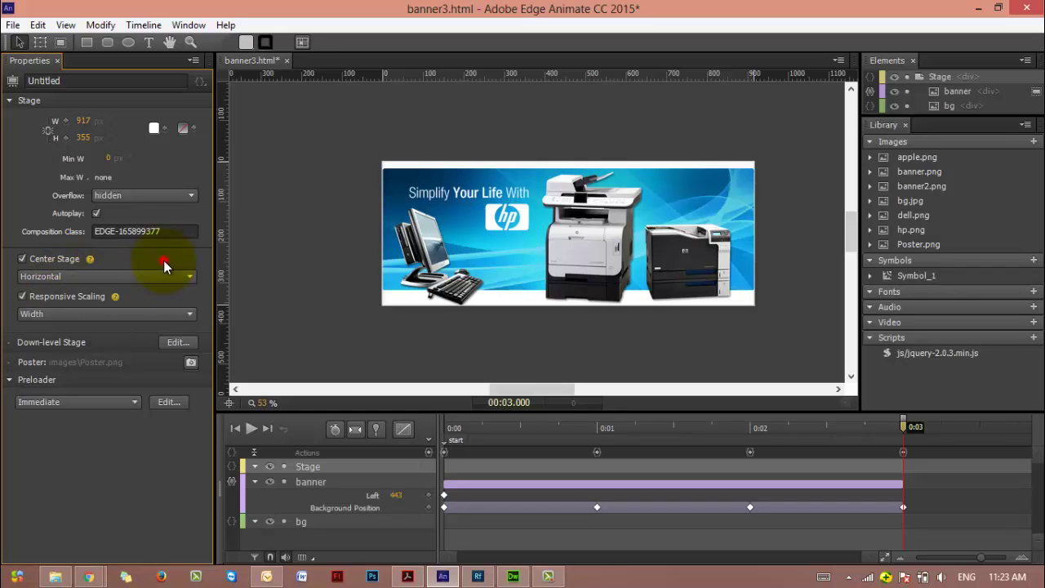
Return to the page preview in Chrome and test the resized banner by advancing through its slides
{"action": "left_click", "coordinate": [509, 576]}
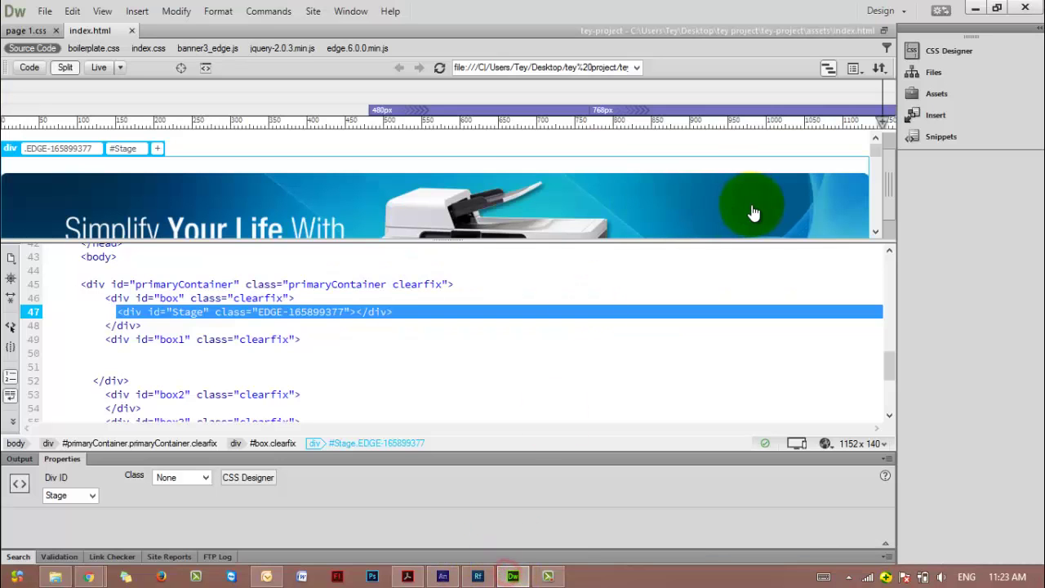
{"action": "left_click", "coordinate": [90, 576]}
{"action": "left_click", "coordinate": [110, 531]}
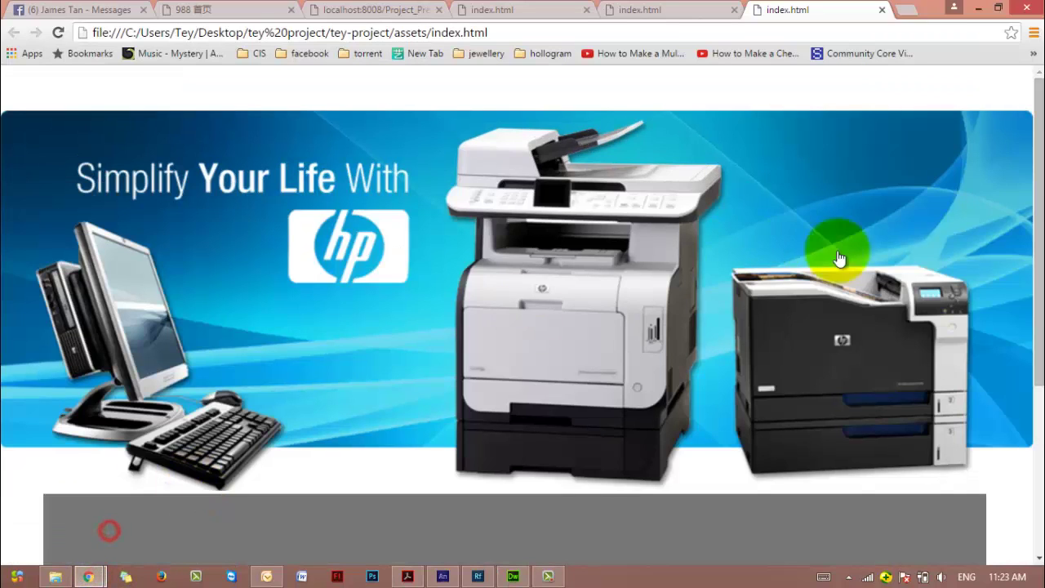
{"action": "left_click", "coordinate": [982, 286]}
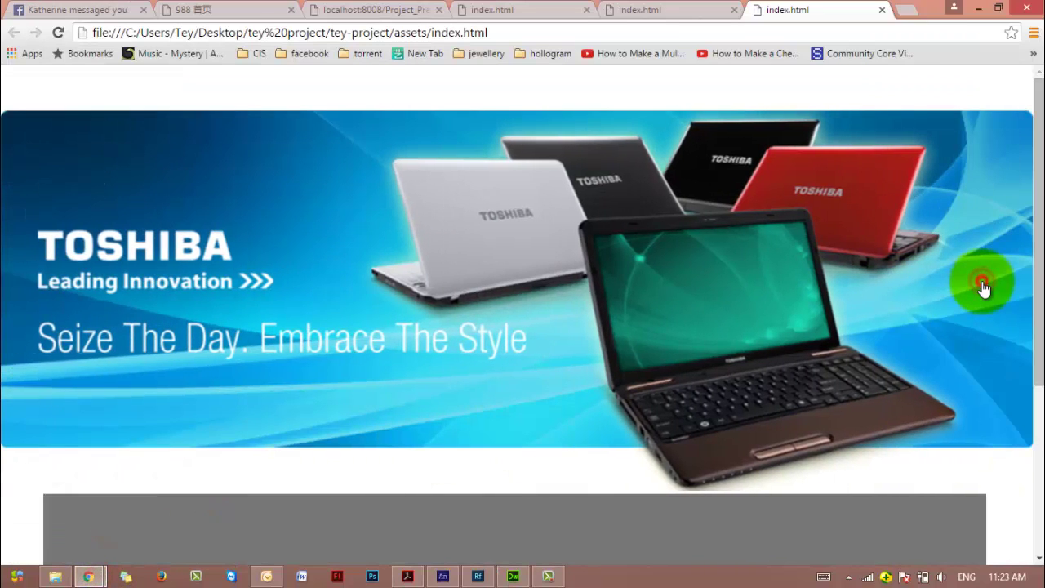
{"action": "left_click", "coordinate": [983, 288]}
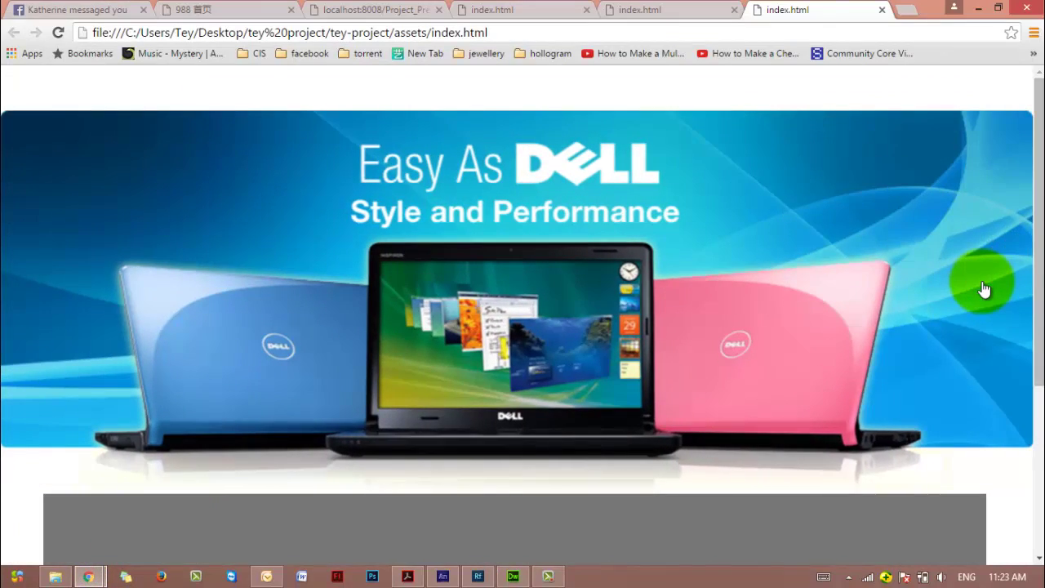